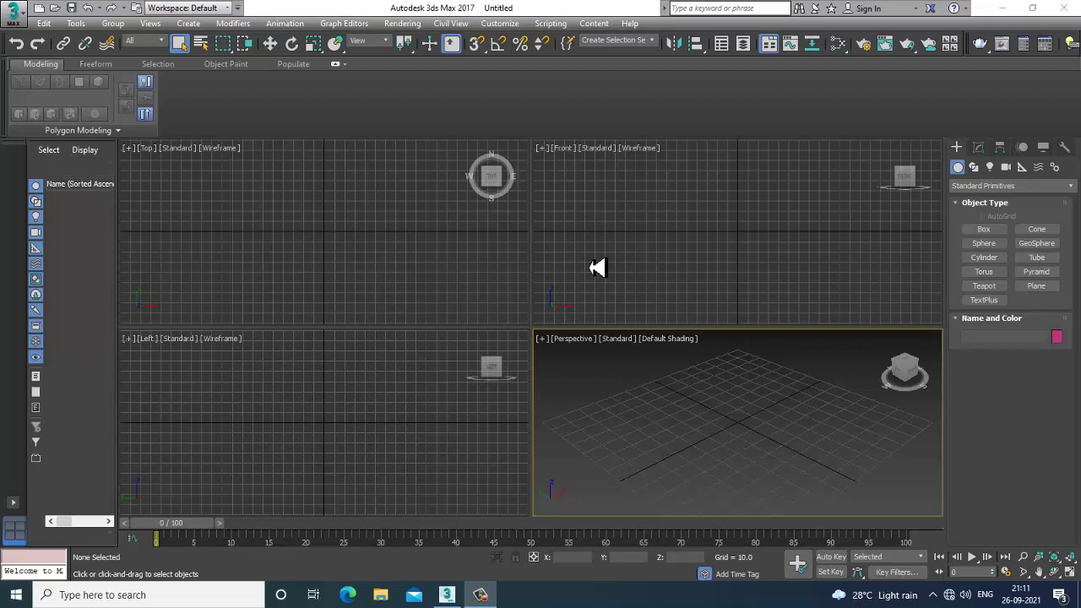
pyautogui.click(667, 287)
pyautogui.click(278, 271)
pyautogui.click(284, 389)
# Create a ground plane about 330 long and 263 wide over the grid in a maximized perspective view
pyautogui.click(718, 436)
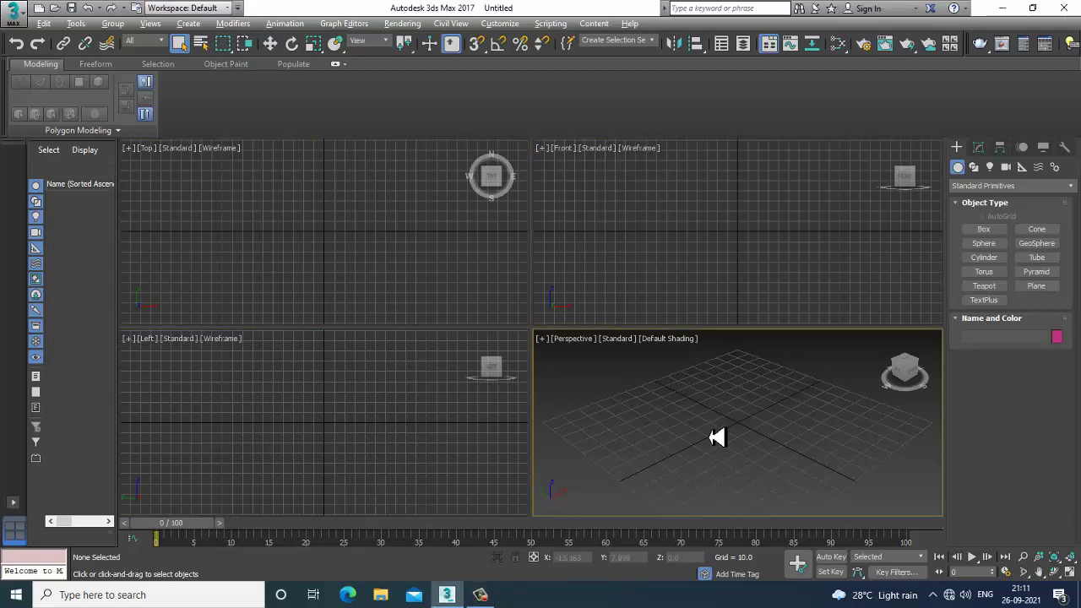
pyautogui.hotkey('alt', 'w')
pyautogui.moveTo(675, 408); pyautogui.dragTo(665, 399, button='middle')
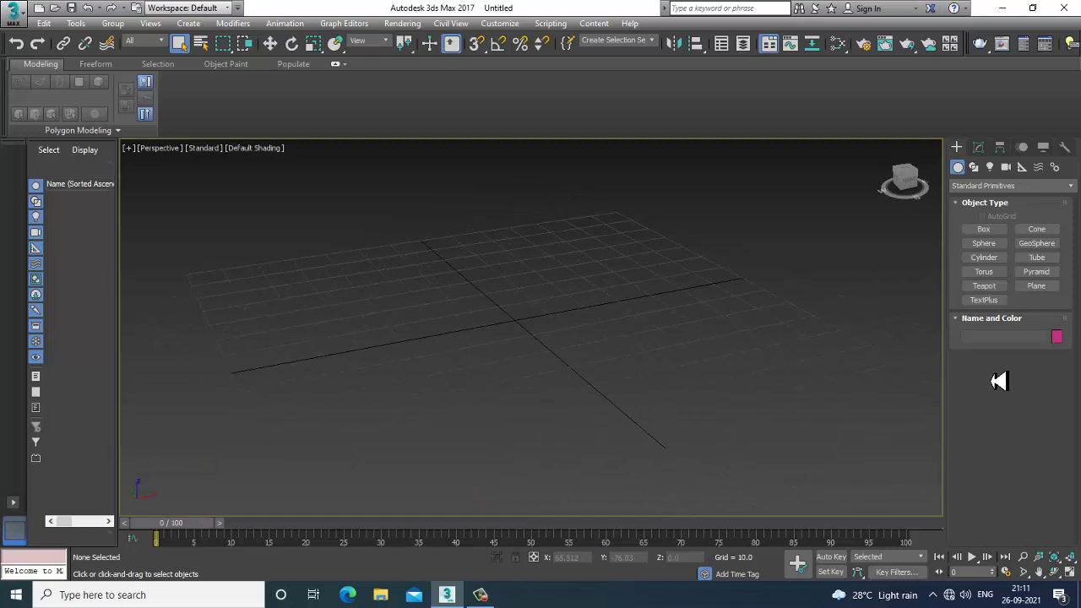
pyautogui.click(1036, 286)
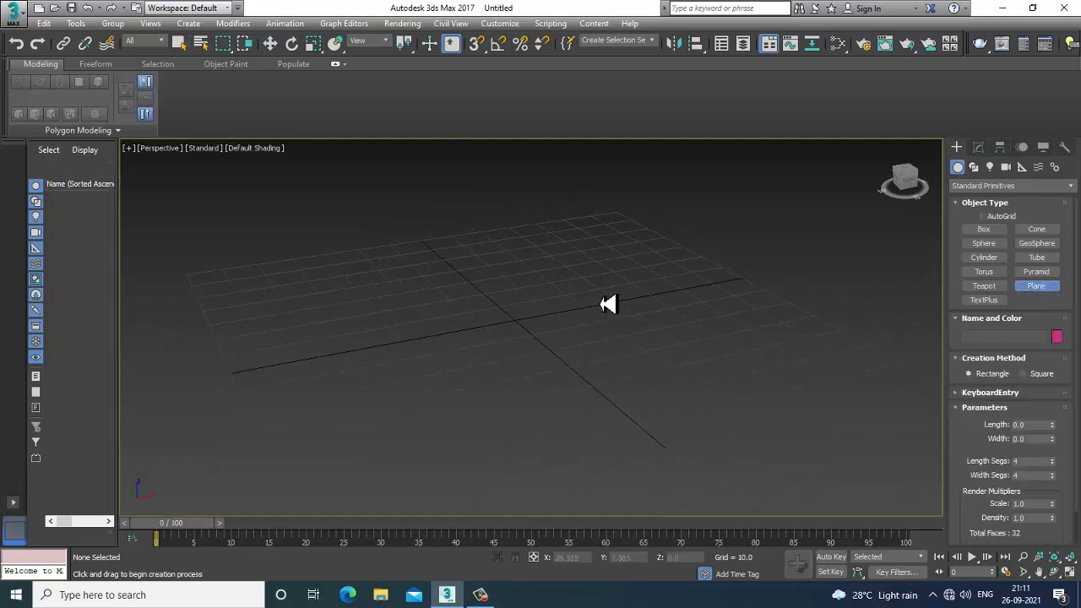
pyautogui.scroll(-3, 605, 301)
pyautogui.click(616, 251)
pyautogui.moveTo(617, 252); pyautogui.dragTo(465, 539)
pyautogui.press('w')
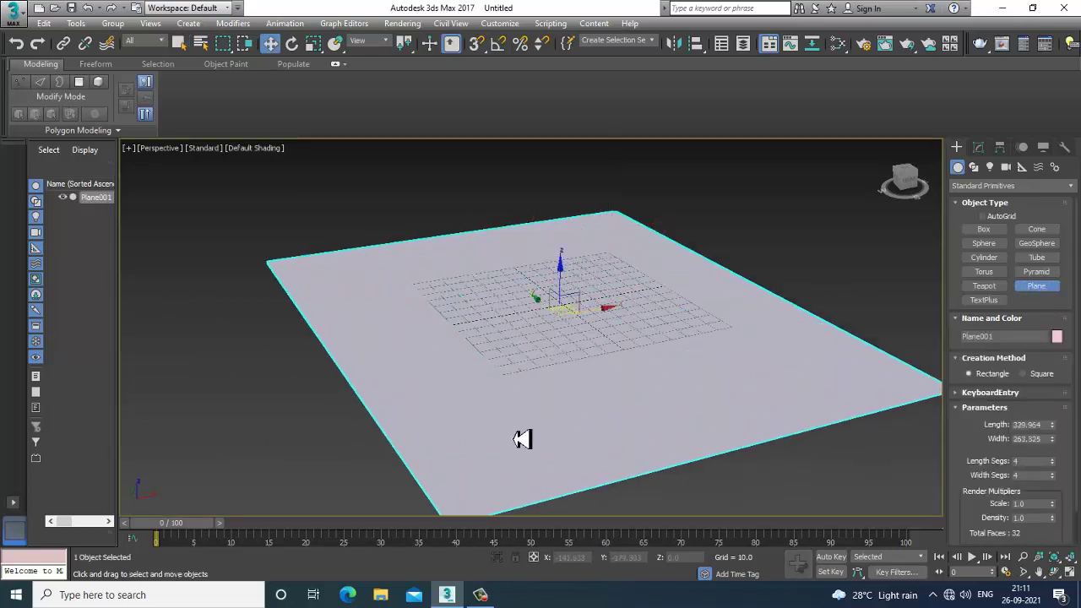
# Create a box in the front view above the plane, about 112 long, 116 wide and 55 high
pyautogui.hotkey('alt', 'w')
pyautogui.rightClick(693, 292)
pyautogui.hotkey('alt', 'w')
pyautogui.moveTo(691, 261); pyautogui.dragTo(712, 318, button='middle')
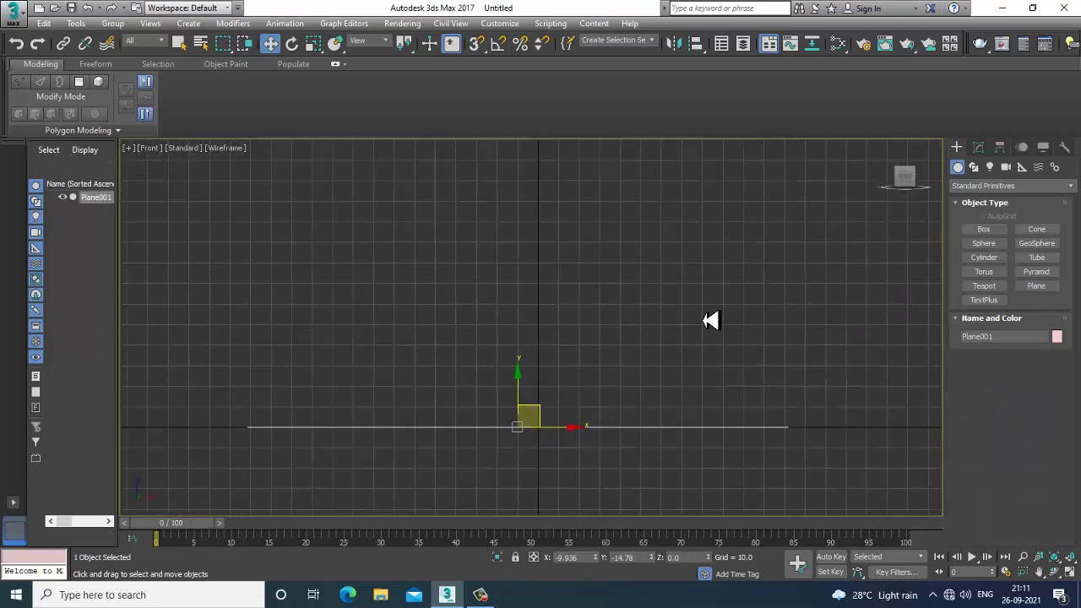
pyautogui.click(984, 229)
pyautogui.moveTo(444, 206); pyautogui.dragTo(685, 442)
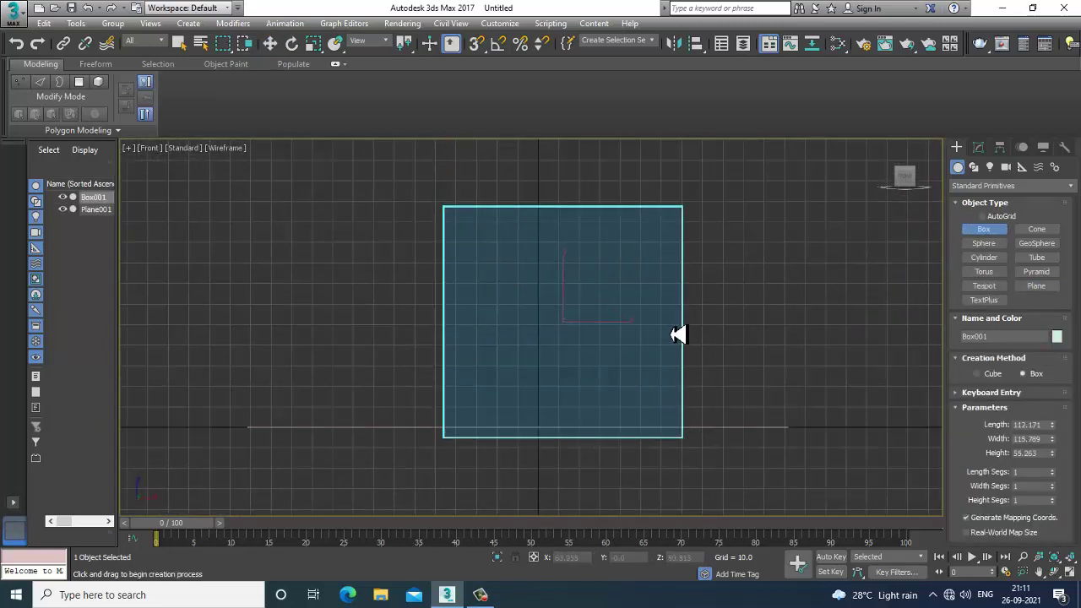
pyautogui.press('w')
# Extend the box's height to about 992 in the perspective view and turn on edged faces display
pyautogui.hotkey('alt', 'w')
pyautogui.middleClick(761, 468)
pyautogui.hotkey('alt', 'w')
pyautogui.keyDown('alt'); pyautogui.moveTo(708, 401); pyautogui.dragTo(648, 403, button='middle'); pyautogui.keyUp('alt')
pyautogui.scroll(-3, 638, 346)
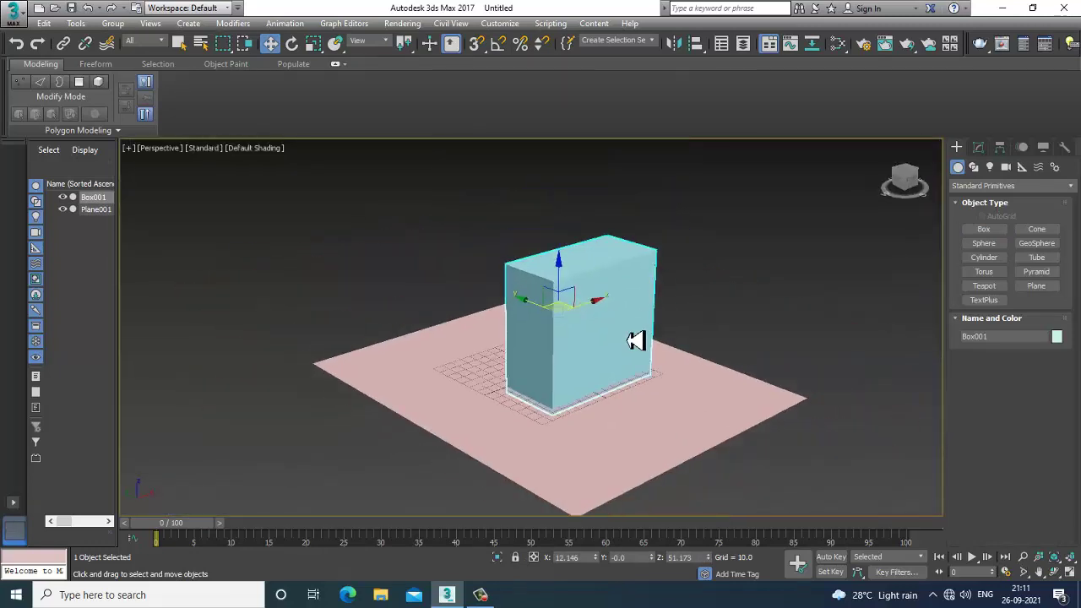
pyautogui.moveTo(635, 340); pyautogui.dragTo(628, 320, button='middle')
pyautogui.click(978, 147)
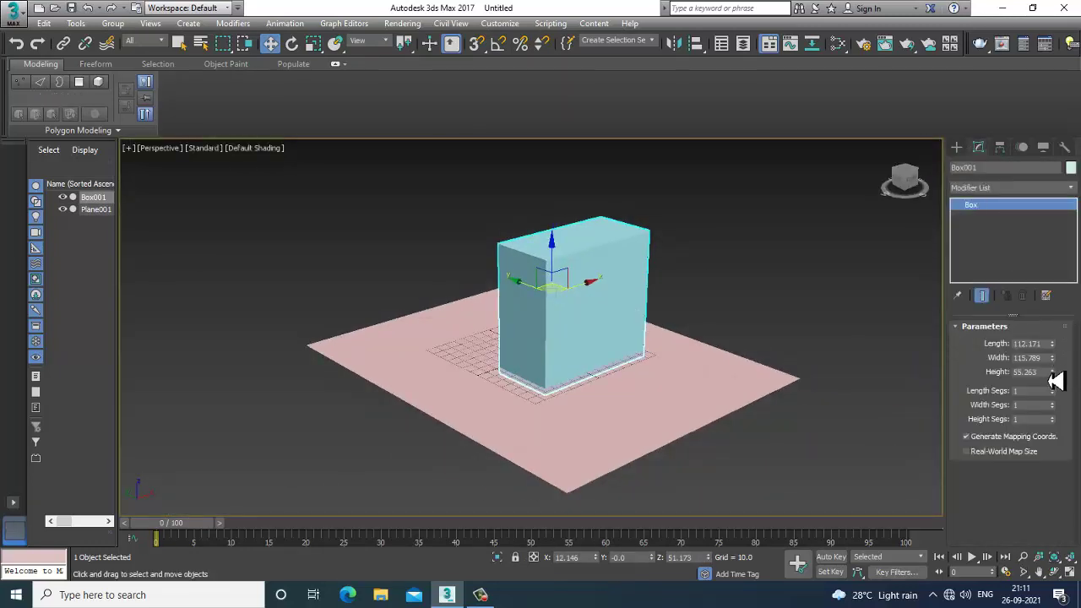
pyautogui.moveTo(1056, 381); pyautogui.dragTo(952, 426)
pyautogui.press('F4')
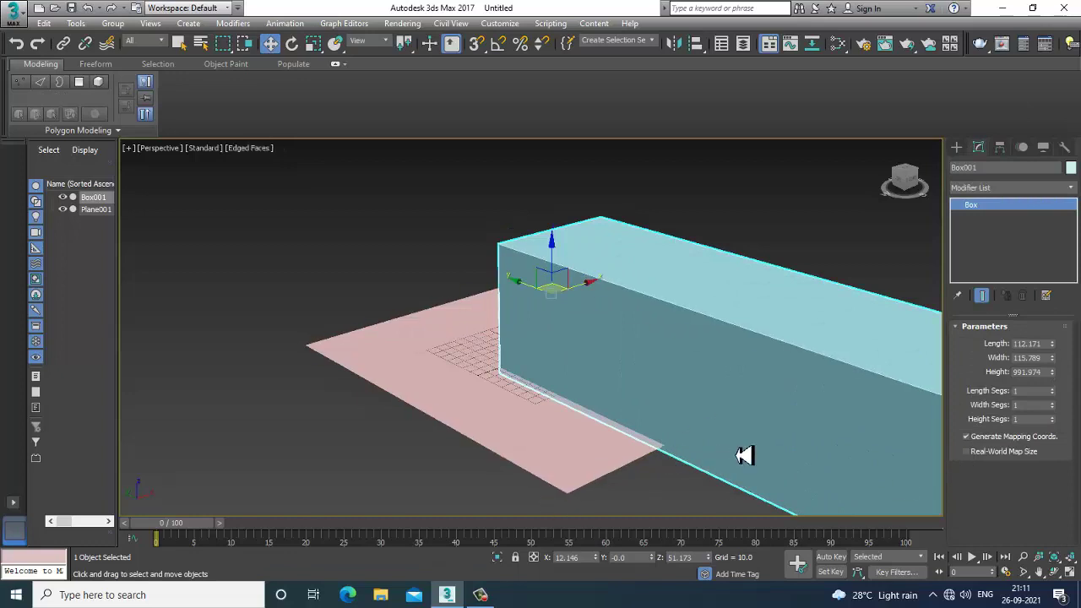
# Reduce the box's height to about 675 and move it along Y to about 385 so it spans the plane
pyautogui.moveTo(755, 330)
pyautogui.mouseDown(button='middle')
pyautogui.moveTo(629, 282)
pyautogui.moveTo(589, 338)
pyautogui.moveTo(616, 314)
pyautogui.mouseUp(button='middle')
pyautogui.scroll(-4, 589, 338)
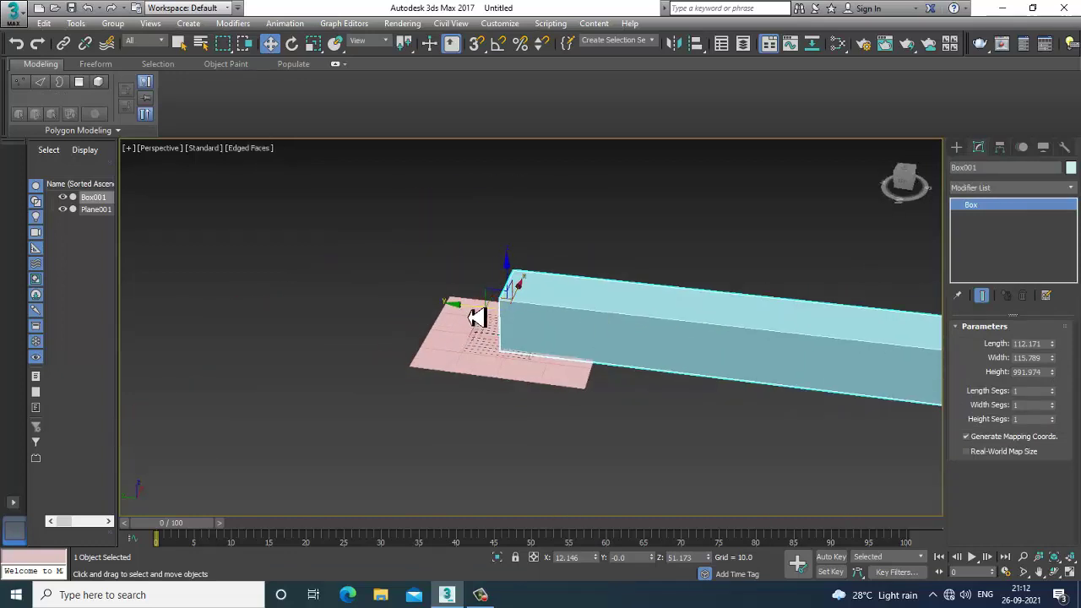
pyautogui.moveTo(476, 311); pyautogui.dragTo(229, 278)
pyautogui.moveTo(1064, 383); pyautogui.dragTo(1066, 406)
pyautogui.moveTo(230, 280); pyautogui.dragTo(283, 290)
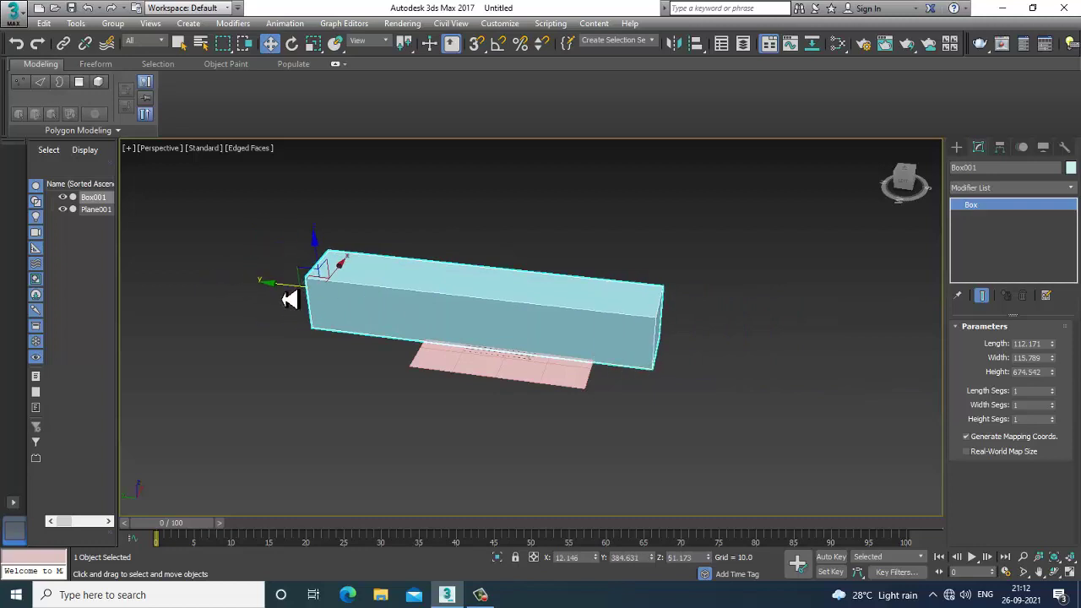
# Convert the long box to an Editable Poly
pyautogui.keyDown('alt'); pyautogui.moveTo(646, 309); pyautogui.dragTo(591, 304, button='middle'); pyautogui.keyUp('alt')
pyautogui.scroll(4, 579, 325)
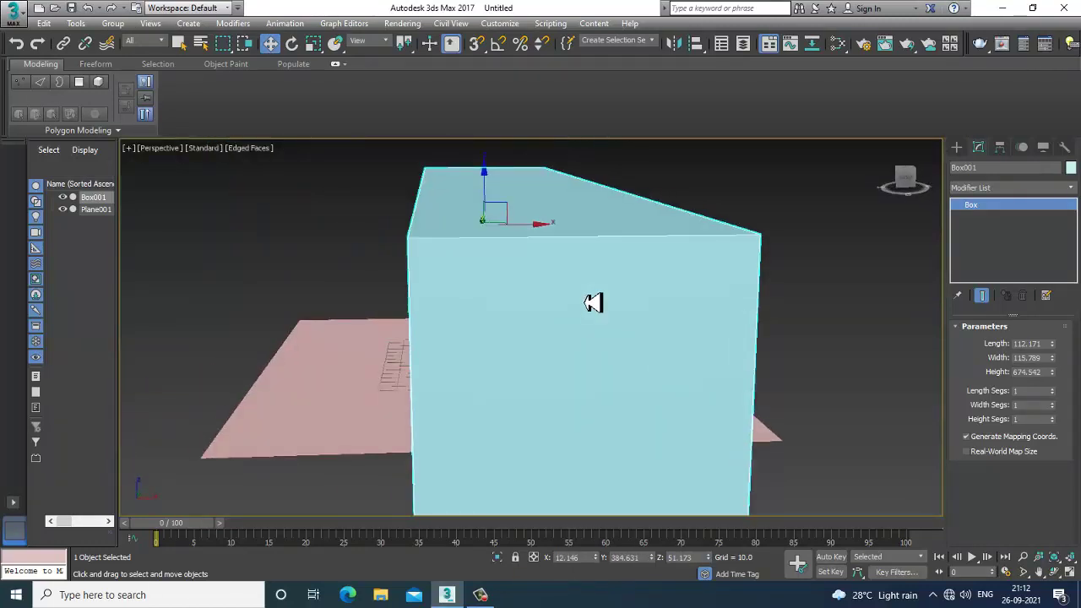
pyautogui.rightClick(571, 270)
pyautogui.moveTo(630, 403)
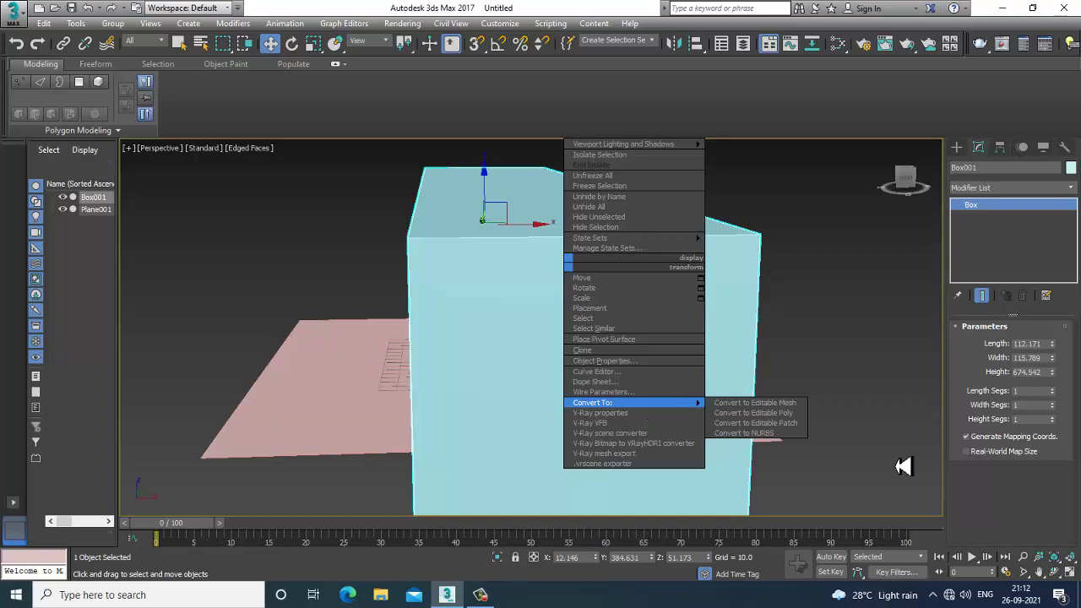
pyautogui.click(790, 413)
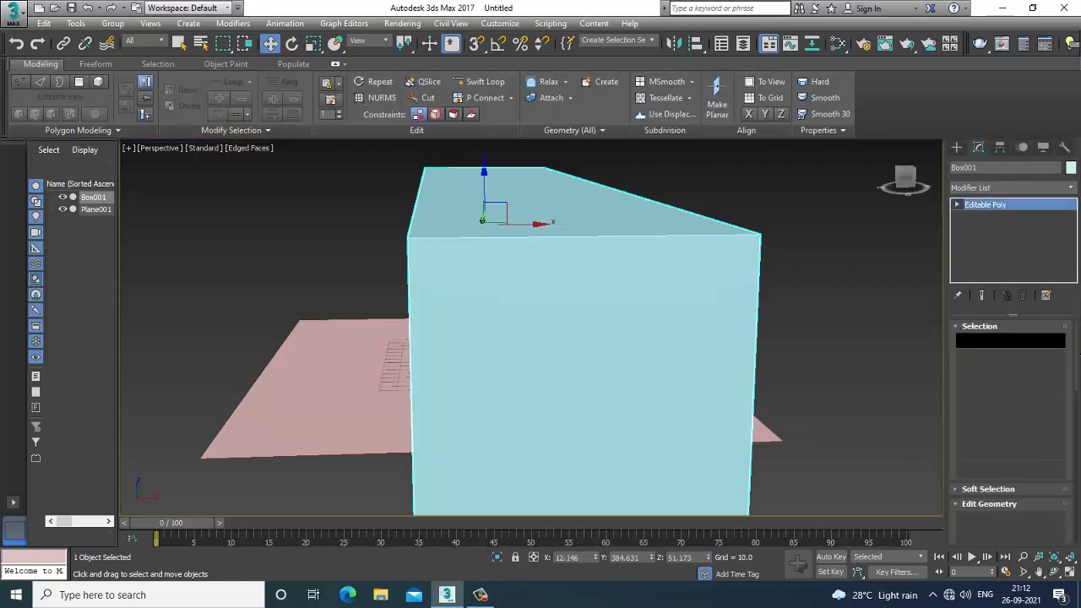
# Select both end polygons of the long box at polygon level
pyautogui.click(1026, 345)
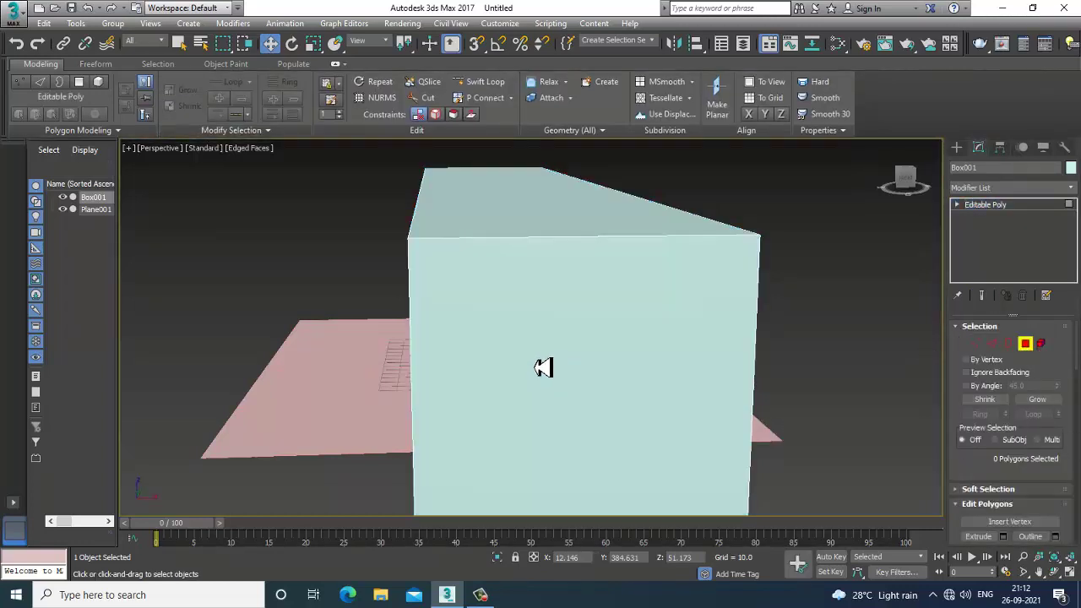
pyautogui.click(543, 368)
pyautogui.keyDown('alt'); pyautogui.moveTo(544, 367); pyautogui.dragTo(485, 270, button='middle'); pyautogui.keyUp('alt')
pyautogui.keyDown('ctrl'); pyautogui.click(562, 279); pyautogui.keyUp('ctrl')
pyautogui.keyDown('alt'); pyautogui.moveTo(574, 285); pyautogui.dragTo(582, 350, button='middle'); pyautogui.keyUp('alt')
pyautogui.scroll(-5, 999, 470)
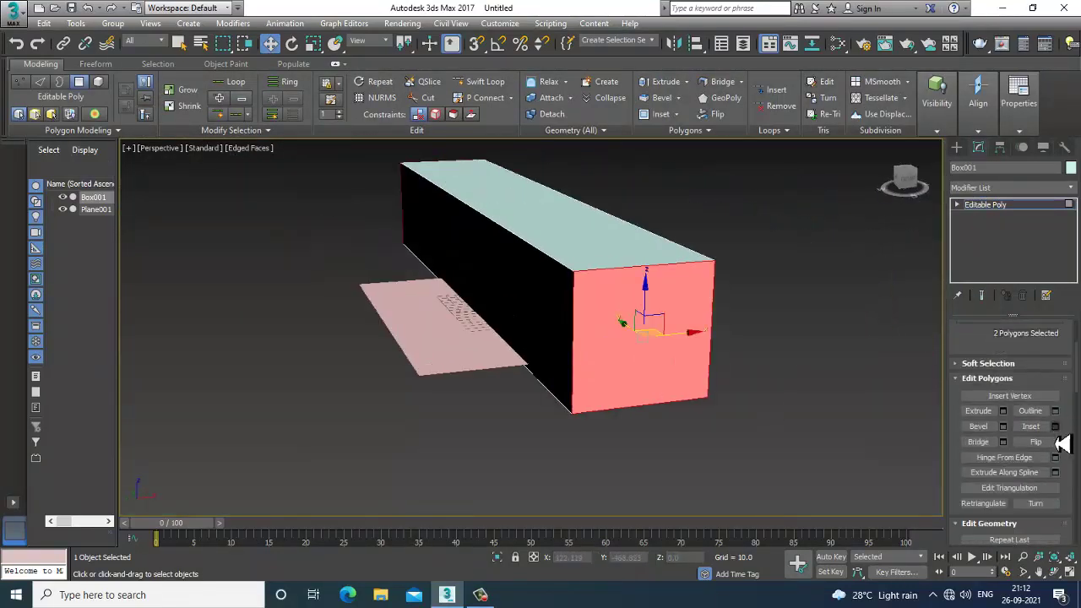
# Inset the two selected end polygons slightly to form a thin border around each end face
pyautogui.click(1056, 428)
pyautogui.keyDown('alt'); pyautogui.moveTo(819, 337); pyautogui.dragTo(662, 341, button='middle'); pyautogui.keyUp('alt')
pyautogui.scroll(-5, 652, 313)
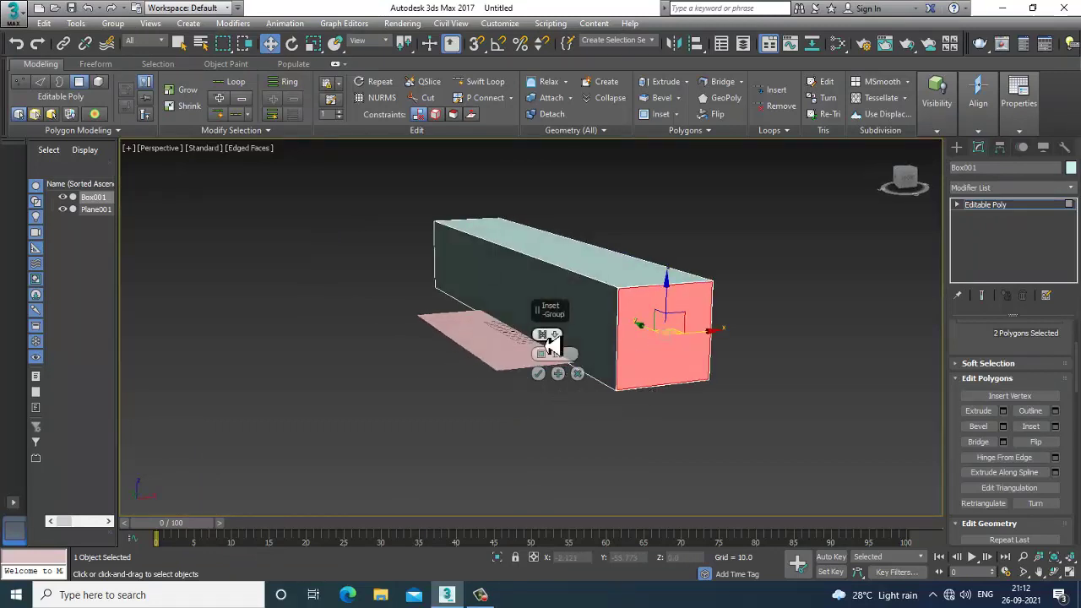
pyautogui.moveTo(545, 356); pyautogui.dragTo(540, 348)
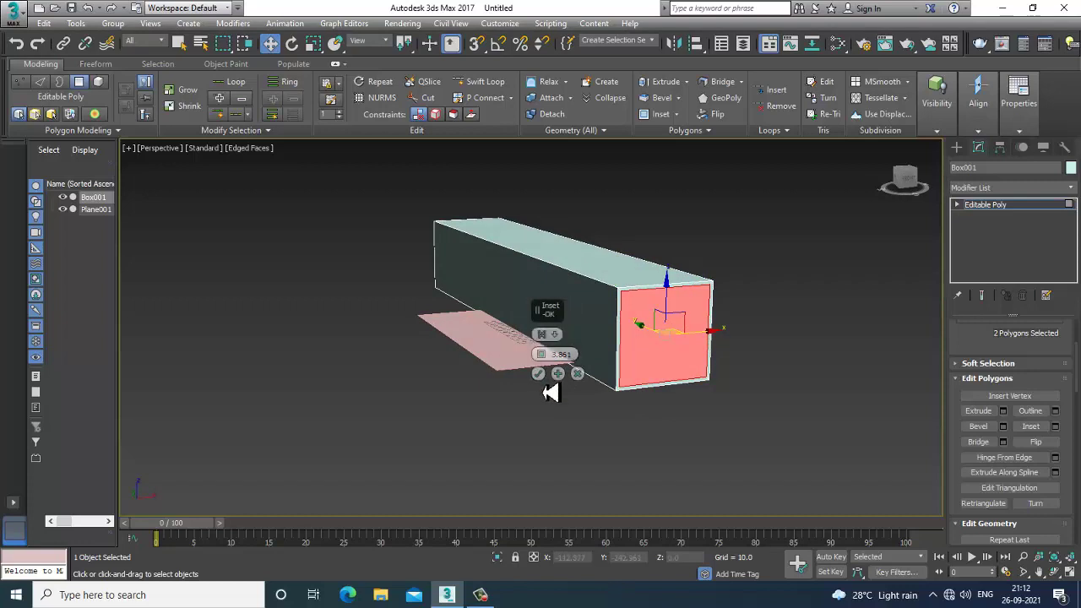
pyautogui.click(539, 376)
# Examine the inset end faces of the box from close up and from the side
pyautogui.keyDown('alt'); pyautogui.moveTo(734, 355); pyautogui.dragTo(577, 338, button='middle'); pyautogui.keyUp('alt')
pyautogui.scroll(3, 585, 343)
pyautogui.scroll(3, 577, 339)
pyautogui.scroll(3, 577, 338)
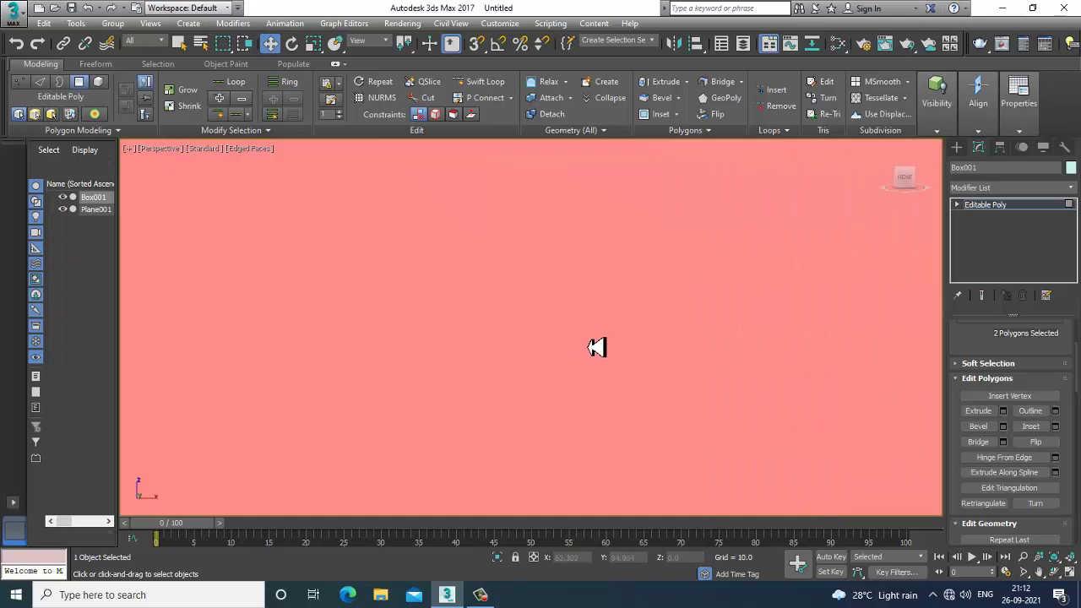
pyautogui.scroll(-10, 674, 352)
pyautogui.keyDown('alt'); pyautogui.moveTo(679, 352); pyautogui.dragTo(760, 380, button='middle'); pyautogui.keyUp('alt')
pyautogui.scroll(4, 741, 362)
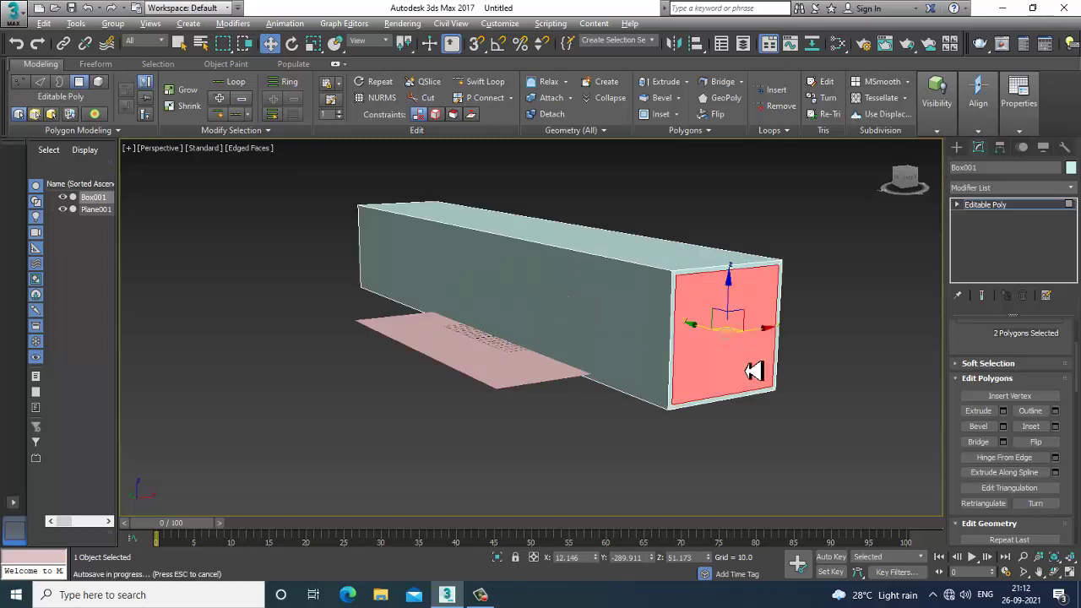
pyautogui.keyDown('alt'); pyautogui.moveTo(659, 306); pyautogui.dragTo(955, 284, button='middle'); pyautogui.keyUp('alt')
# Leave polygon editing and scale up the ground plane so it extends well beyond the box
pyautogui.click(1000, 214)
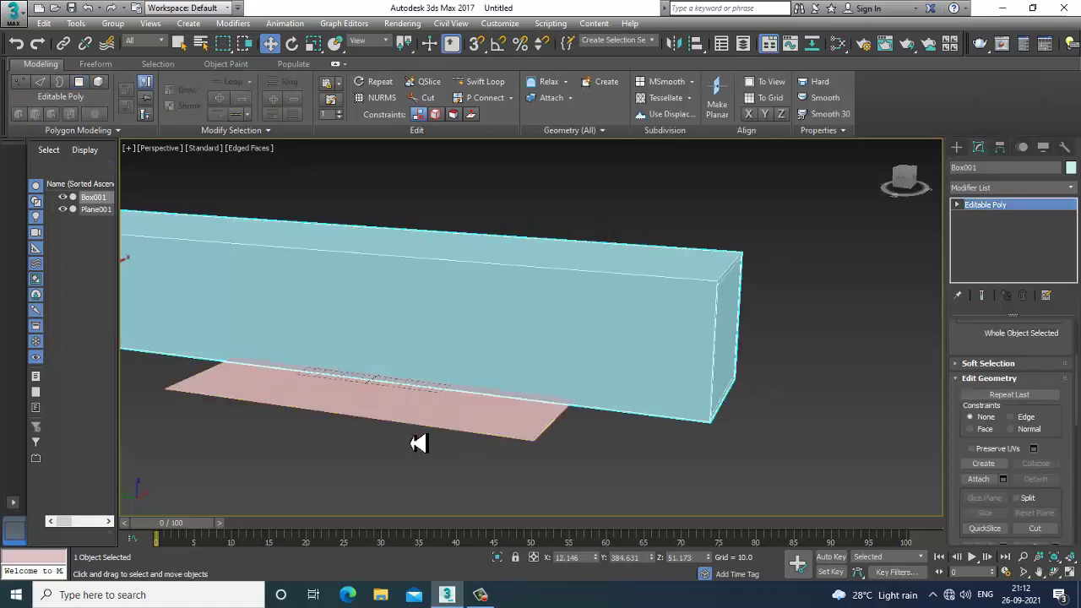
pyautogui.click(427, 424)
pyautogui.press('r')
pyautogui.moveTo(479, 381); pyautogui.dragTo(524, 394)
pyautogui.keyDown('alt'); pyautogui.moveTo(524, 394); pyautogui.dragTo(411, 380, button='middle'); pyautogui.keyUp('alt')
pyautogui.moveTo(401, 384); pyautogui.dragTo(392, 385)
pyautogui.scroll(-5, 393, 384)
pyautogui.keyDown('alt'); pyautogui.moveTo(473, 375); pyautogui.dragTo(583, 370, button='middle'); pyautogui.keyUp('alt')
pyautogui.scroll(5, 559, 381)
pyautogui.keyDown('alt'); pyautogui.moveTo(532, 381); pyautogui.dragTo(600, 404, button='middle'); pyautogui.keyUp('alt')
# Add a closely spaced pair of edge loops across the box near one end with Swift Loop
pyautogui.click(658, 338)
pyautogui.click(658, 338)
pyautogui.scroll(4, 668, 350)
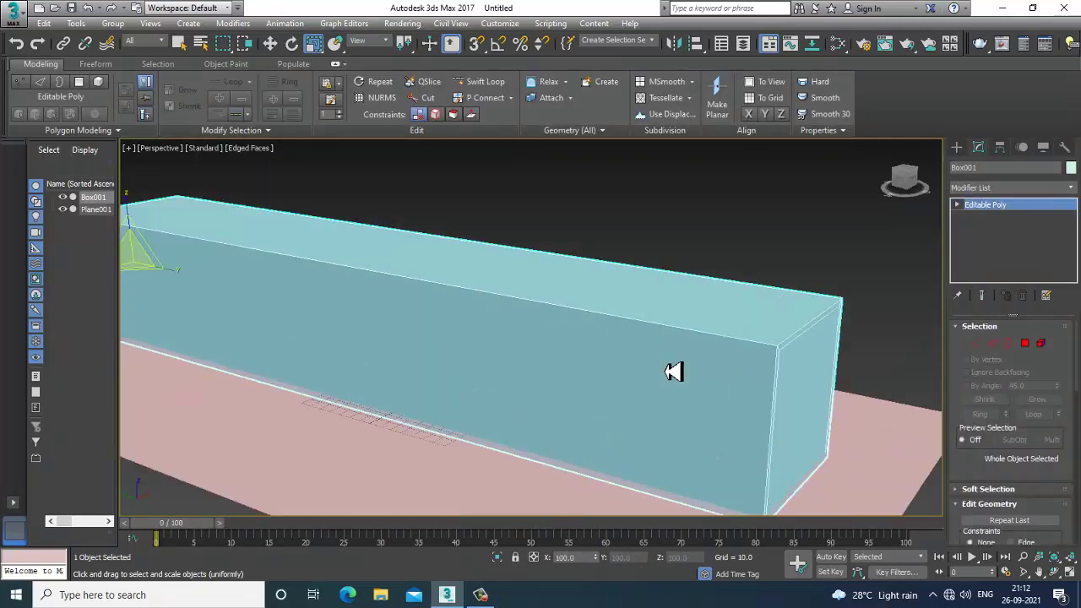
pyautogui.click(481, 84)
pyautogui.keyDown('alt'); pyautogui.moveTo(530, 239); pyautogui.dragTo(583, 279, button='middle'); pyautogui.keyUp('alt')
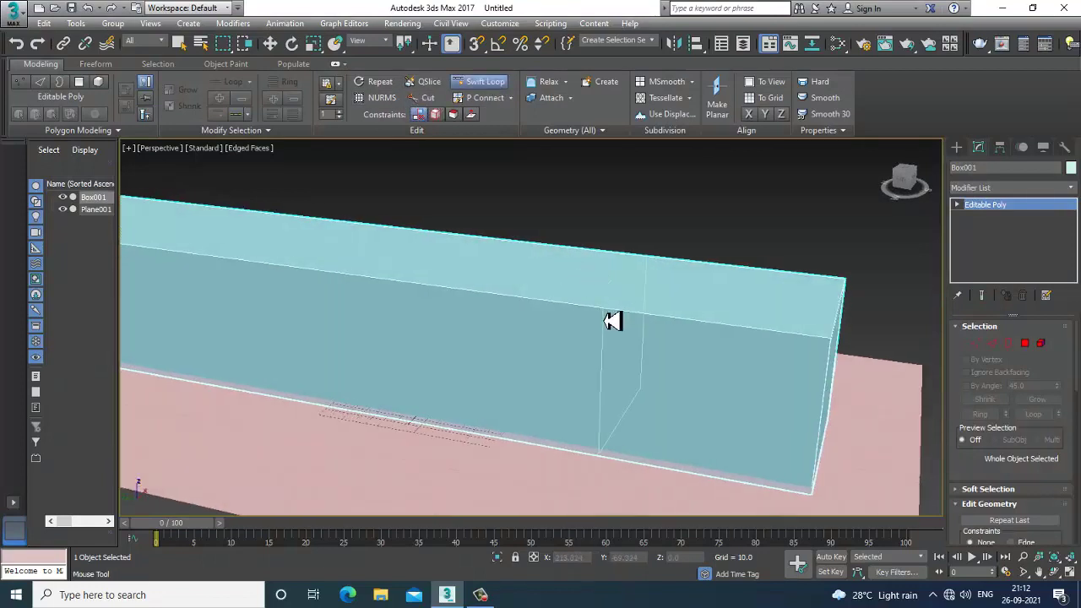
pyautogui.keyDown('alt'); pyautogui.moveTo(612, 321); pyautogui.dragTo(630, 321, button='middle'); pyautogui.keyUp('alt')
pyautogui.scroll(3, 633, 297)
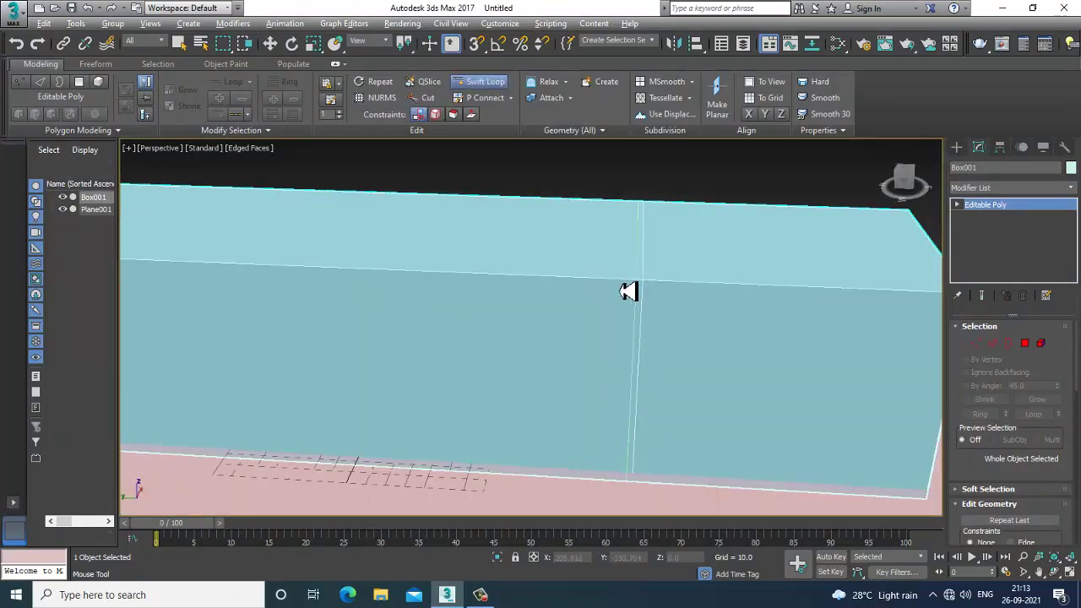
pyautogui.click(629, 291)
pyautogui.keyDown('alt'); pyautogui.moveTo(645, 283); pyautogui.dragTo(630, 288, button='middle'); pyautogui.keyUp('alt')
# Add two more closely spaced pairs of edge loops, at the middle and toward the far end of the box
pyautogui.moveTo(475, 268); pyautogui.dragTo(566, 277, button='middle')
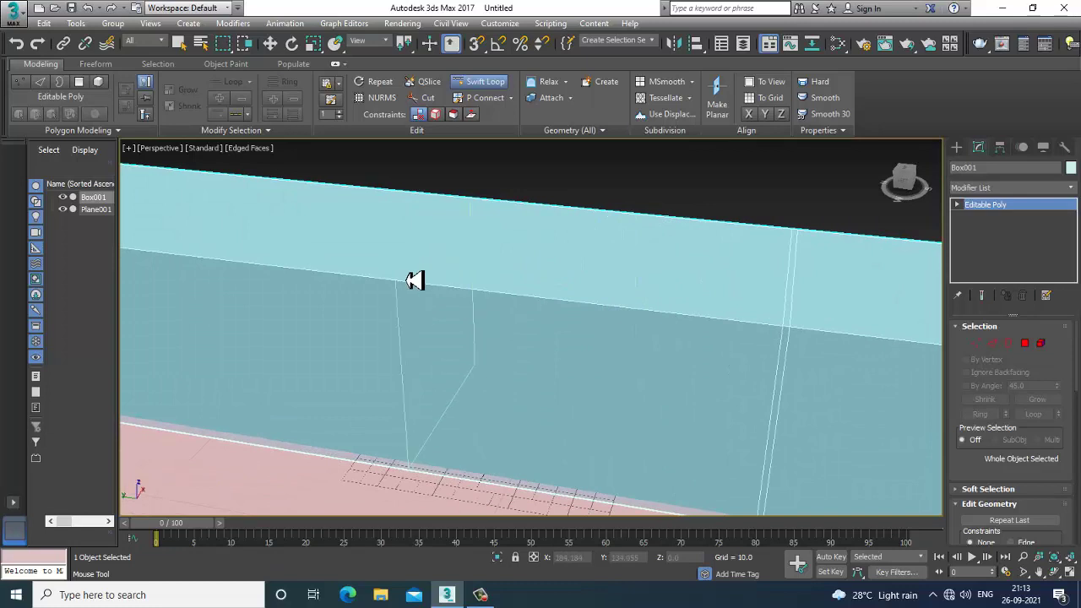
pyautogui.keyDown('alt'); pyautogui.moveTo(415, 280); pyautogui.dragTo(796, 320, button='middle'); pyautogui.keyUp('alt')
pyautogui.click(368, 315)
pyautogui.keyDown('alt'); pyautogui.moveTo(368, 316); pyautogui.dragTo(355, 325, button='middle'); pyautogui.keyUp('alt')
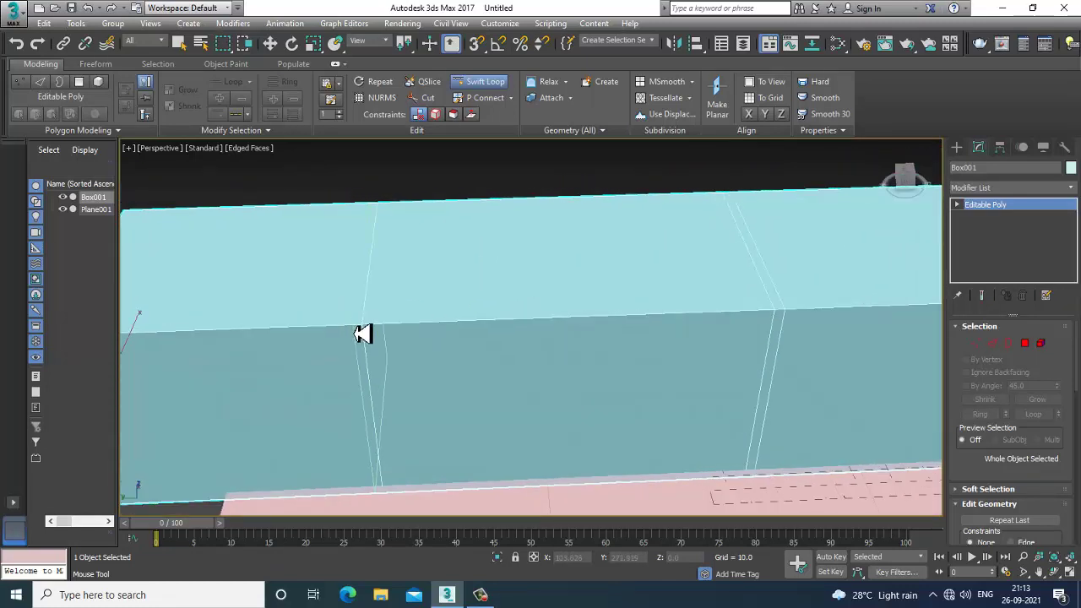
pyautogui.press('w')
pyautogui.keyDown('alt'); pyautogui.moveTo(610, 350); pyautogui.dragTo(638, 345, button='middle'); pyautogui.keyUp('alt')
pyautogui.scroll(-3, 568, 338)
pyautogui.scroll(2, 638, 345)
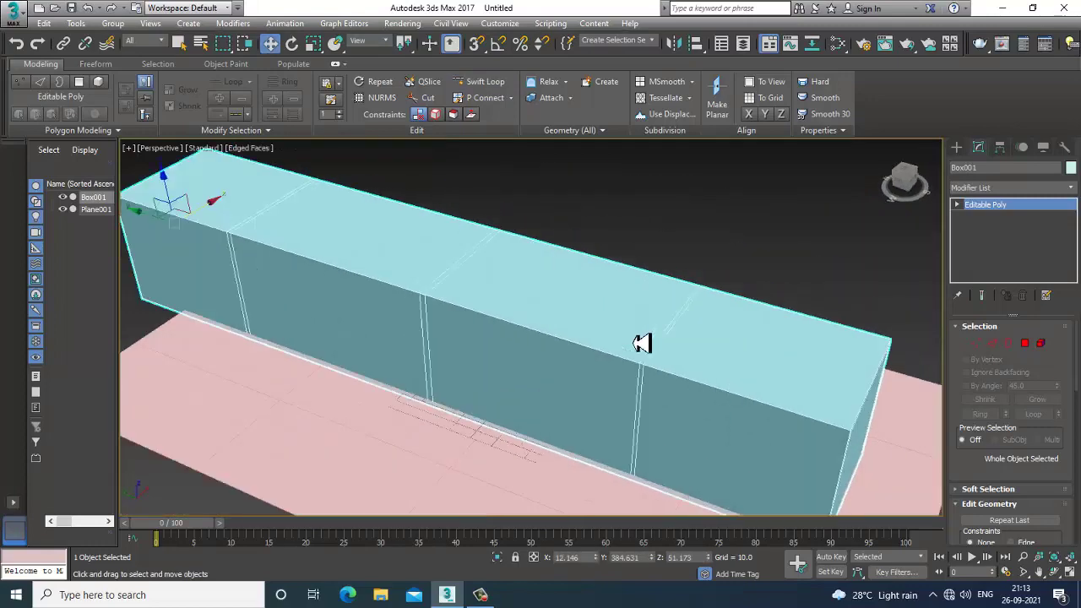
# Move the two top corner vertices of the edge loop pair nearest the front end lengthwise, working in wireframe
pyautogui.press('1')
pyautogui.press('F3')
pyautogui.keyDown('alt'); pyautogui.moveTo(725, 321); pyautogui.dragTo(702, 310, button='middle'); pyautogui.keyUp('alt')
pyautogui.moveTo(660, 264); pyautogui.dragTo(724, 327)
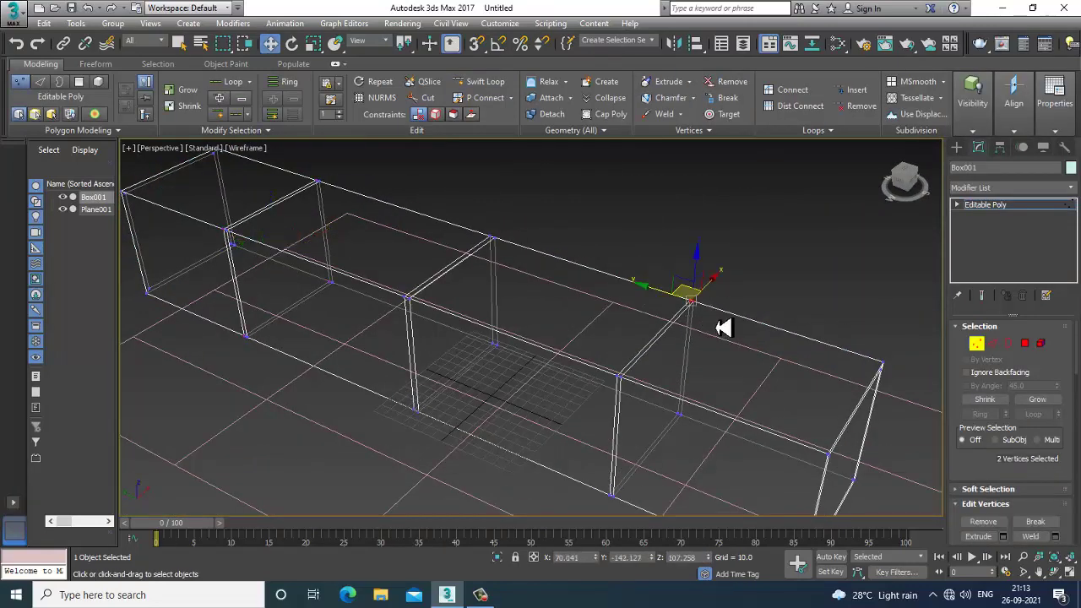
pyautogui.moveTo(667, 302); pyautogui.dragTo(724, 321)
# Shift corner vertices of the middle edge loop pair along the box's length to slant the strip
pyautogui.keyDown('alt'); pyautogui.moveTo(724, 321); pyautogui.dragTo(671, 426, button='middle'); pyautogui.keyUp('alt')
pyautogui.moveTo(727, 458); pyautogui.dragTo(779, 446)
pyautogui.keyDown('alt'); pyautogui.moveTo(780, 446); pyautogui.dragTo(706, 412, button='middle'); pyautogui.keyUp('alt')
pyautogui.moveTo(666, 355); pyautogui.dragTo(681, 436)
pyautogui.keyDown('alt'); pyautogui.moveTo(681, 437); pyautogui.dragTo(699, 450, button='middle'); pyautogui.keyUp('alt')
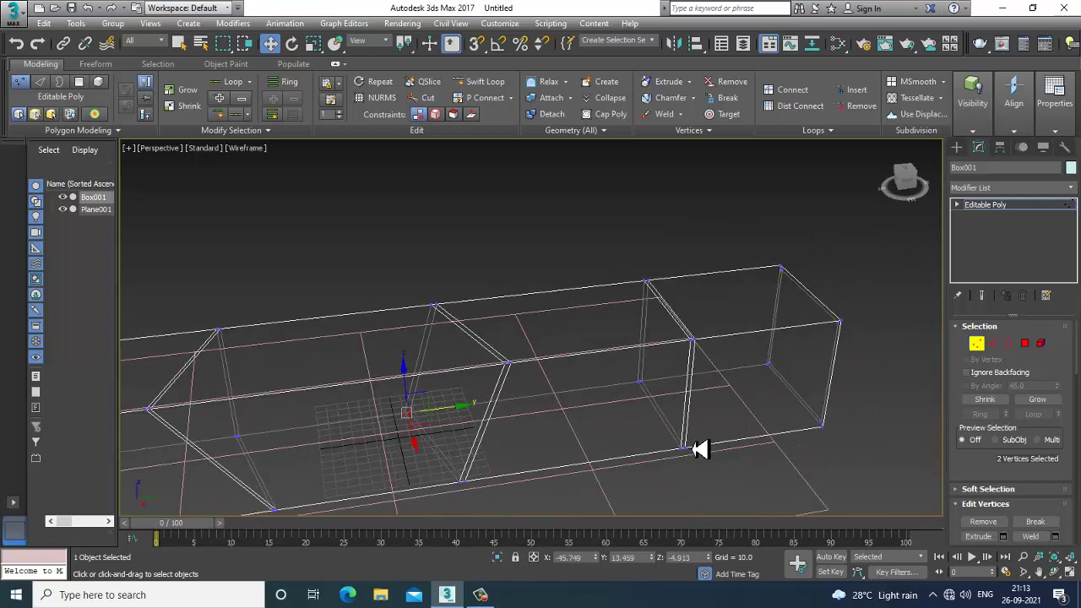
# Slant the far edge loop pair by moving its bottom and two top corner vertex pairs along Y
pyautogui.moveTo(654, 432); pyautogui.dragTo(764, 451)
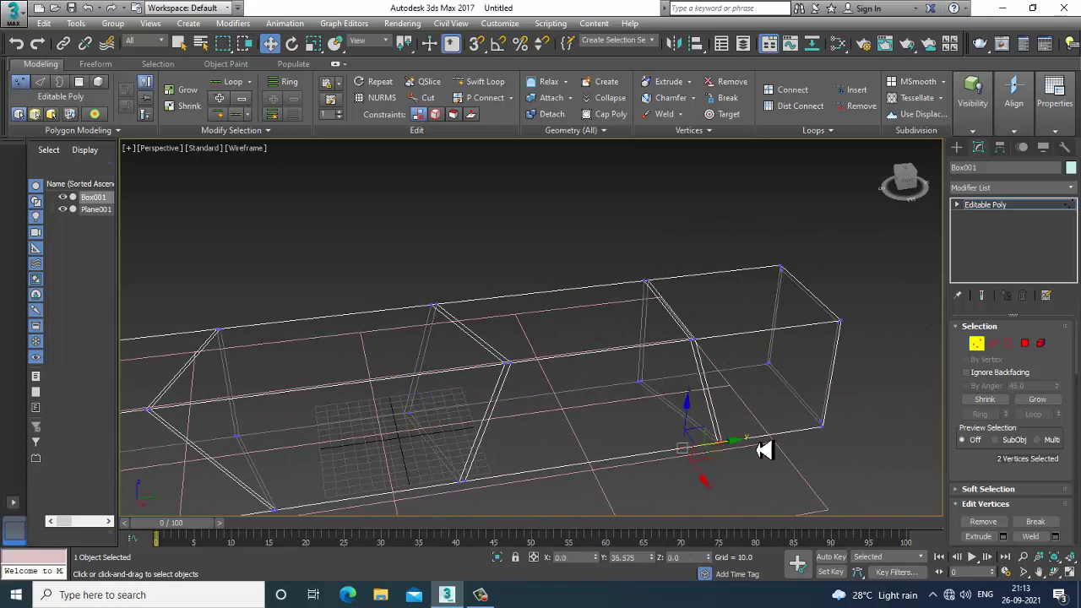
pyautogui.moveTo(683, 333); pyautogui.dragTo(708, 352)
pyautogui.click(694, 282)
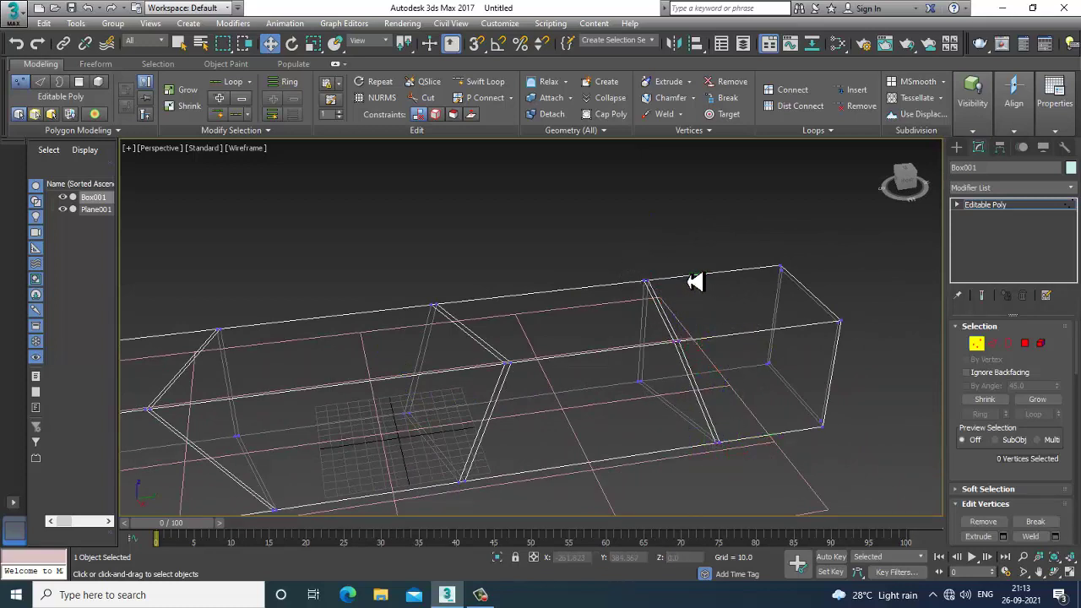
pyautogui.moveTo(681, 296)
pyautogui.mouseDown()
pyautogui.moveTo(717, 282)
pyautogui.moveTo(705, 285)
pyautogui.mouseUp()
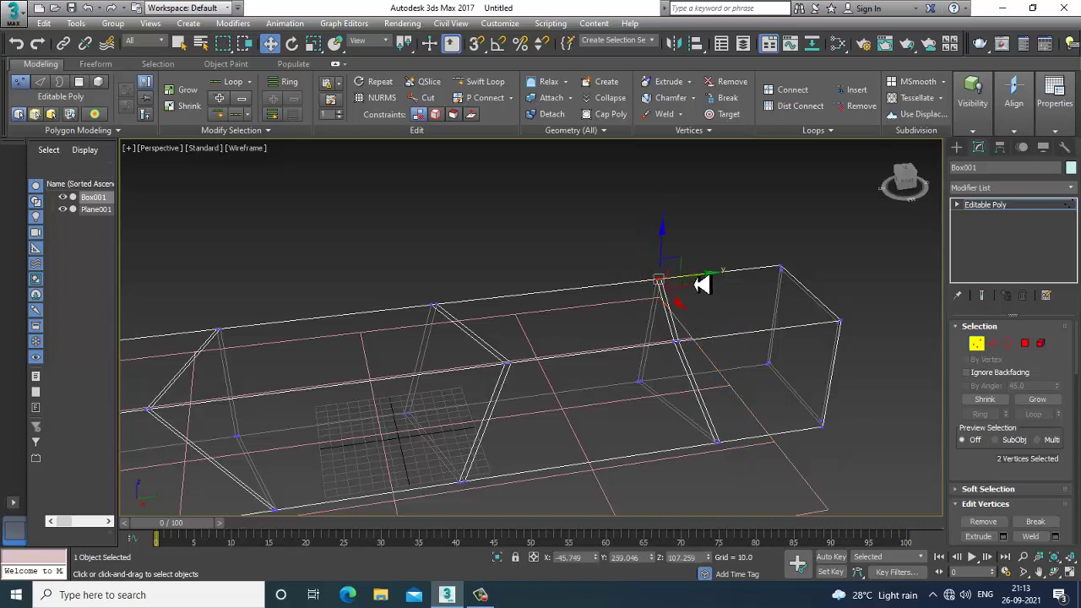
# Restore the shaded edged faces display and return the box to whole-object level
pyautogui.press('F3')
pyautogui.keyDown('alt'); pyautogui.moveTo(630, 382); pyautogui.dragTo(963, 314, button='middle'); pyautogui.keyUp('alt')
pyautogui.keyDown('alt'); pyautogui.moveTo(563, 338); pyautogui.dragTo(694, 323, button='middle'); pyautogui.keyUp('alt')
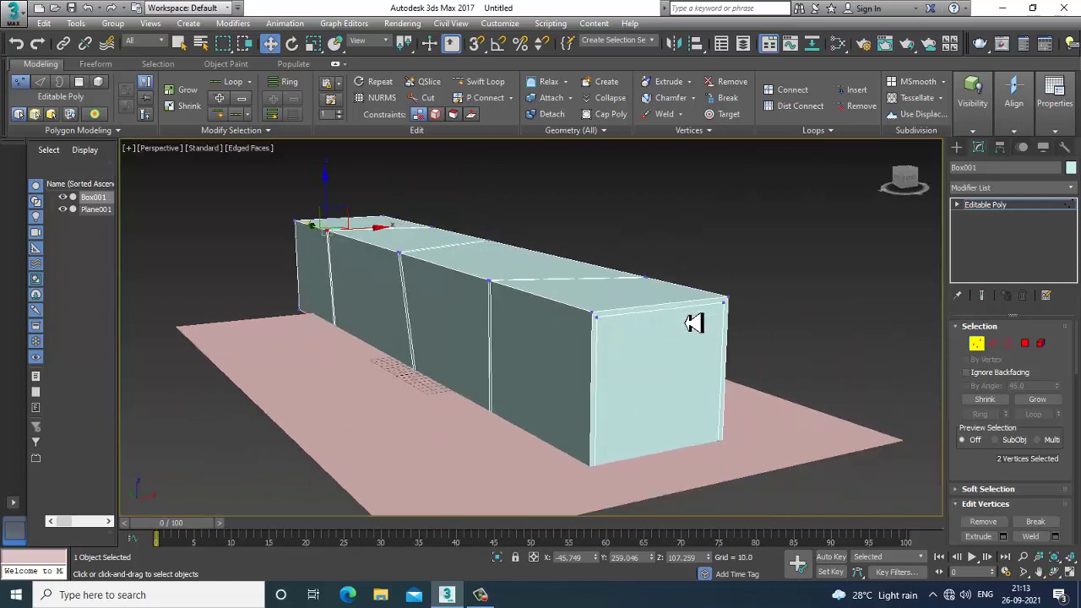
pyautogui.click(1026, 344)
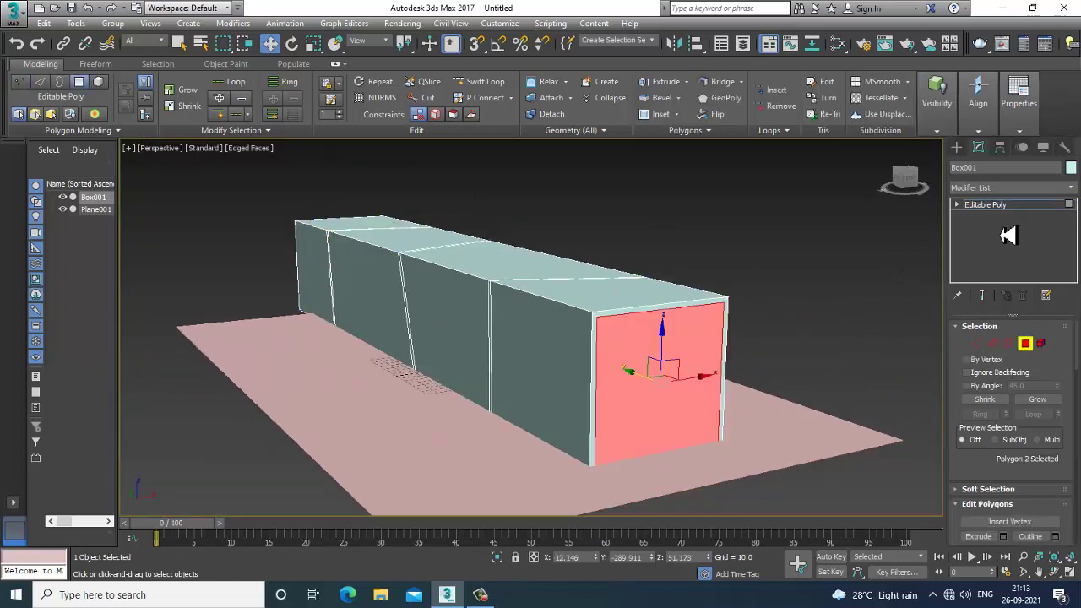
pyautogui.click(1036, 207)
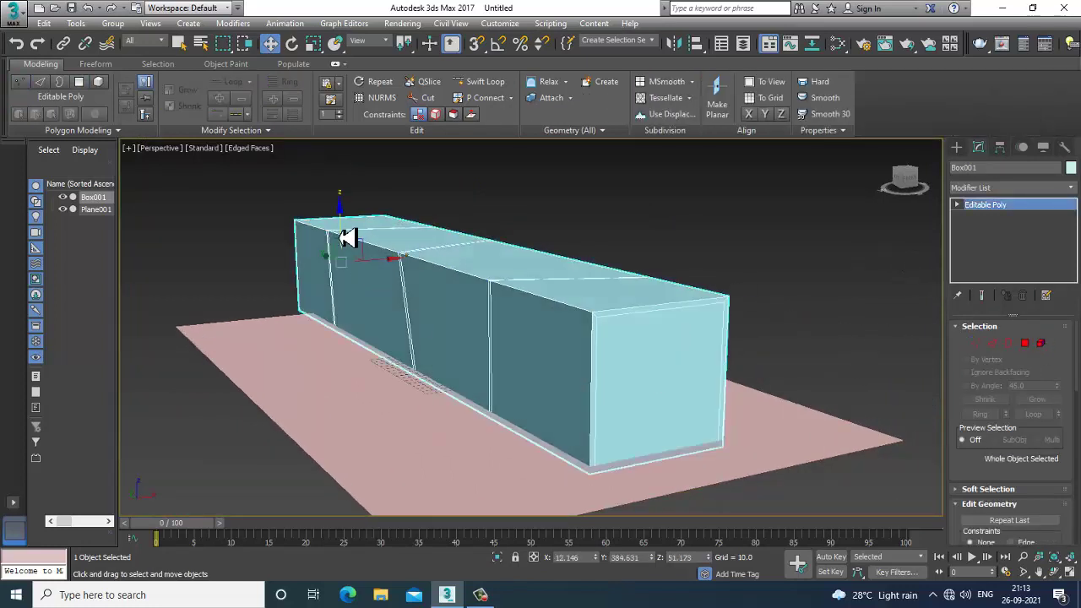
# Raise the box along Z so its base rests on the ground plane, and select the plane for scaling
pyautogui.moveTo(348, 236); pyautogui.dragTo(348, 230)
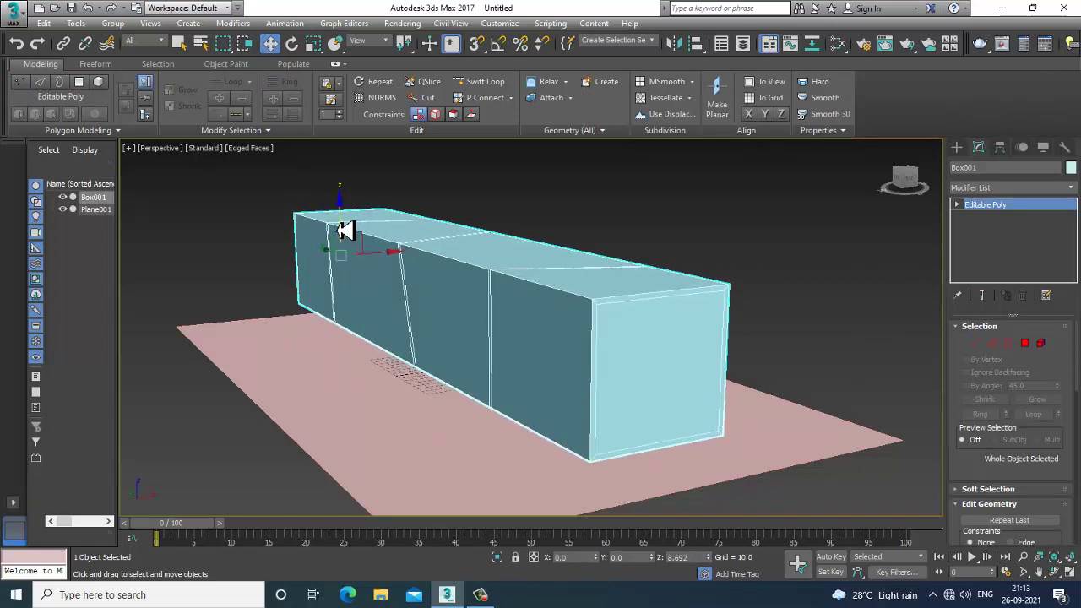
pyautogui.moveTo(345, 231); pyautogui.dragTo(349, 234)
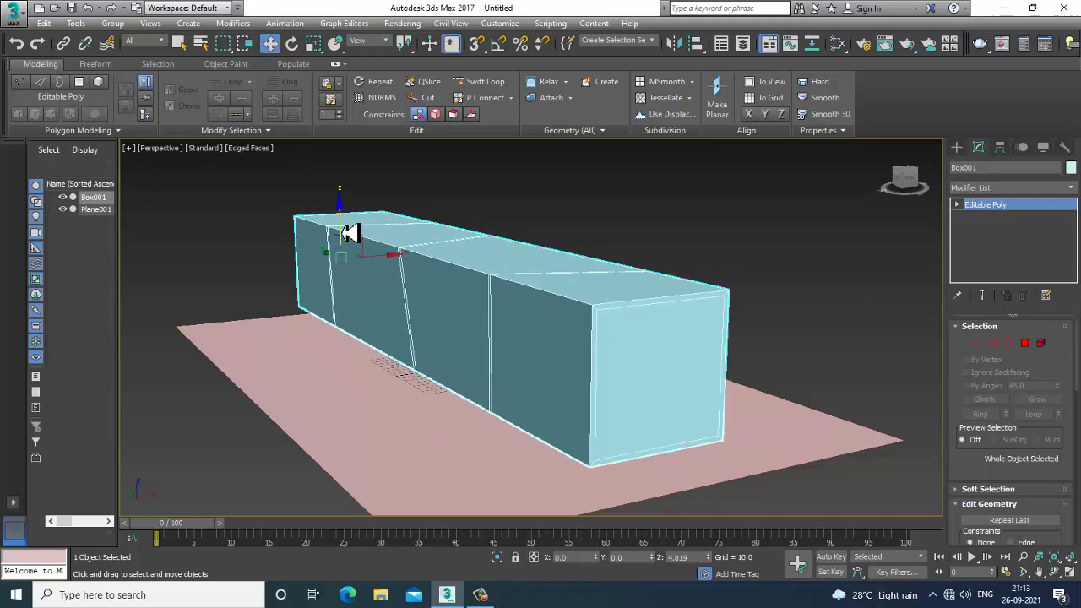
pyautogui.click(299, 405)
pyautogui.keyDown('alt'); pyautogui.moveTo(299, 405); pyautogui.dragTo(425, 375, button='middle'); pyautogui.keyUp('alt')
pyautogui.moveTo(443, 373); pyautogui.dragTo(390, 352)
pyautogui.keyDown('alt'); pyautogui.moveTo(596, 387); pyautogui.dragTo(707, 395, button='middle'); pyautogui.keyUp('alt')
pyautogui.press('r')
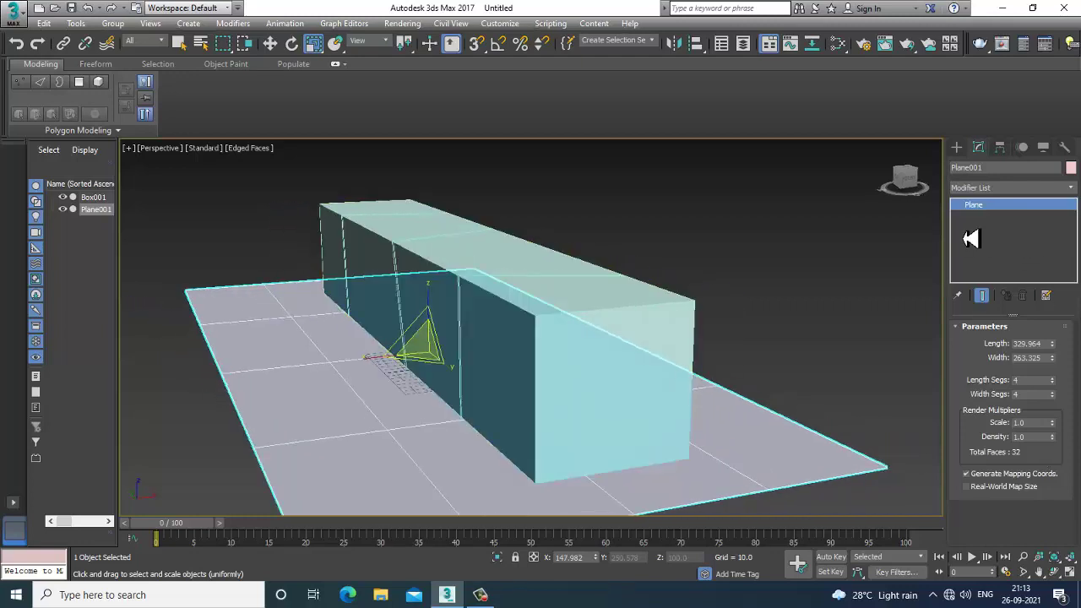
# Select the long box and convert it to an Editable Poly
pyautogui.click(545, 291)
pyautogui.rightClick(525, 270)
pyautogui.moveTo(591, 410)
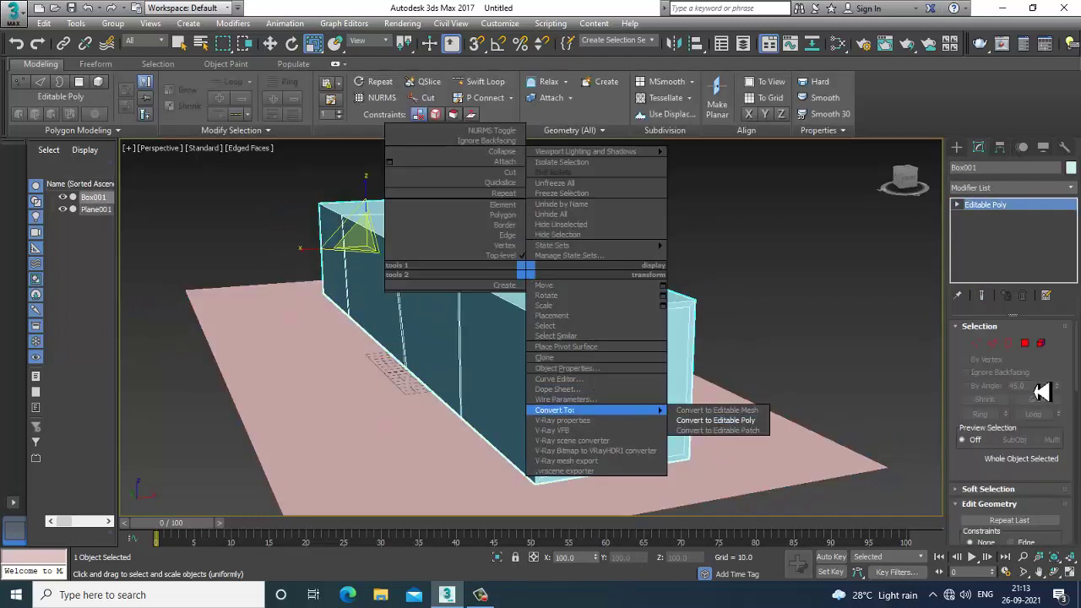
# Select all polygons of the box and flip their normals to face inward
pyautogui.keyDown('alt'); pyautogui.moveTo(567, 340); pyautogui.dragTo(531, 335, button='middle'); pyautogui.keyUp('alt')
pyautogui.scroll(-4, 519, 338)
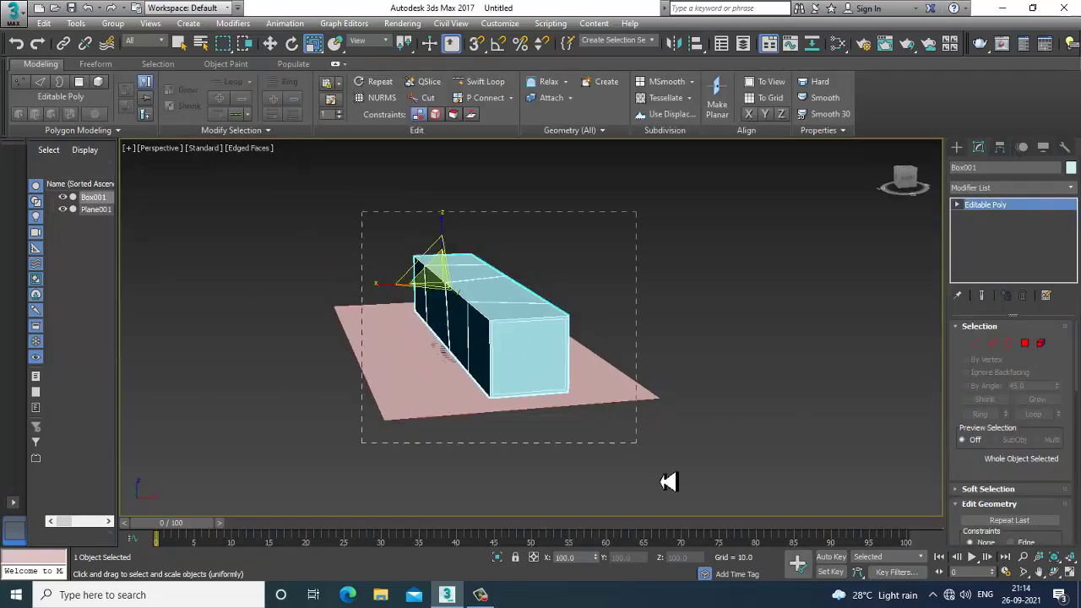
pyautogui.moveTo(669, 482); pyautogui.dragTo(667, 469)
pyautogui.scroll(5, 587, 344)
pyautogui.click(445, 302)
pyautogui.keyDown('alt'); pyautogui.moveTo(444, 303); pyautogui.dragTo(515, 336, button='middle'); pyautogui.keyUp('alt')
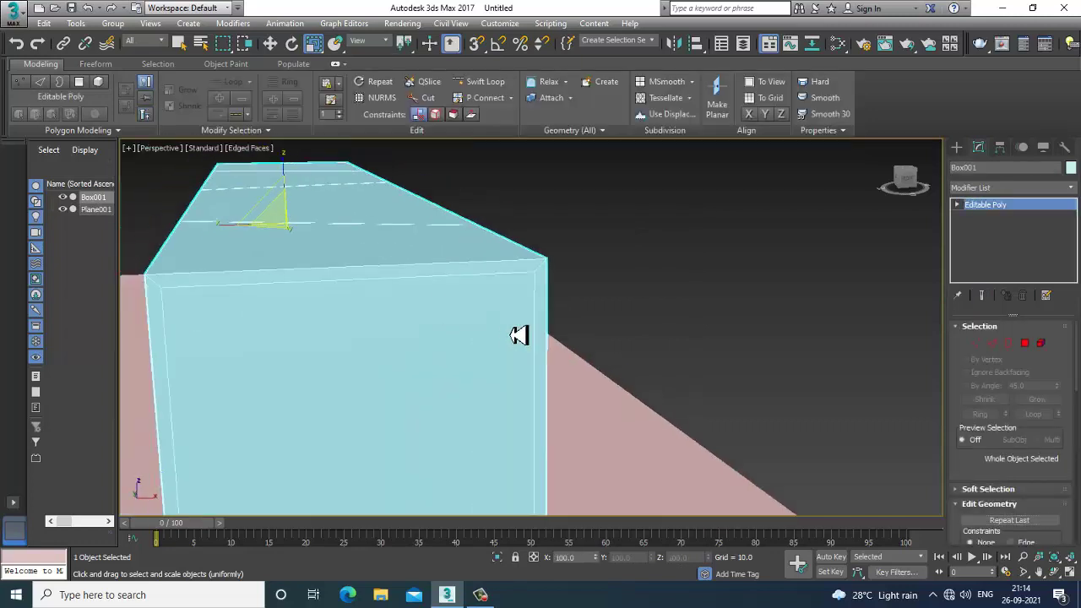
pyautogui.click(457, 319)
pyautogui.scroll(-2, 458, 318)
pyautogui.scroll(-2, 352, 290)
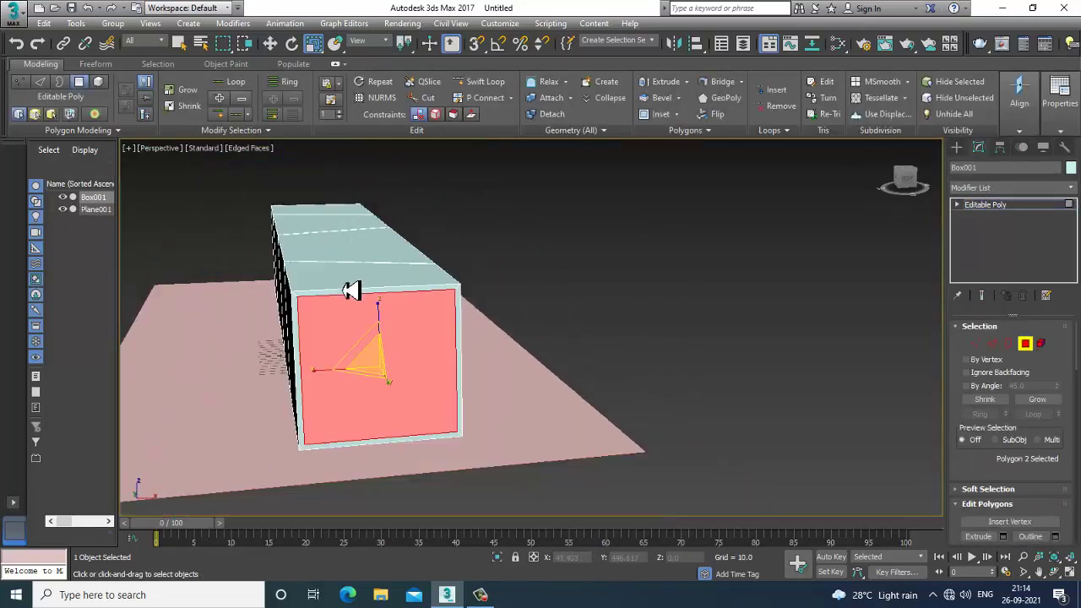
pyautogui.moveTo(351, 290); pyautogui.dragTo(356, 298, button='middle')
pyautogui.moveTo(236, 174); pyautogui.dragTo(590, 562)
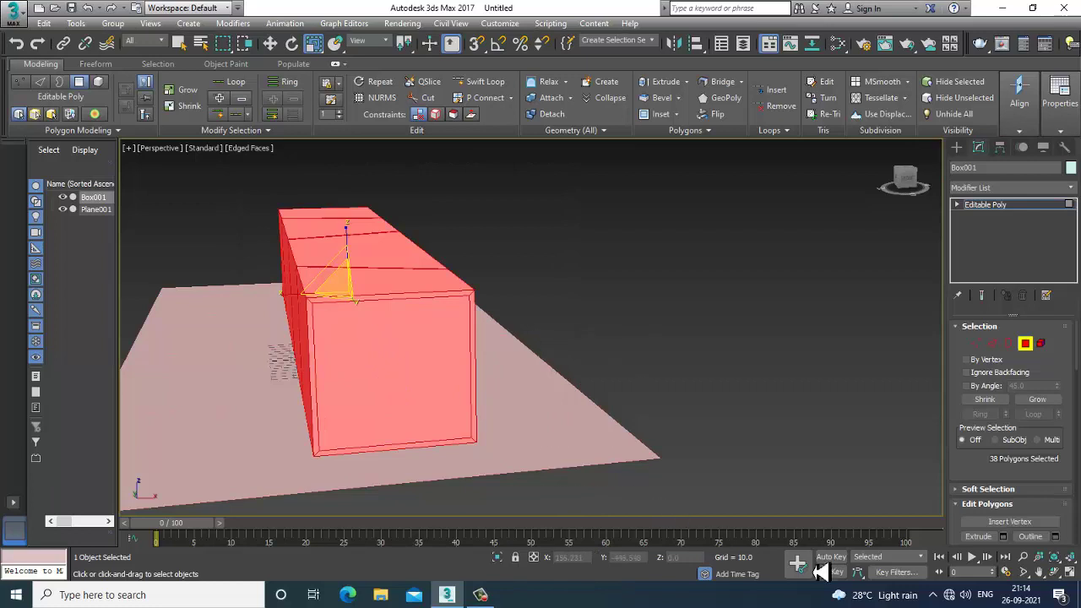
pyautogui.scroll(-2, 1054, 545)
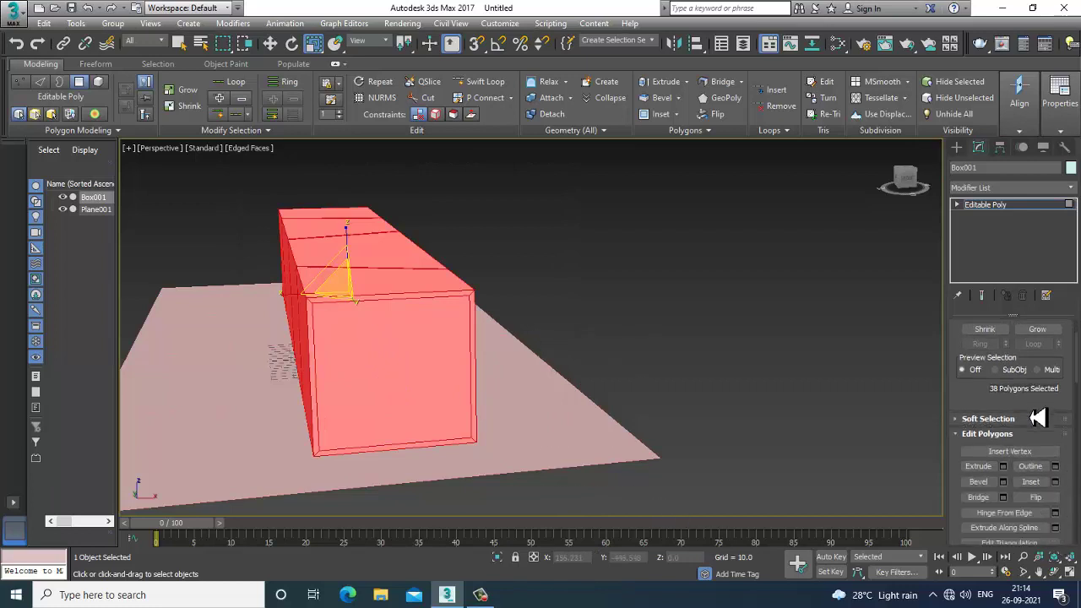
pyautogui.click(1044, 502)
# Examine the inside of the box along its length, including the far end and the slanted strips
pyautogui.keyDown('alt'); pyautogui.moveTo(668, 369); pyautogui.dragTo(596, 348, button='middle'); pyautogui.keyUp('alt')
pyautogui.click(655, 311)
pyautogui.scroll(4, 404, 355)
pyautogui.keyDown('alt'); pyautogui.moveTo(404, 354); pyautogui.dragTo(583, 331, button='middle'); pyautogui.keyUp('alt')
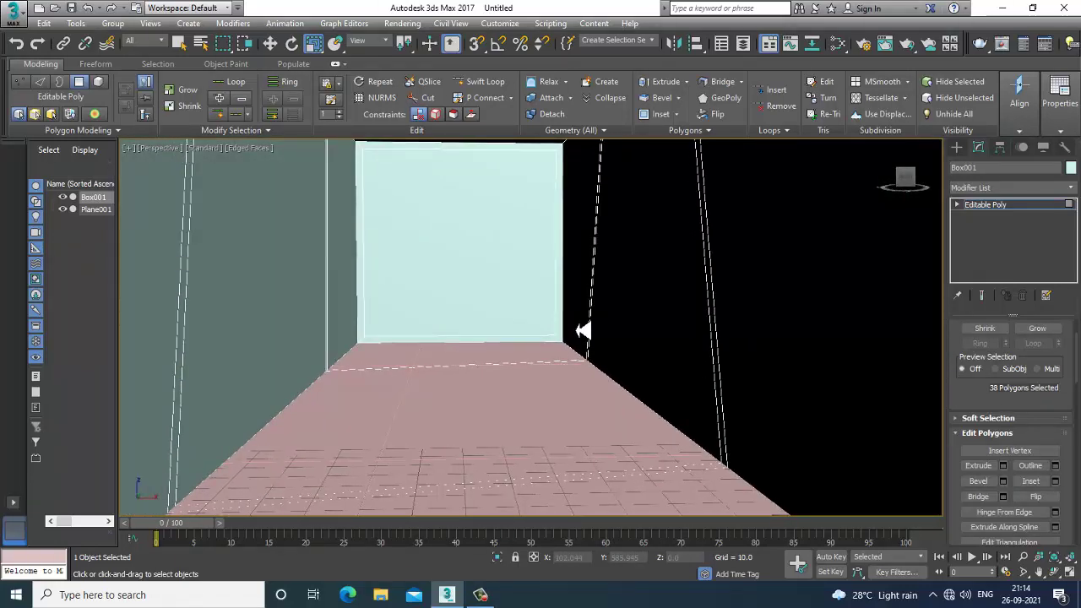
pyautogui.scroll(-2, 583, 331)
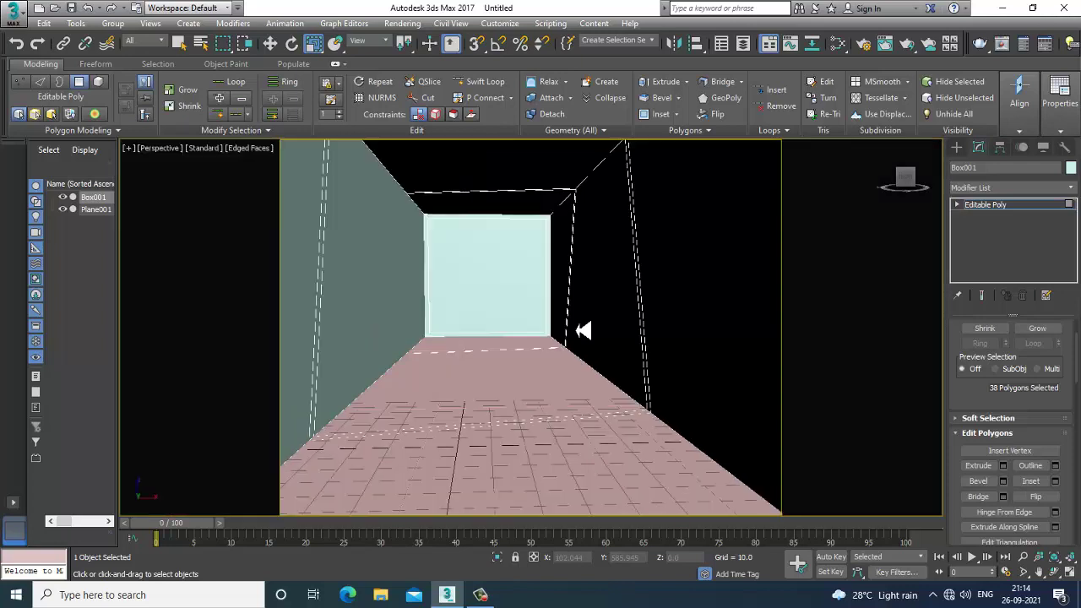
pyautogui.scroll(2, 583, 332)
pyautogui.scroll(-3, 575, 324)
pyautogui.keyDown('alt'); pyautogui.moveTo(576, 325); pyautogui.dragTo(609, 335, button='middle'); pyautogui.keyUp('alt')
pyautogui.scroll(3, 594, 342)
# Switch the perspective viewport to wireframe display and frame the whole box from outside
pyautogui.press('F3')
pyautogui.scroll(-5, 586, 324)
pyautogui.scroll(3, 482, 333)
pyautogui.scroll(-2, 462, 340)
pyautogui.scroll(2, 462, 340)
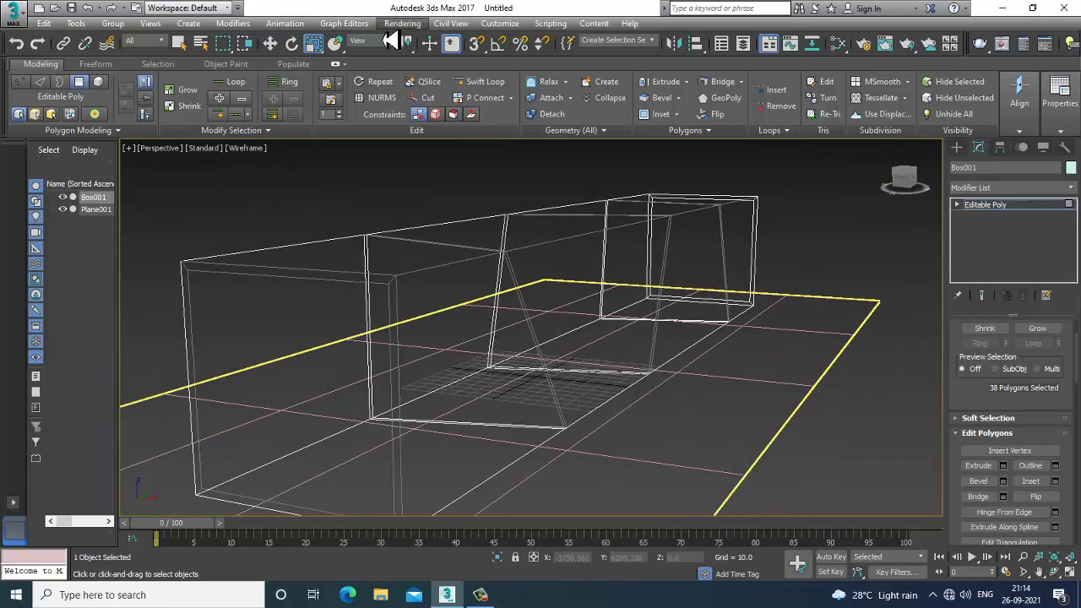
# Set the renderer to V-Ray Adv 3.50.04 and the output size to HDTV (video) at 1920 x 1080
pyautogui.click(402, 22)
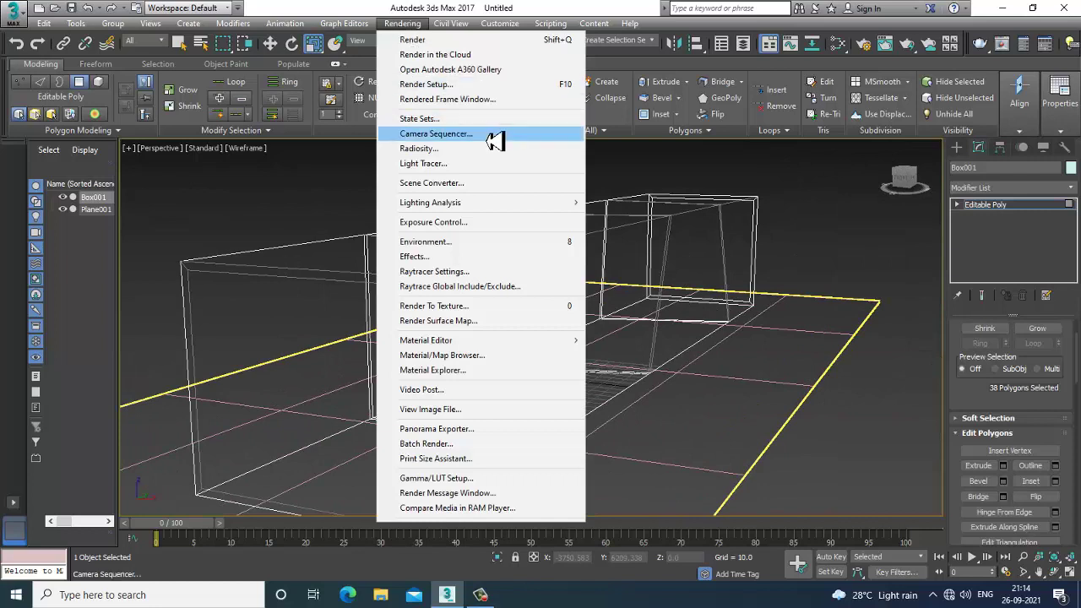
pyautogui.click(456, 95)
pyautogui.click(545, 103)
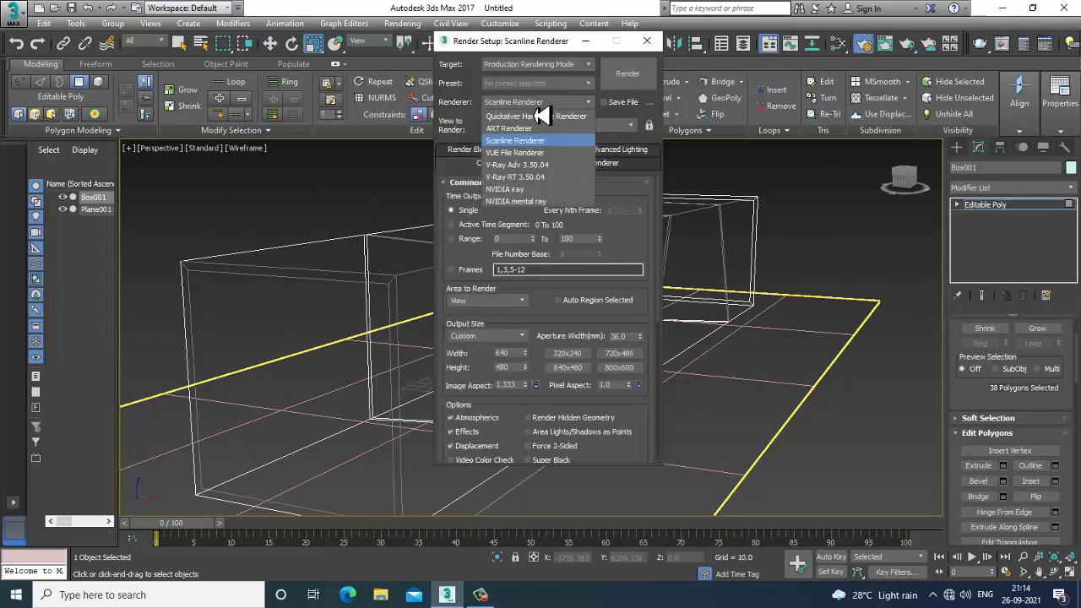
pyautogui.click(551, 167)
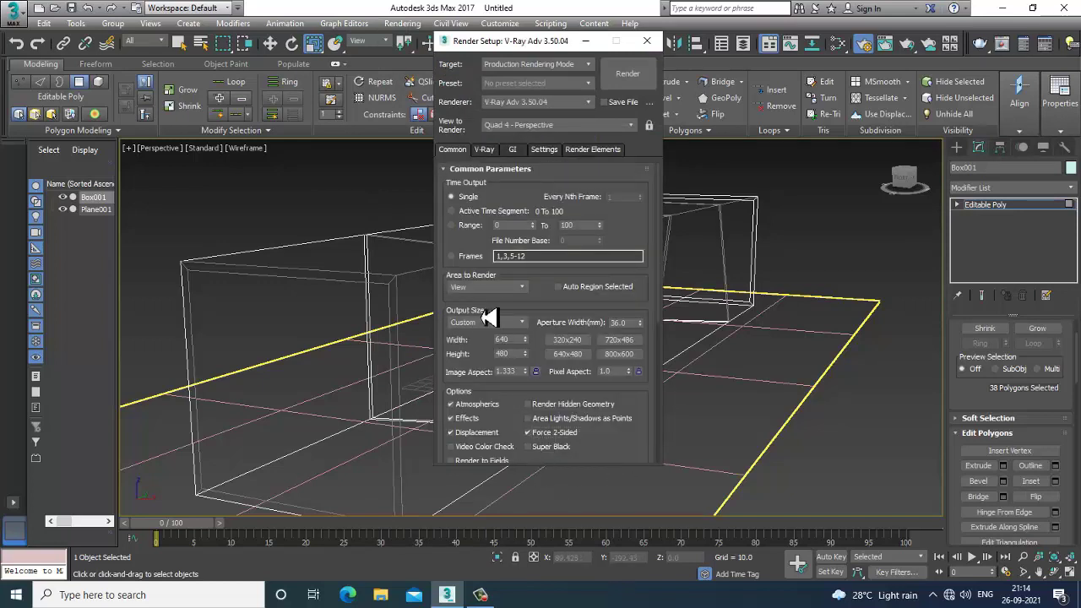
pyautogui.click(504, 323)
pyautogui.click(502, 493)
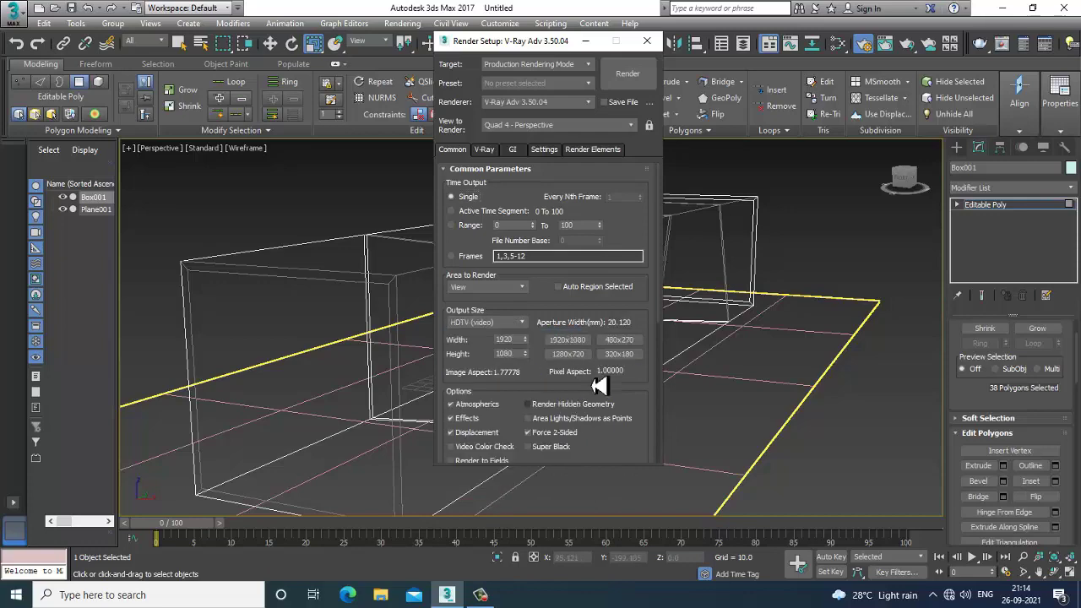
pyautogui.click(648, 40)
# Select the polygons of the narrow slanted strip nearest the front end of the box
pyautogui.keyDown('alt'); pyautogui.moveTo(662, 309); pyautogui.dragTo(583, 313, button='middle'); pyautogui.keyUp('alt')
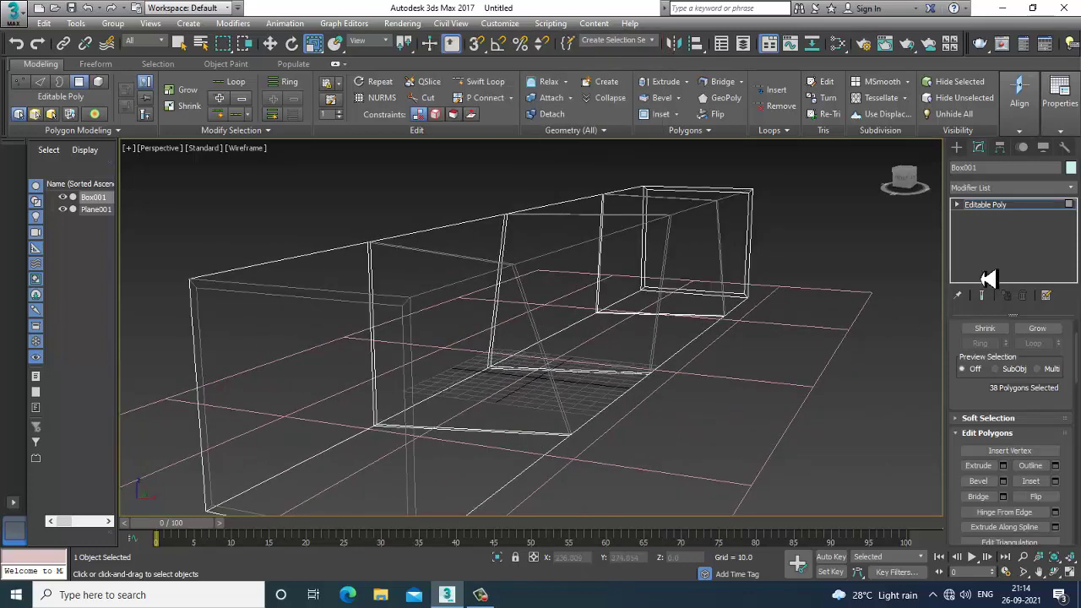
pyautogui.keyDown('alt'); pyautogui.moveTo(663, 248); pyautogui.dragTo(992, 230, button='middle'); pyautogui.keyUp('alt')
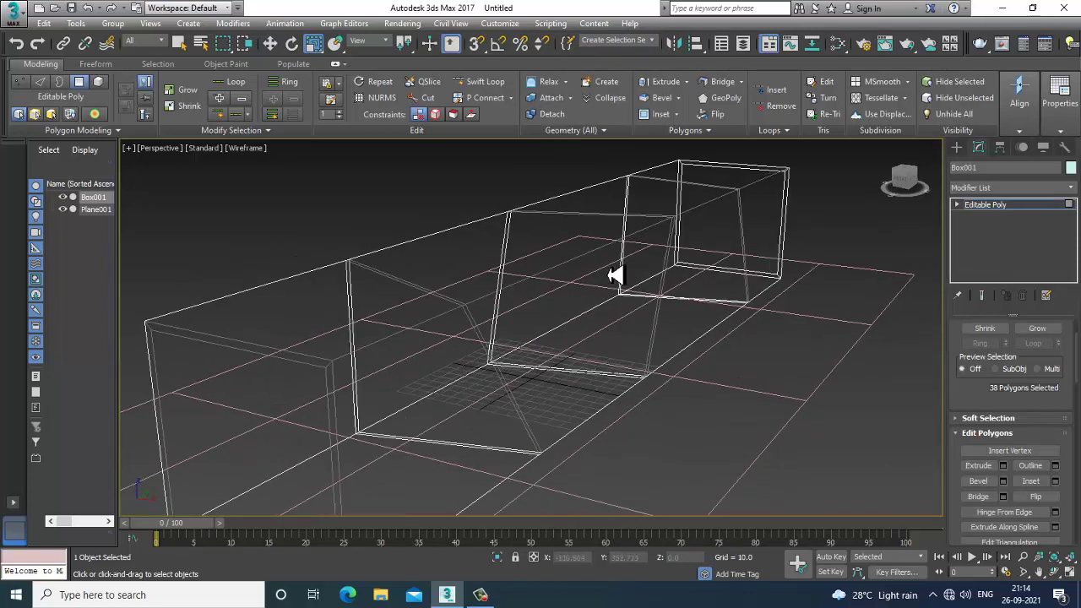
pyautogui.click(959, 205)
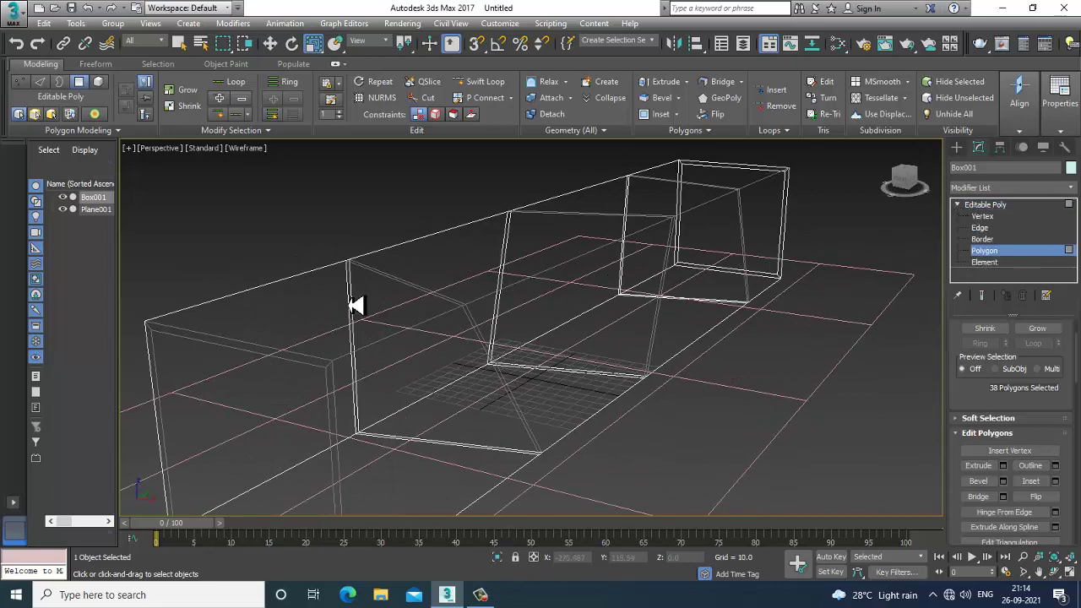
pyautogui.click(356, 306)
pyautogui.keyDown('alt'); pyautogui.moveTo(350, 302); pyautogui.dragTo(271, 394, button='middle'); pyautogui.keyUp('alt')
pyautogui.scroll(-5, 299, 370)
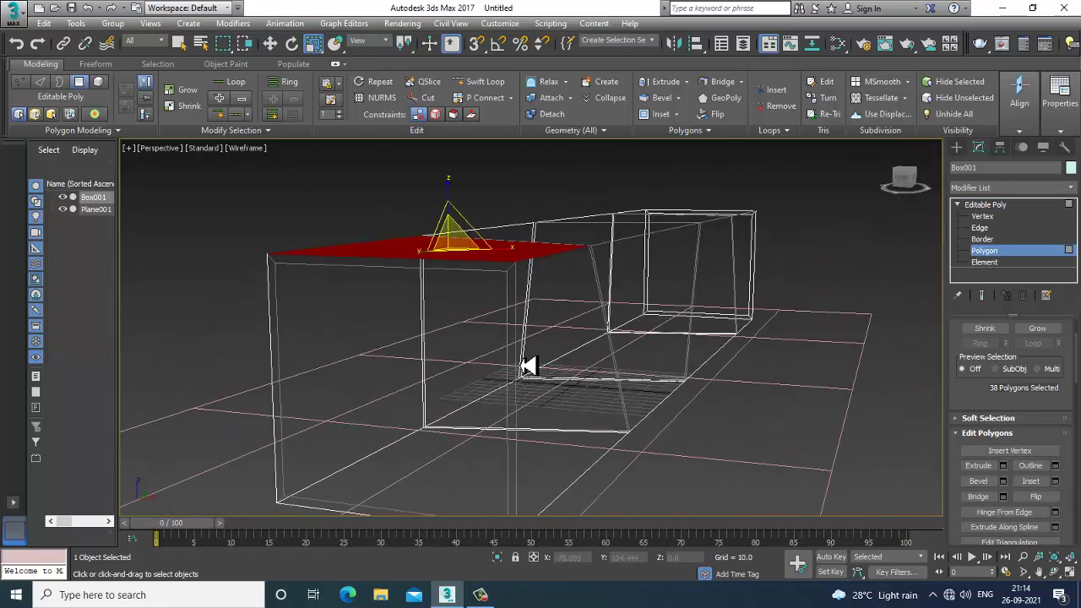
pyautogui.click(437, 343)
pyautogui.click(479, 349)
pyautogui.scroll(4, 420, 350)
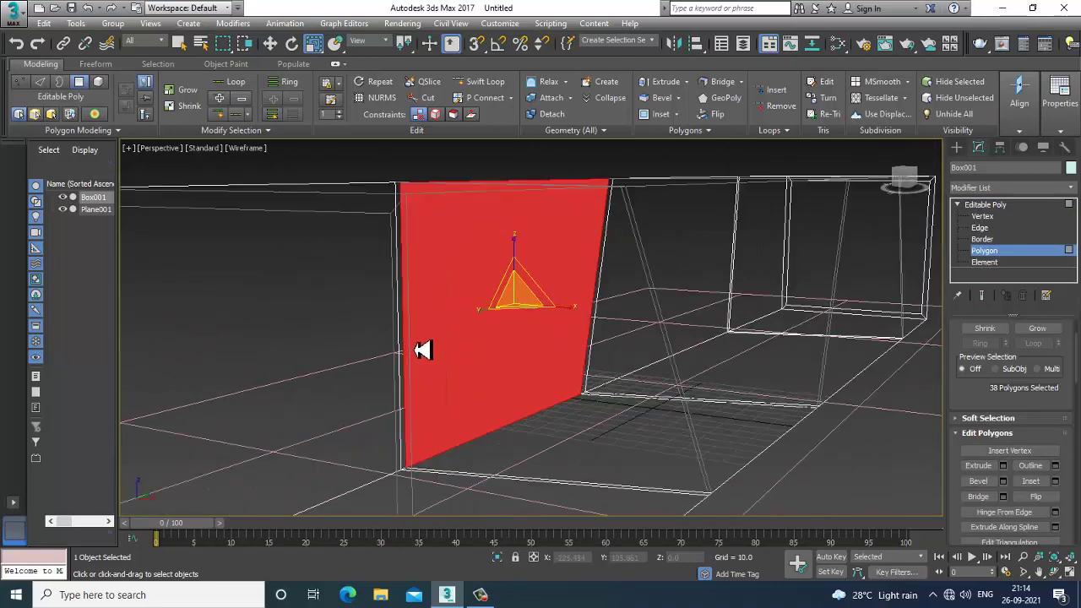
pyautogui.scroll(-10, 511, 385)
pyautogui.scroll(8, 512, 385)
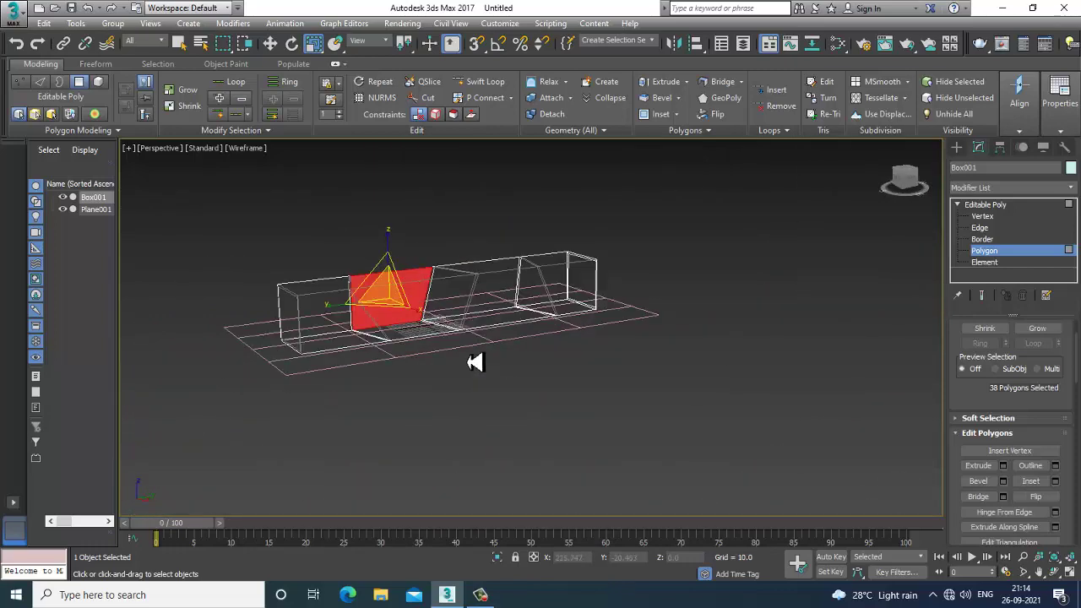
pyautogui.scroll(4, 573, 370)
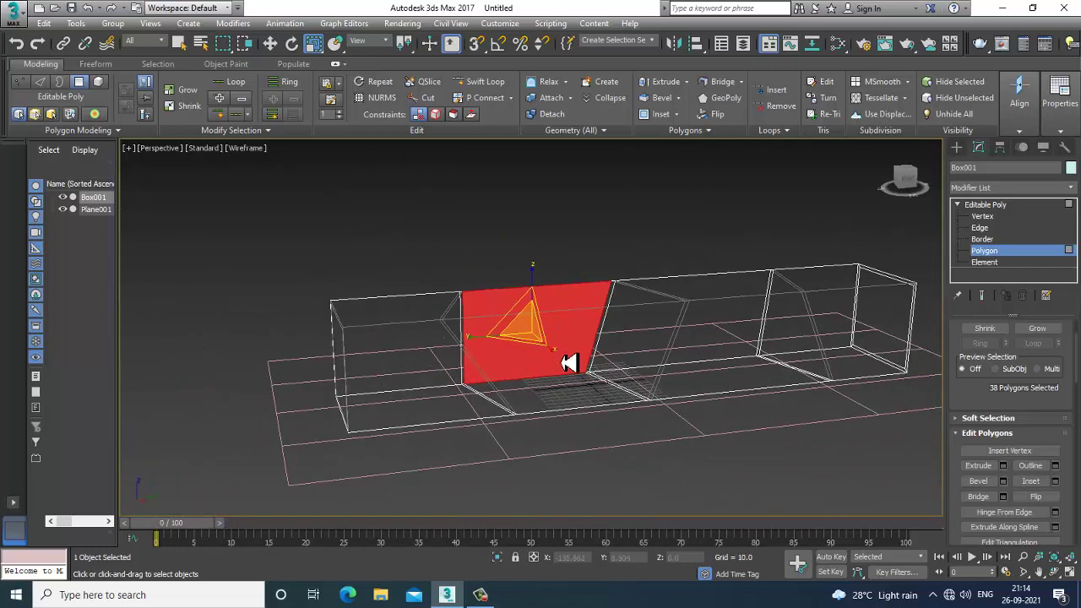
pyautogui.keyDown('alt'); pyautogui.moveTo(549, 515); pyautogui.dragTo(305, 299, button='middle'); pyautogui.keyUp('alt')
pyautogui.keyDown('alt'); pyautogui.moveTo(345, 475); pyautogui.dragTo(516, 332, button='middle'); pyautogui.keyUp('alt')
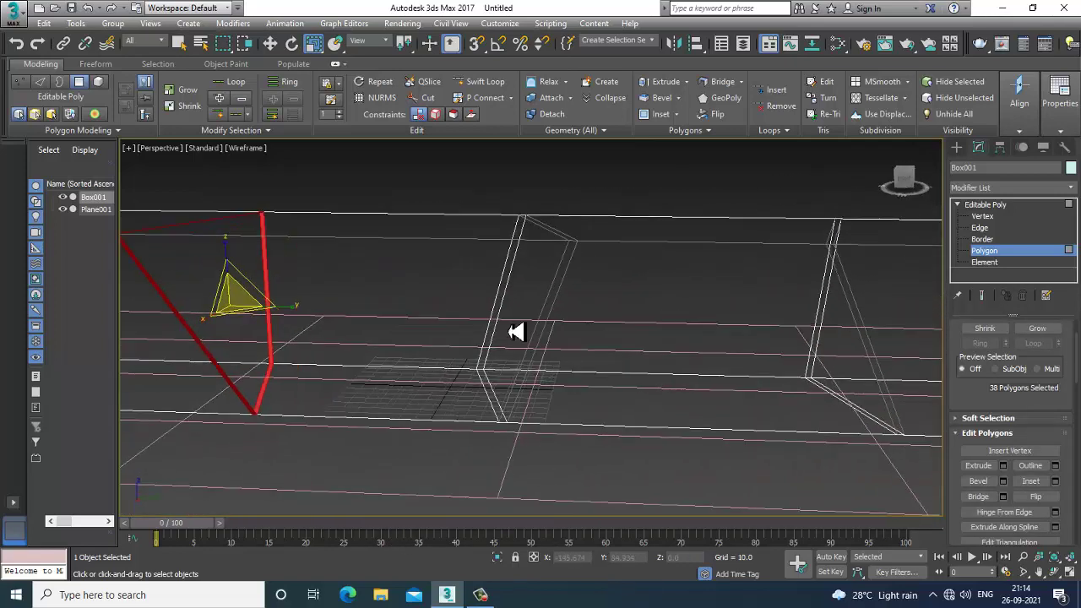
# Add the middle and far strip polygons to the selection and save it as a named selection set called light
pyautogui.moveTo(396, 190); pyautogui.dragTo(676, 520)
pyautogui.keyDown('alt'); pyautogui.moveTo(671, 202); pyautogui.dragTo(417, 214, button='middle'); pyautogui.keyUp('alt')
pyautogui.keyDown('alt'); pyautogui.moveTo(482, 314); pyautogui.dragTo(655, 340, button='middle'); pyautogui.keyUp('alt')
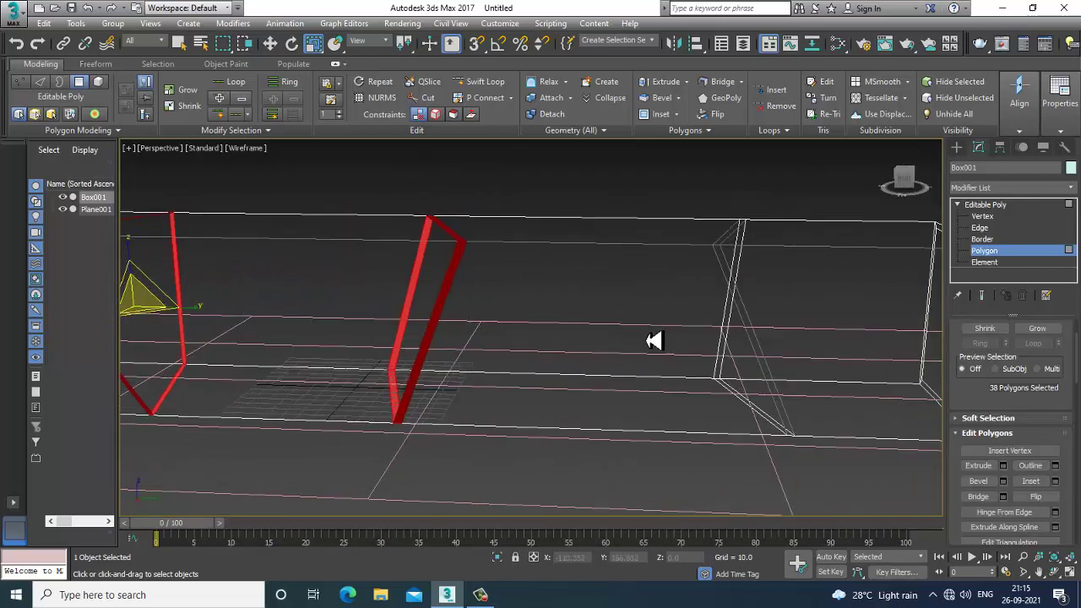
pyautogui.keyDown('ctrl'); pyautogui.moveTo(697, 233); pyautogui.dragTo(875, 462); pyautogui.keyUp('ctrl')
pyautogui.keyDown('alt'); pyautogui.moveTo(610, 445); pyautogui.dragTo(517, 338, button='middle'); pyautogui.keyUp('alt')
pyautogui.scroll(-4, 517, 338)
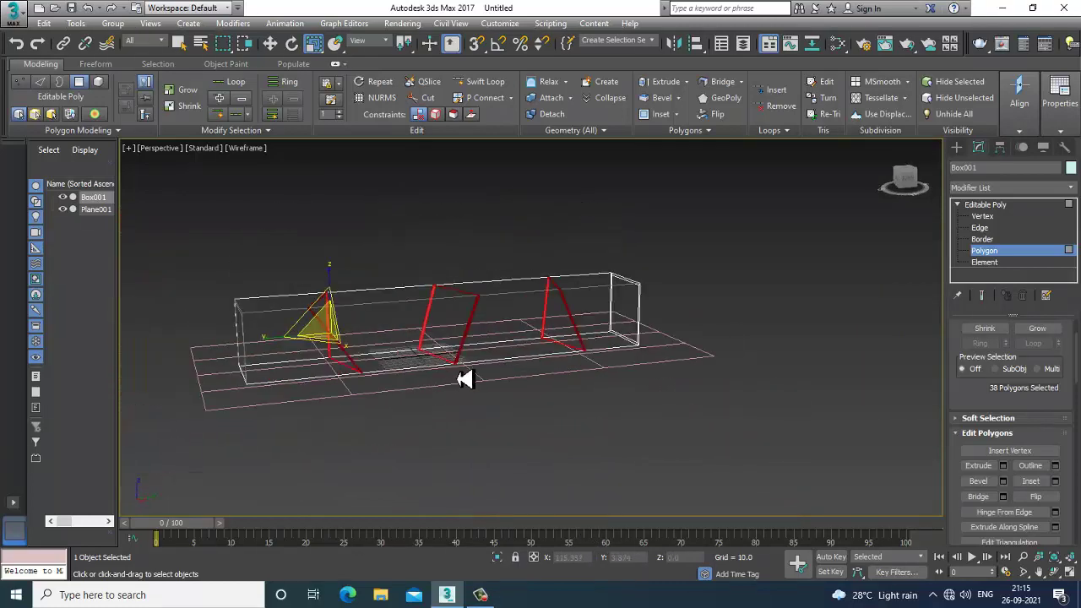
pyautogui.keyDown('alt'); pyautogui.moveTo(465, 378); pyautogui.dragTo(468, 366, button='middle'); pyautogui.keyUp('alt')
pyautogui.scroll(4, 495, 330)
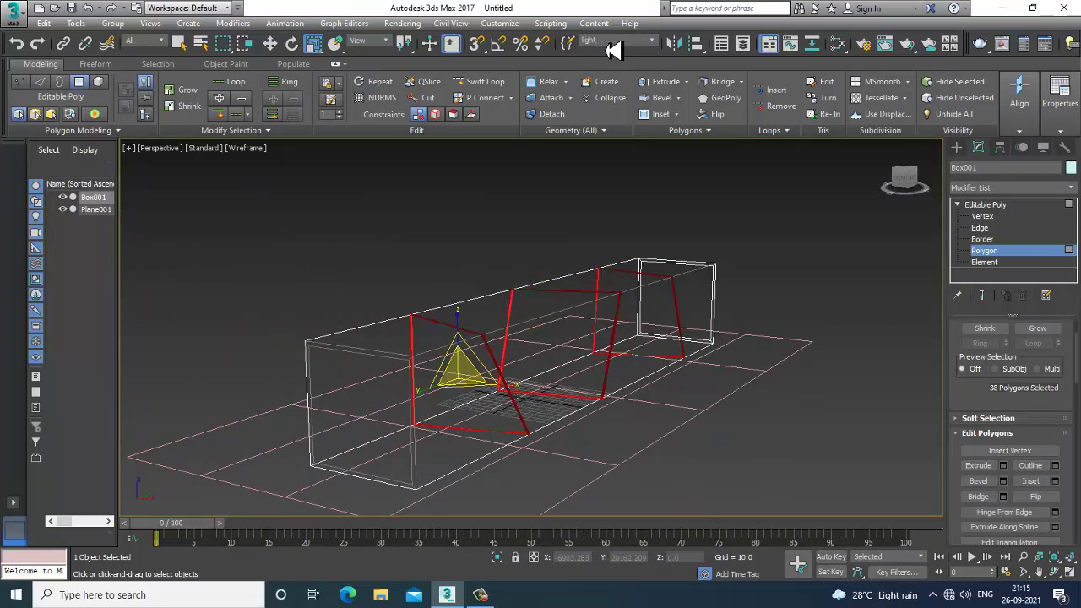
# Lengthen the box by moving the end vertices beside the first strip outward along Y to about -353.3
pyautogui.scroll(5, 532, 264)
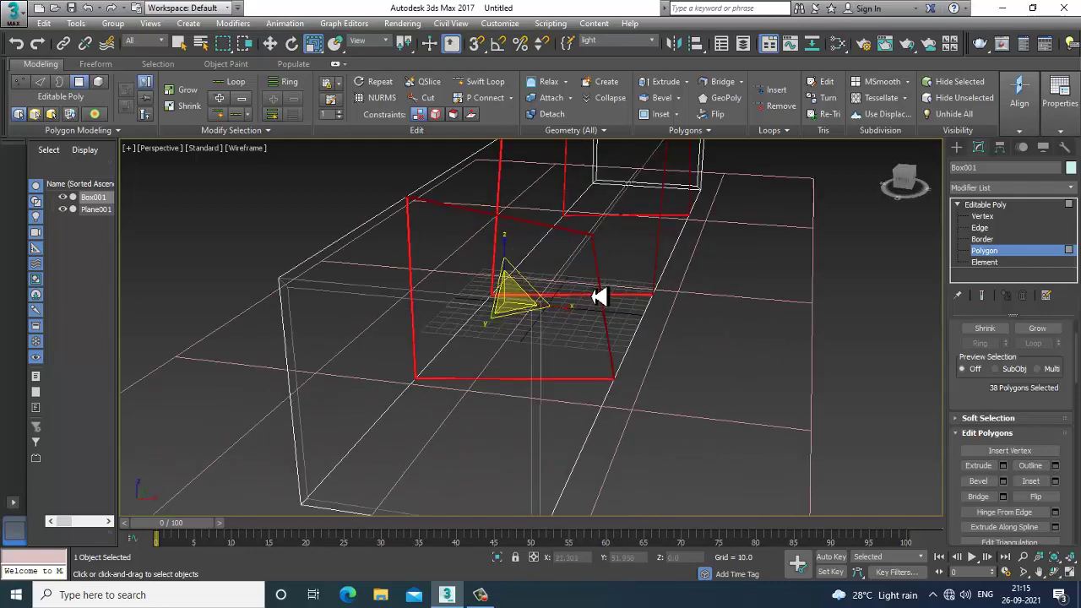
pyautogui.scroll(-6, 622, 308)
pyautogui.press('w')
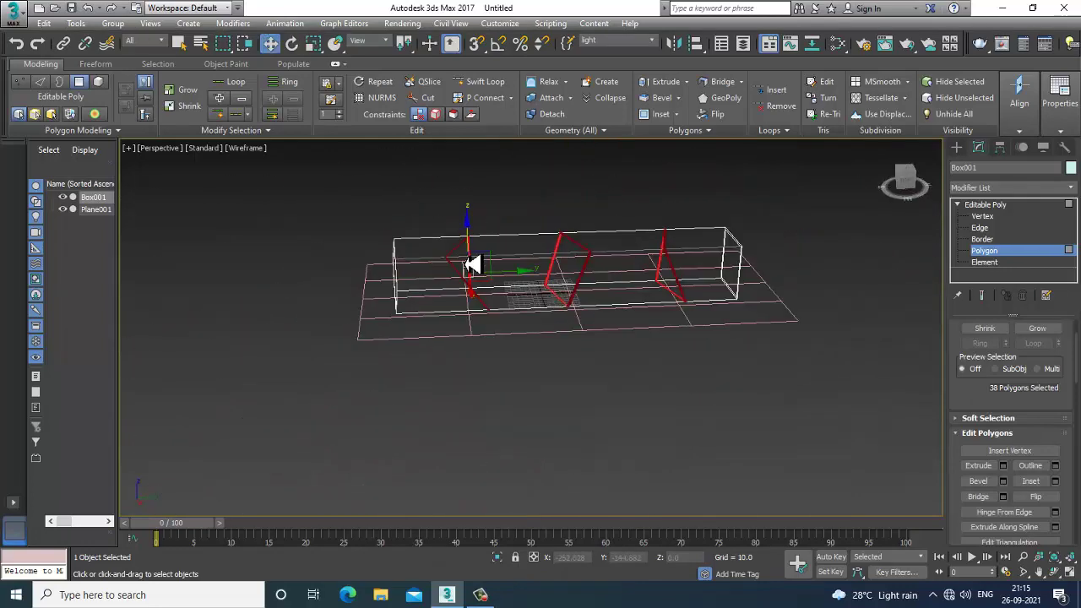
pyautogui.press('1')
pyautogui.moveTo(362, 205); pyautogui.dragTo(428, 331)
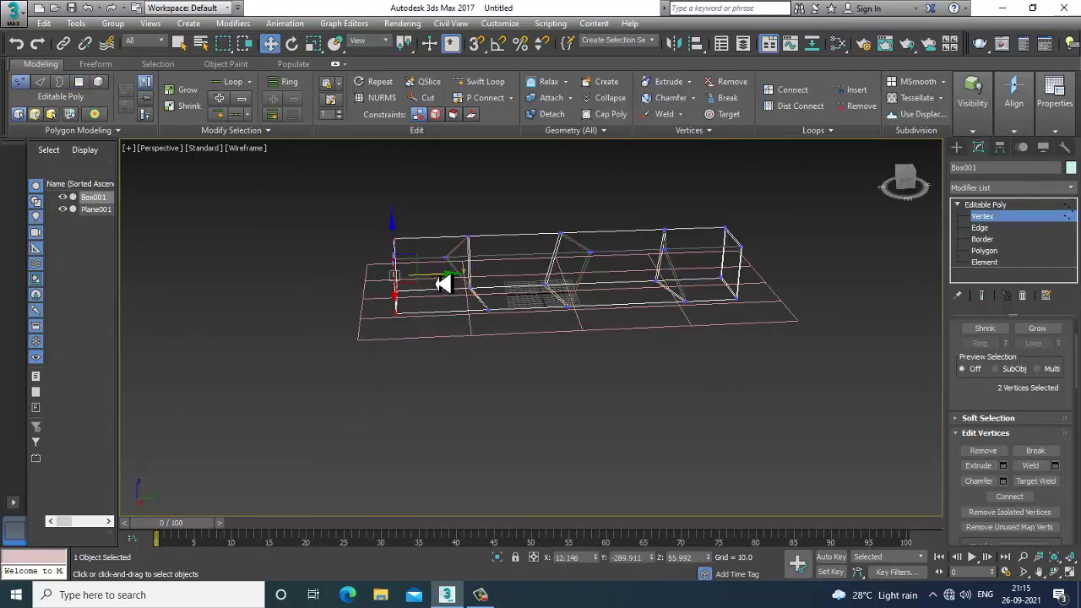
pyautogui.moveTo(443, 284); pyautogui.dragTo(409, 289)
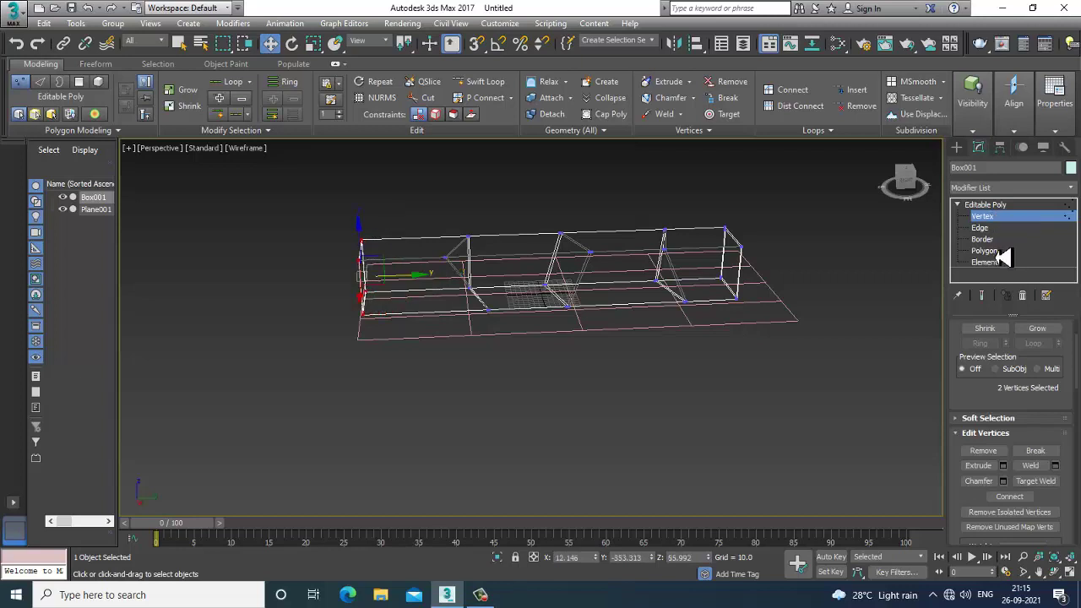
# Return to polygon level with the strips selected and create a VRayLightMtl material in the Slate Material Editor
pyautogui.click(996, 252)
pyautogui.scroll(5, 584, 283)
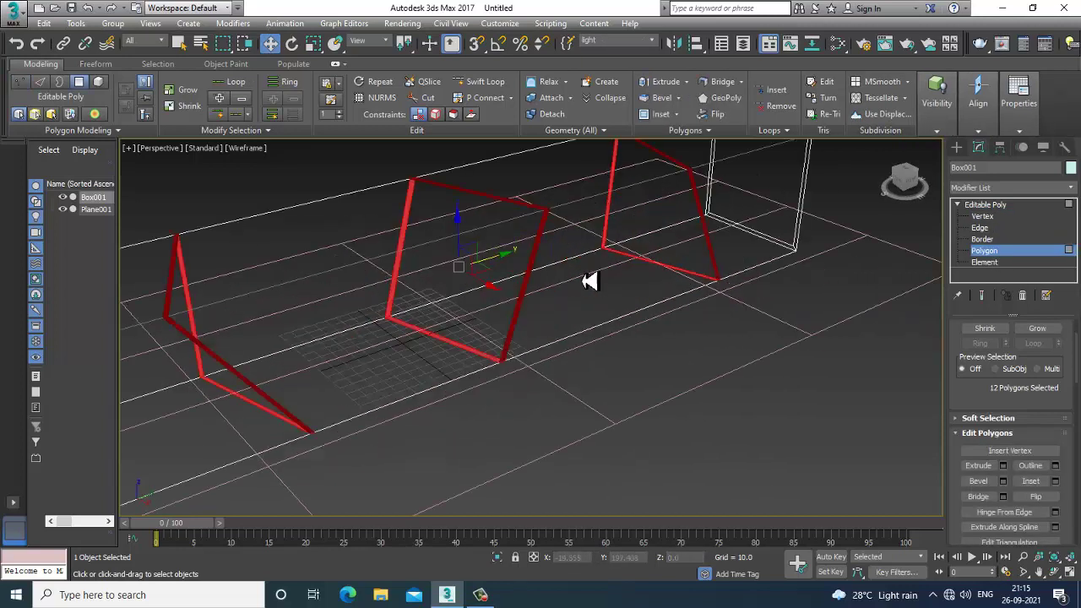
pyautogui.press('m')
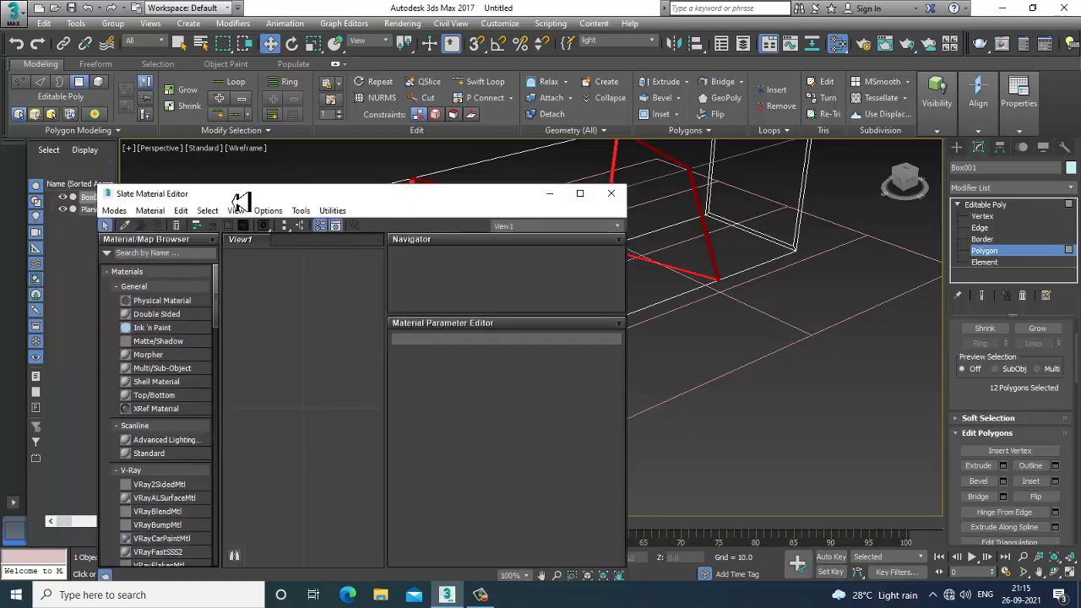
pyautogui.moveTo(241, 198); pyautogui.dragTo(265, 161)
pyautogui.scroll(-6, 251, 335)
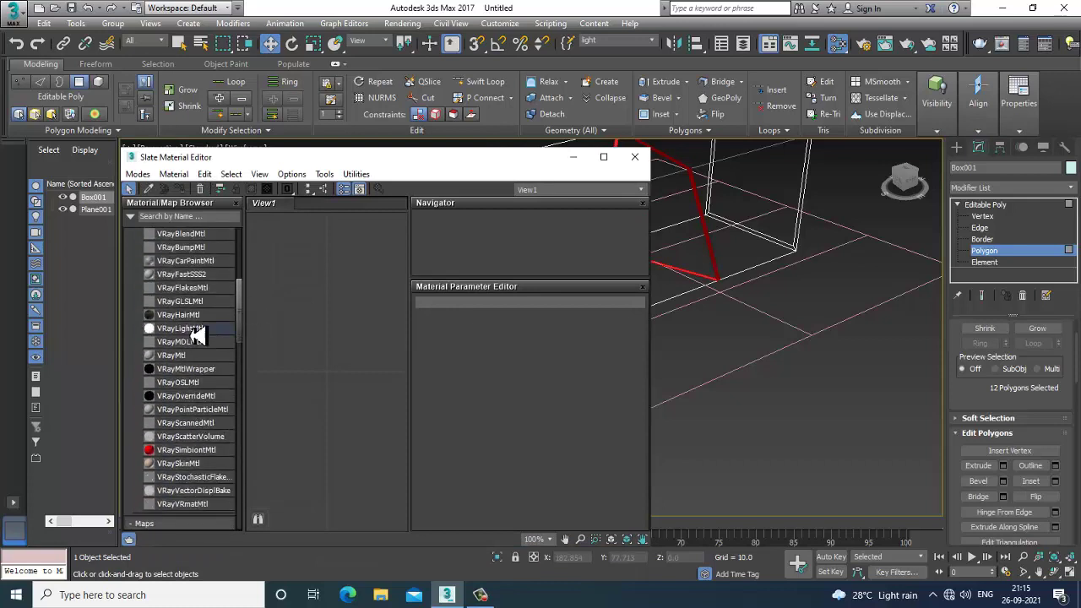
pyautogui.moveTo(197, 329); pyautogui.dragTo(314, 327)
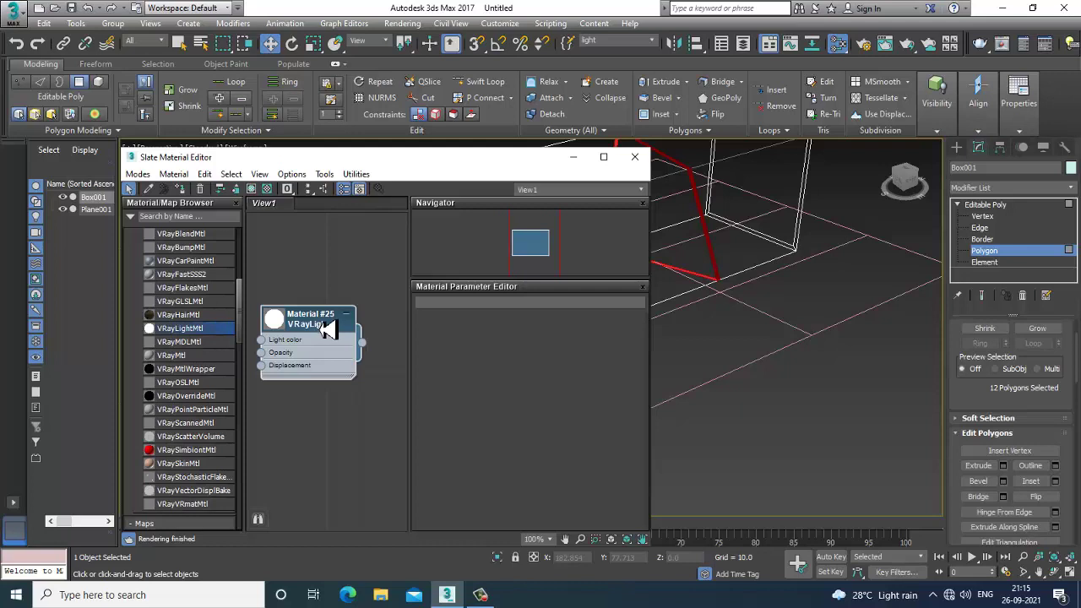
# Set the VRayLightMtl color multiplier to 22.0 and assign the material to the selected strip polygons
pyautogui.doubleClick(328, 330)
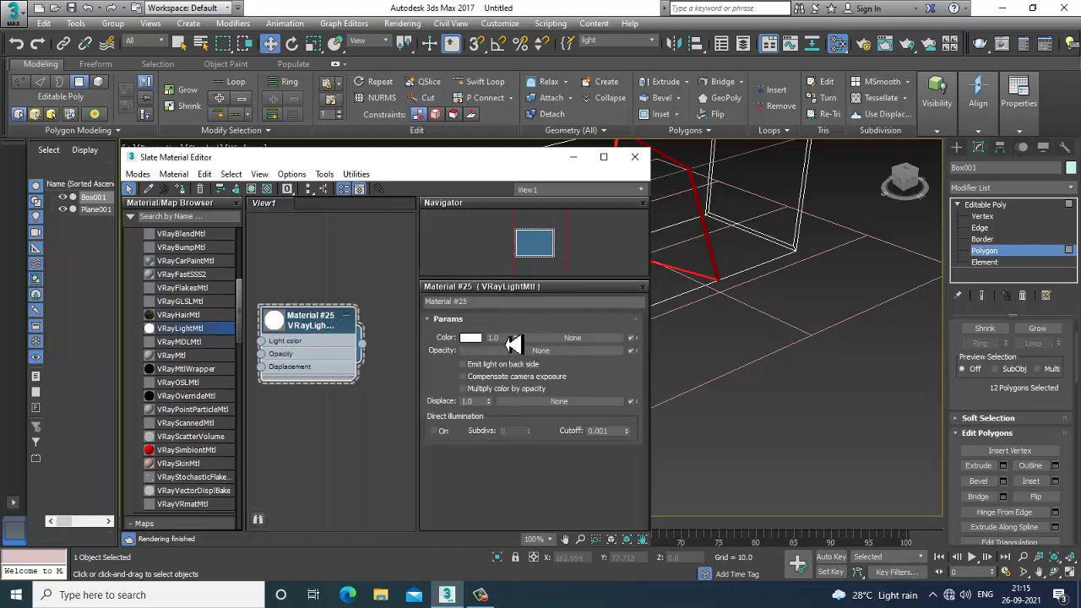
pyautogui.moveTo(505, 342); pyautogui.dragTo(481, 346)
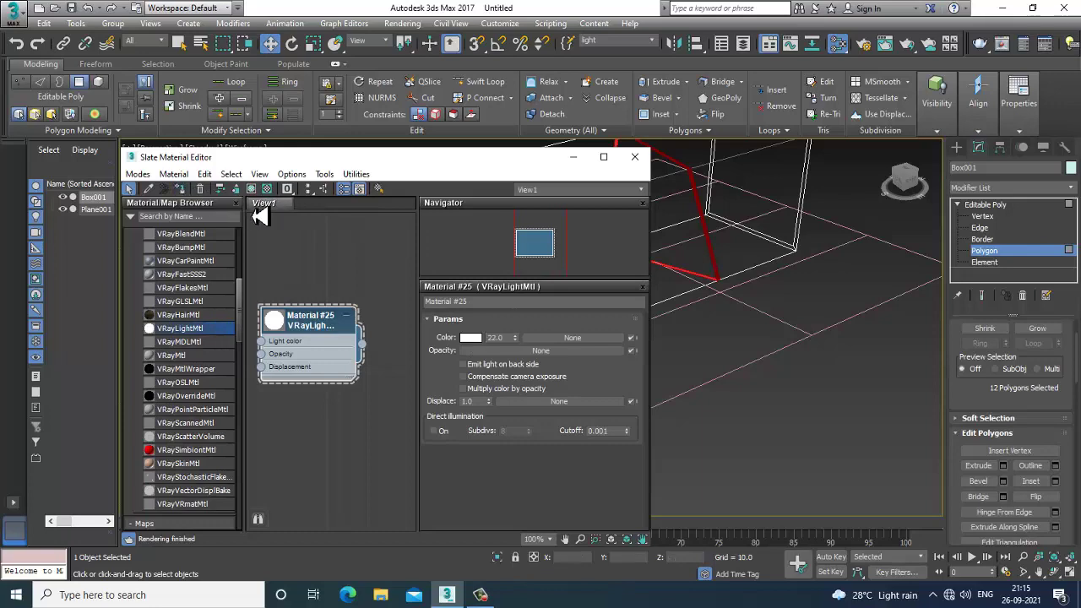
pyautogui.click(574, 159)
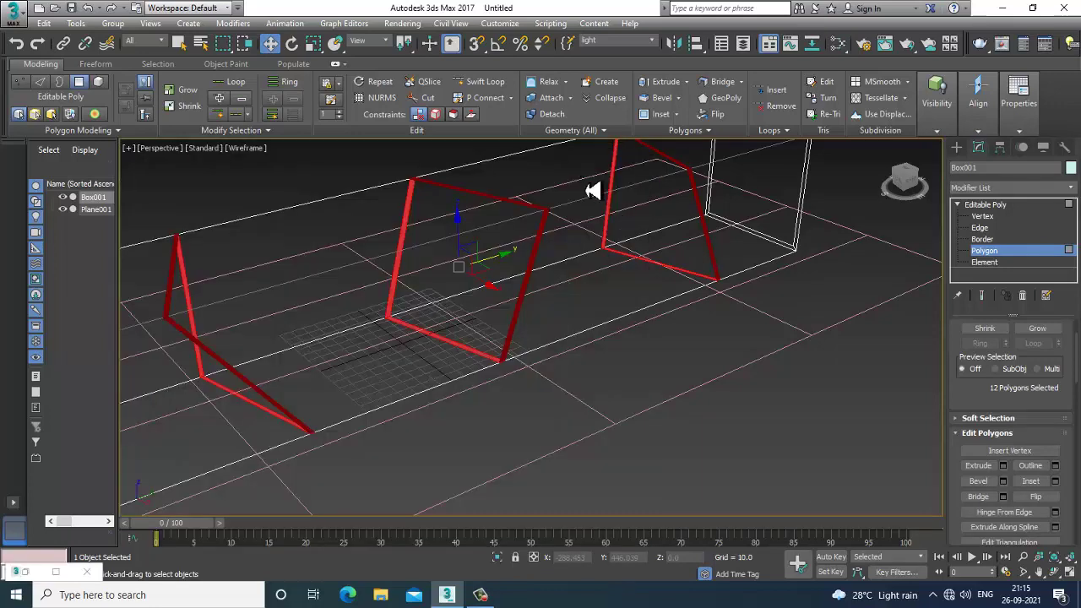
# Select the box polygons at the front end, ahead of the first slanted strip
pyautogui.scroll(-5, 753, 370)
pyautogui.scroll(5, 702, 355)
pyautogui.scroll(-3, 532, 312)
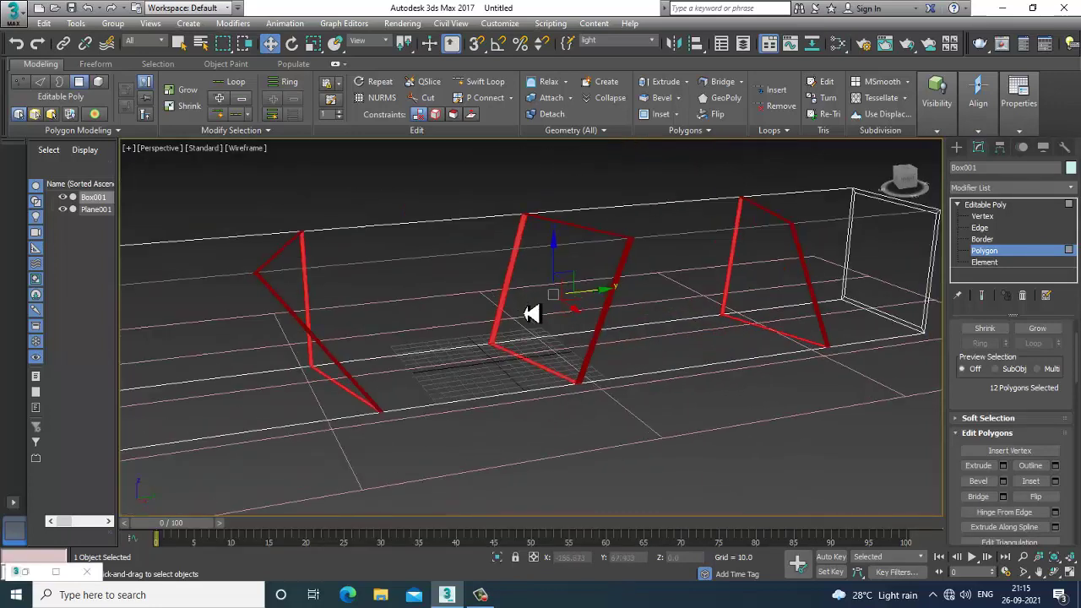
pyautogui.scroll(4, 196, 355)
pyautogui.press('F3')
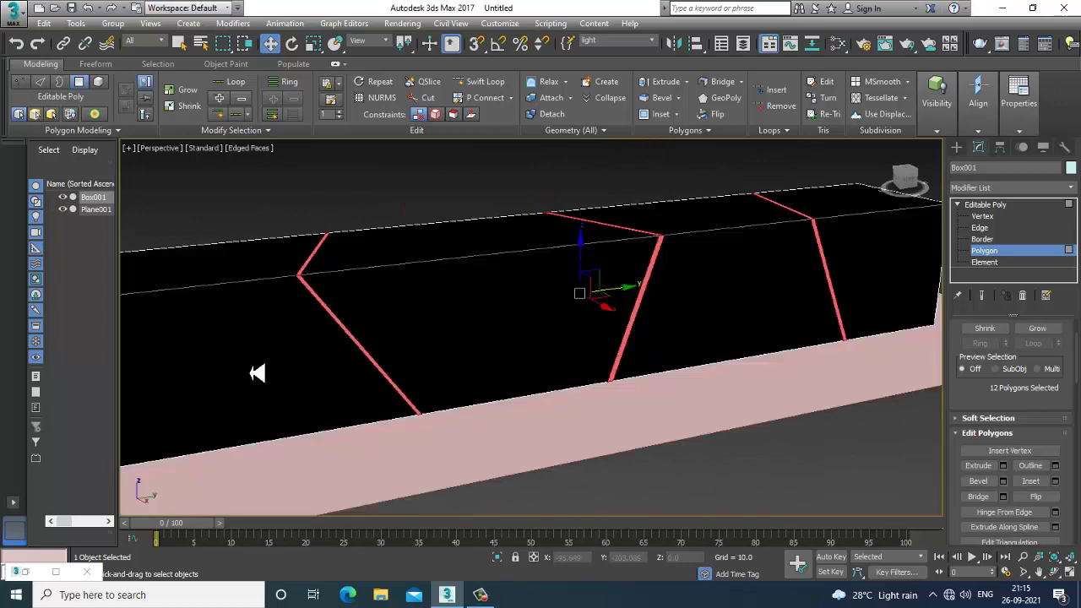
pyautogui.press('F3')
pyautogui.scroll(-5, 262, 372)
pyautogui.moveTo(180, 226); pyautogui.dragTo(295, 395)
pyautogui.keyDown('alt'); pyautogui.moveTo(294, 395); pyautogui.dragTo(318, 352, button='middle'); pyautogui.keyUp('alt')
pyautogui.moveTo(203, 266); pyautogui.dragTo(298, 327)
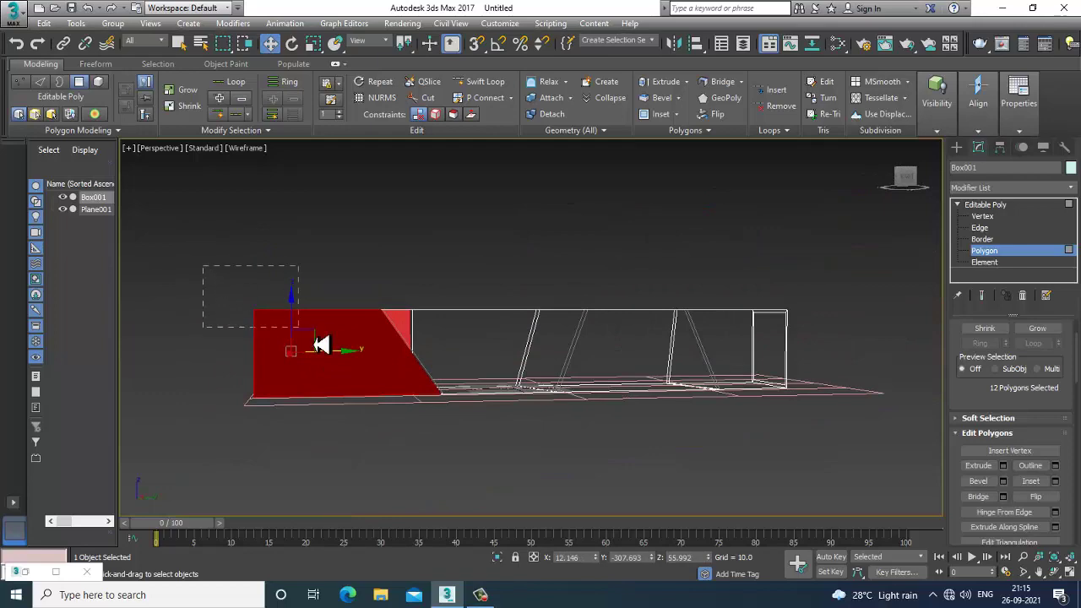
# Add the remaining box sections between and beyond the slanted strips to the polygon selection, leaving the strips out
pyautogui.keyDown('alt'); pyautogui.moveTo(366, 362); pyautogui.dragTo(459, 361, button='middle'); pyautogui.keyUp('alt')
pyautogui.keyDown('ctrl'); pyautogui.moveTo(468, 246); pyautogui.dragTo(500, 406); pyautogui.keyUp('ctrl')
pyautogui.moveTo(604, 363); pyautogui.dragTo(446, 360, button='middle')
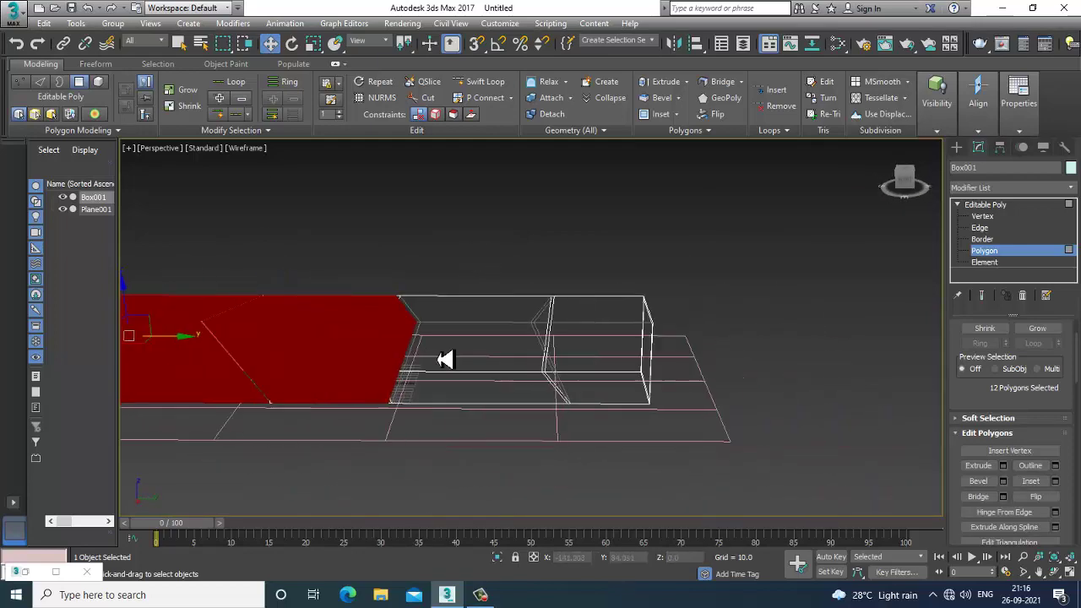
pyautogui.keyDown('ctrl'); pyautogui.moveTo(464, 269); pyautogui.dragTo(500, 377); pyautogui.keyUp('ctrl')
pyautogui.keyDown('ctrl'); pyautogui.moveTo(610, 274); pyautogui.dragTo(623, 374); pyautogui.keyUp('ctrl')
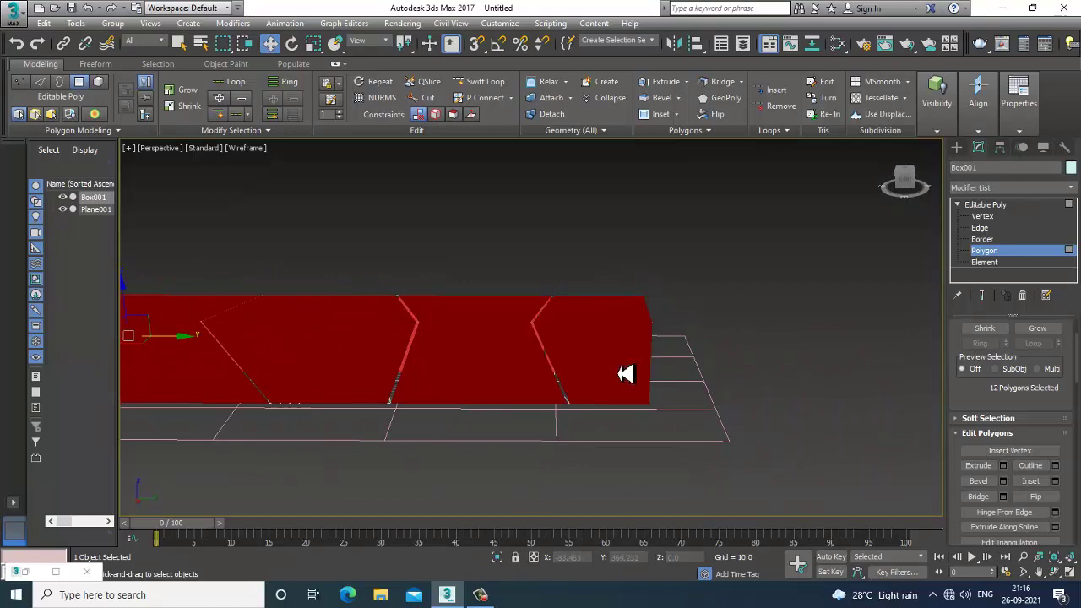
# Create a VRayMtl material in the Slate Material Editor and open its parameters
pyautogui.keyDown('alt'); pyautogui.moveTo(622, 374); pyautogui.dragTo(722, 317, button='middle'); pyautogui.keyUp('alt')
pyautogui.keyDown('alt'); pyautogui.moveTo(671, 507); pyautogui.dragTo(520, 298, button='middle'); pyautogui.keyUp('alt')
pyautogui.moveTo(575, 404)
pyautogui.keyDown('alt'); pyautogui.mouseDown(button='middle')
pyautogui.moveTo(621, 389)
pyautogui.moveTo(585, 473)
pyautogui.moveTo(581, 429)
pyautogui.moveTo(603, 461)
pyautogui.moveTo(550, 406)
pyautogui.moveTo(573, 333)
pyautogui.mouseUp(button='middle'); pyautogui.keyUp('alt')
pyautogui.press('F3')
pyautogui.press('m')
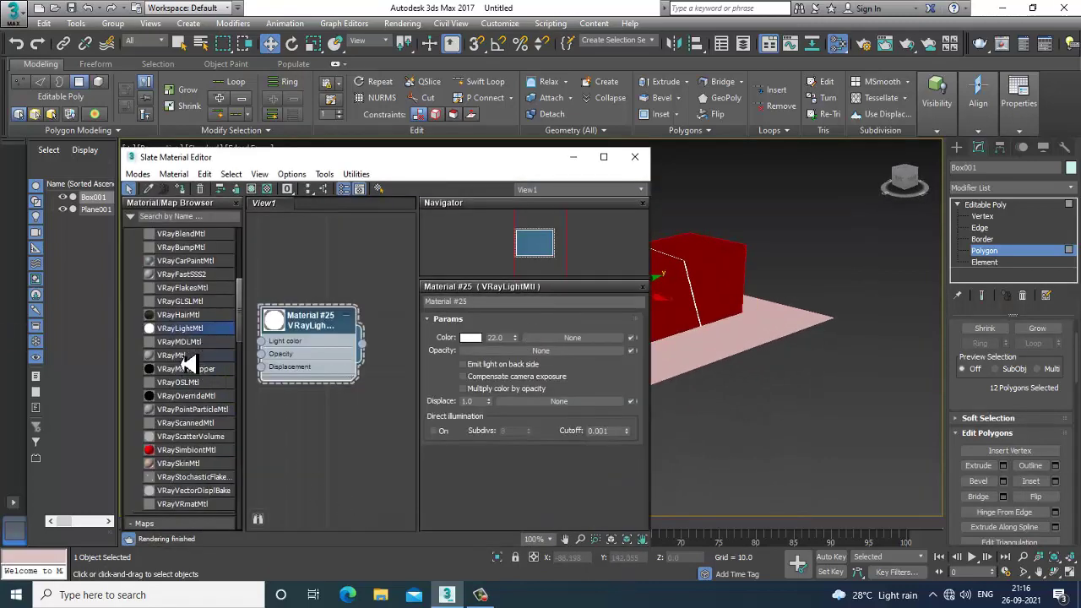
pyautogui.moveTo(186, 365); pyautogui.dragTo(364, 465)
pyautogui.doubleClick(326, 452)
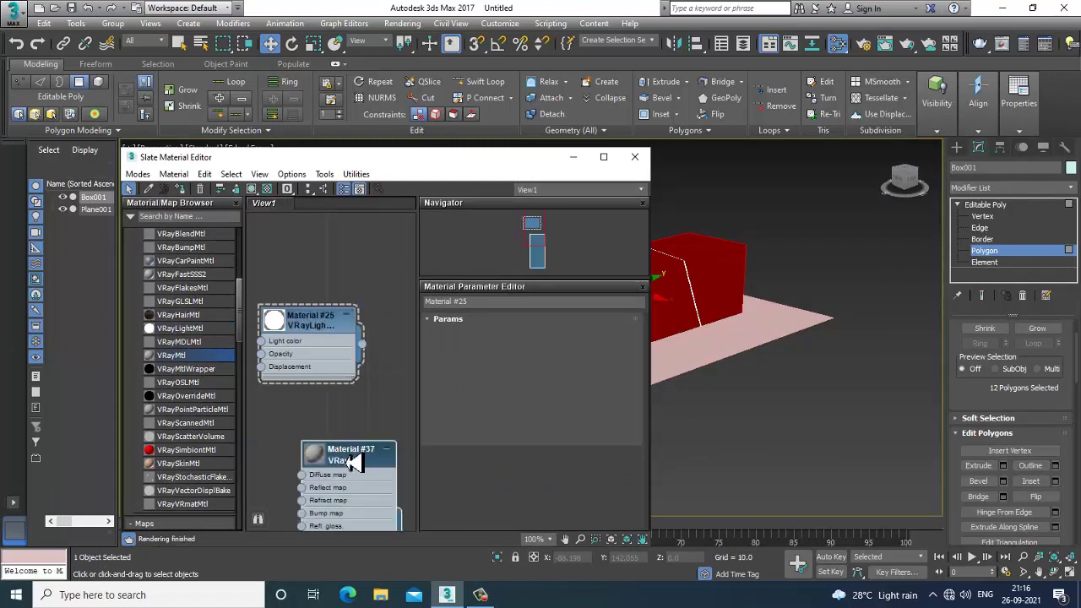
# Give the VRayMtl a light blue diffuse color, assign it to the selected box polygons and show it shaded in the viewport
pyautogui.click(497, 336)
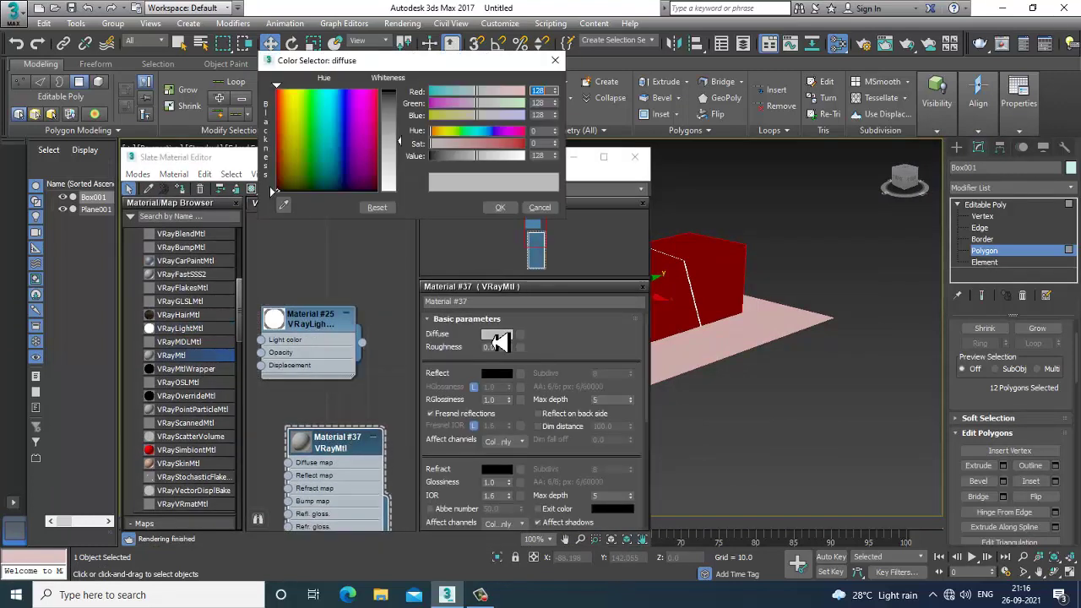
pyautogui.click(335, 122)
pyautogui.moveTo(399, 142)
pyautogui.mouseDown()
pyautogui.moveTo(397, 116)
pyautogui.moveTo(402, 145)
pyautogui.mouseUp()
pyautogui.click(500, 207)
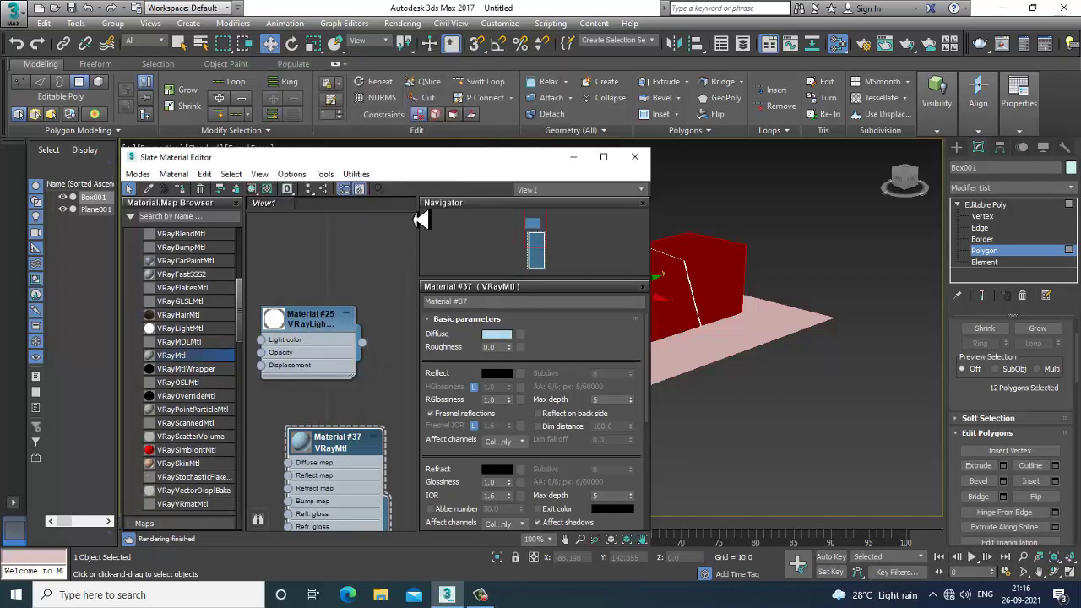
pyautogui.click(181, 190)
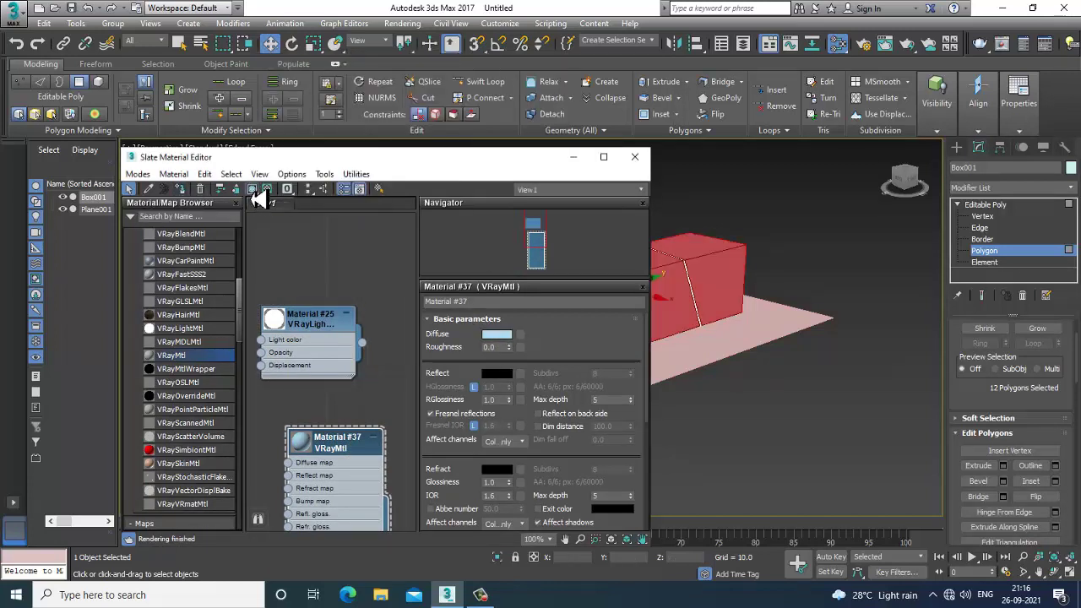
pyautogui.click(252, 191)
# Set the light blue material's reflection color to gray with a value of 87
pyautogui.click(498, 373)
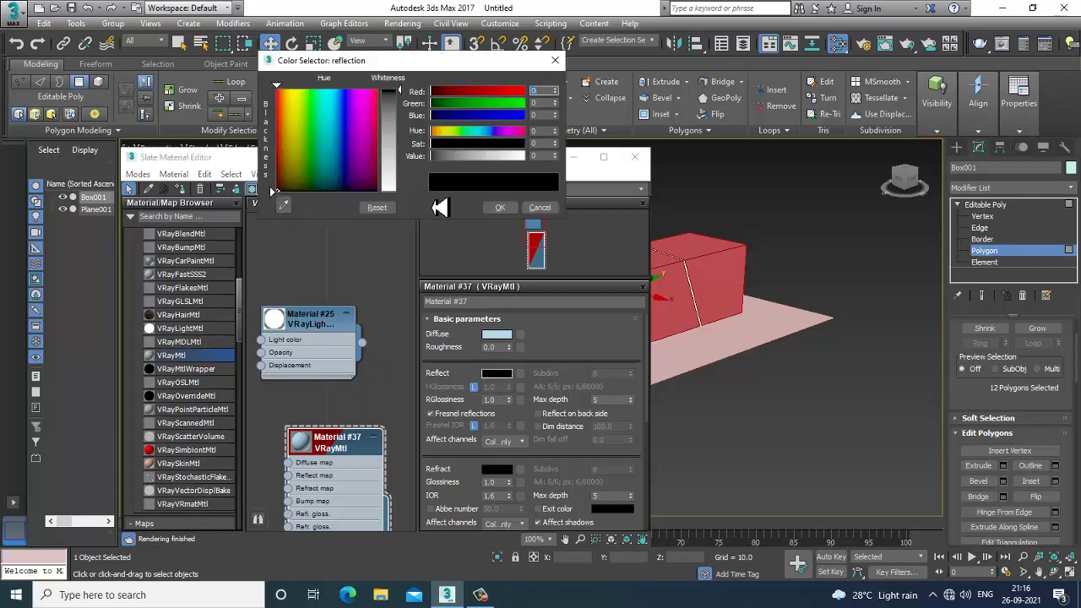
pyautogui.moveTo(408, 101); pyautogui.dragTo(412, 135)
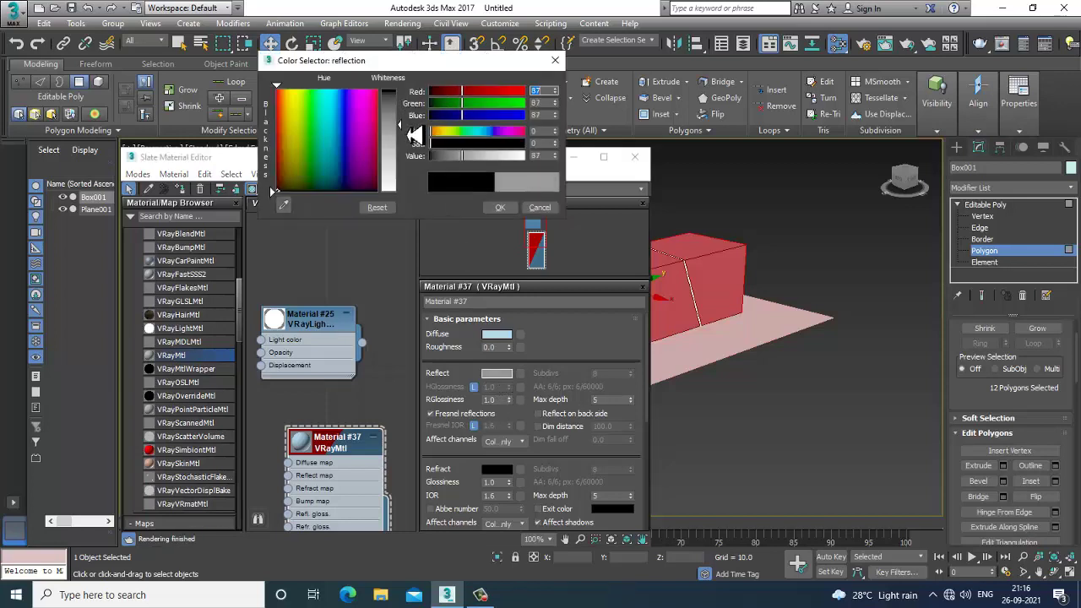
pyautogui.click(500, 207)
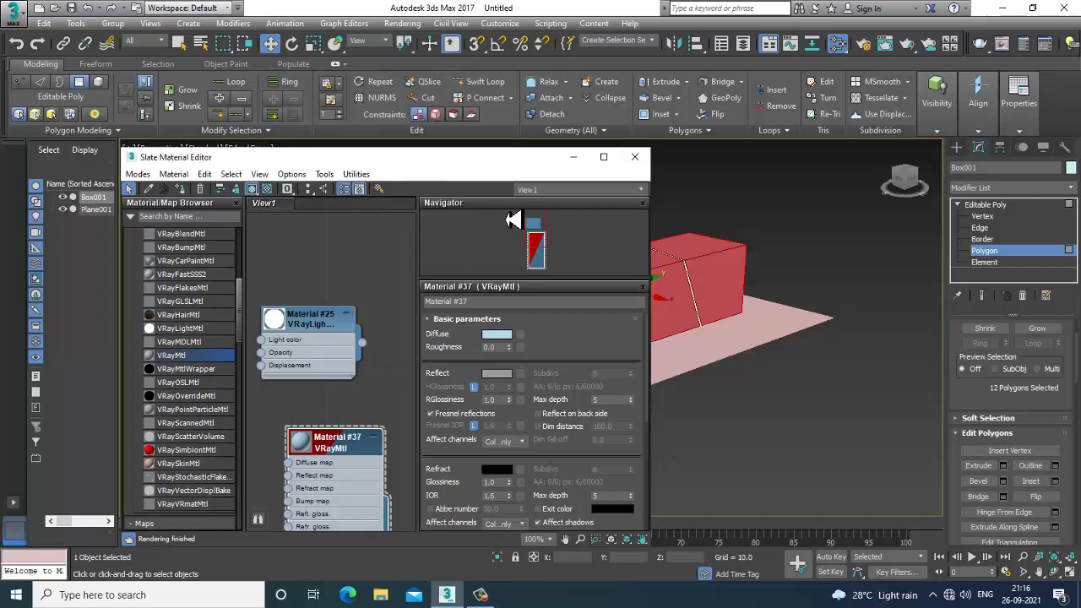
# Clear the current selection and select the floor polygons between the strips on the underside of the box
pyautogui.click(755, 219)
pyautogui.press('F3')
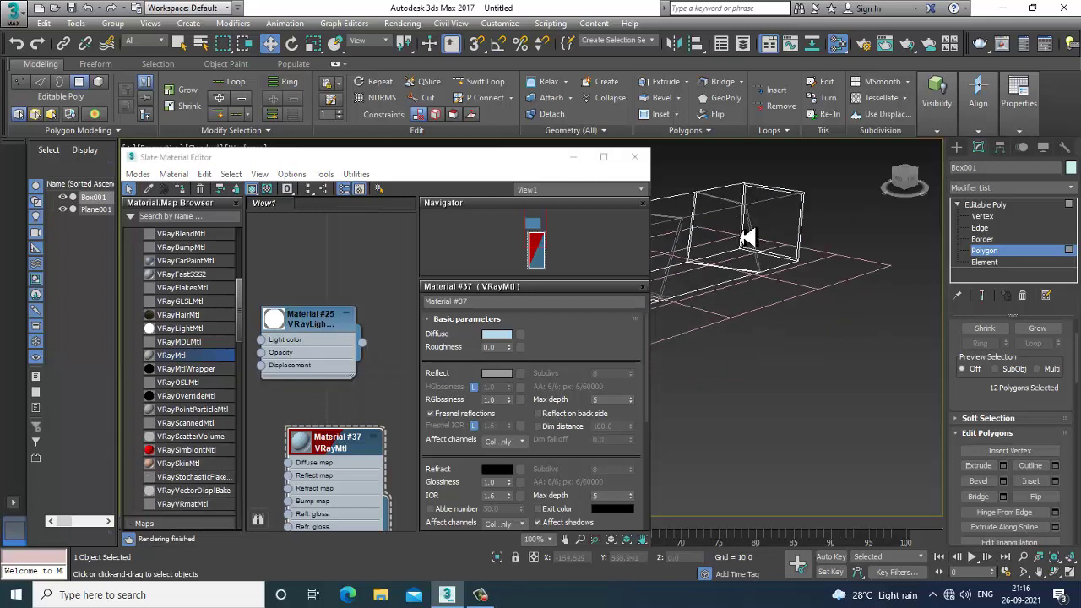
pyautogui.click(573, 157)
pyautogui.press('F3')
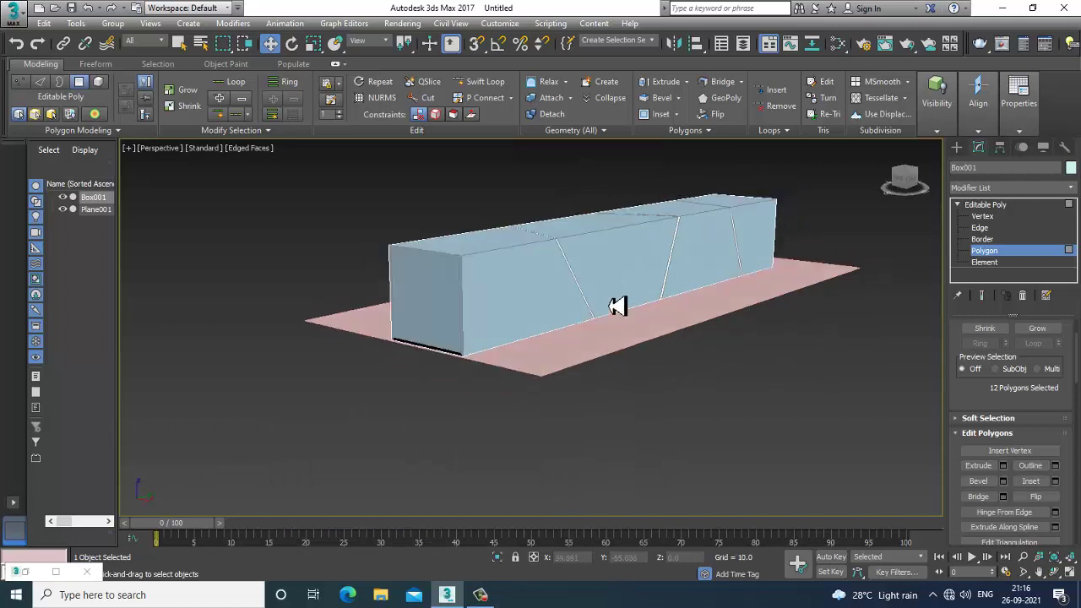
pyautogui.keyDown('alt'); pyautogui.moveTo(616, 304); pyautogui.dragTo(585, 287, button='middle'); pyautogui.keyUp('alt')
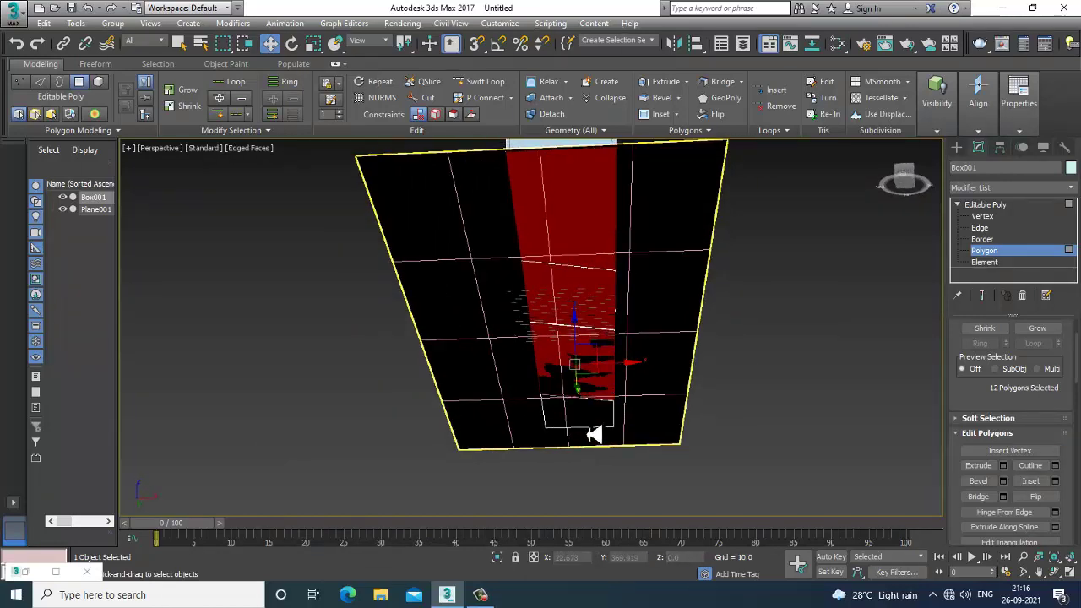
pyautogui.keyDown('alt'); pyautogui.moveTo(629, 358); pyautogui.dragTo(578, 267, button='middle'); pyautogui.keyUp('alt')
pyautogui.scroll(3, 565, 266)
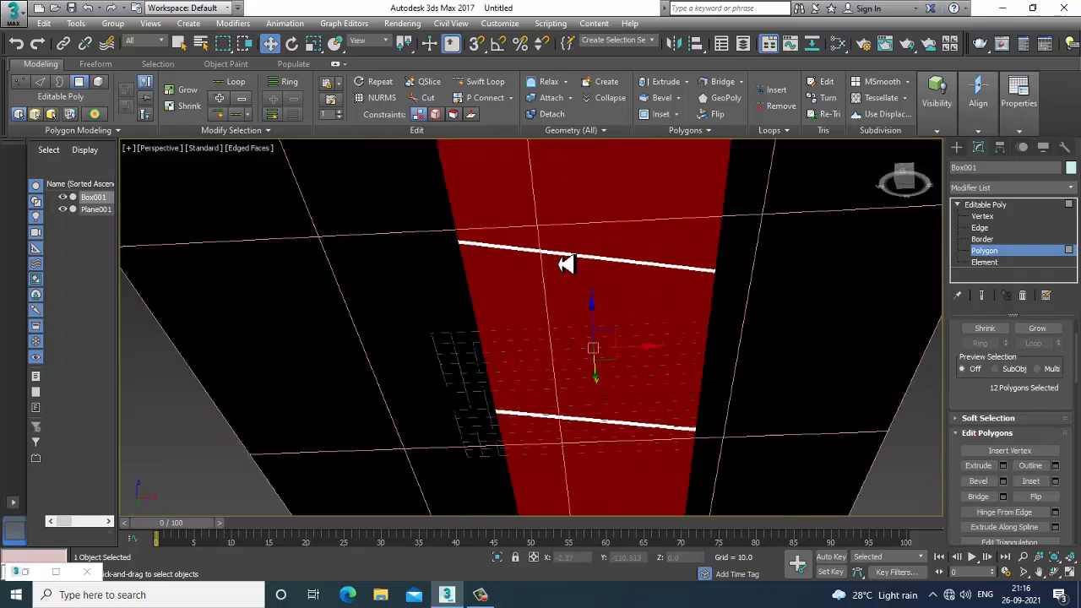
pyautogui.keyDown('alt'); pyautogui.moveTo(582, 432); pyautogui.dragTo(606, 301, button='middle'); pyautogui.keyUp('alt')
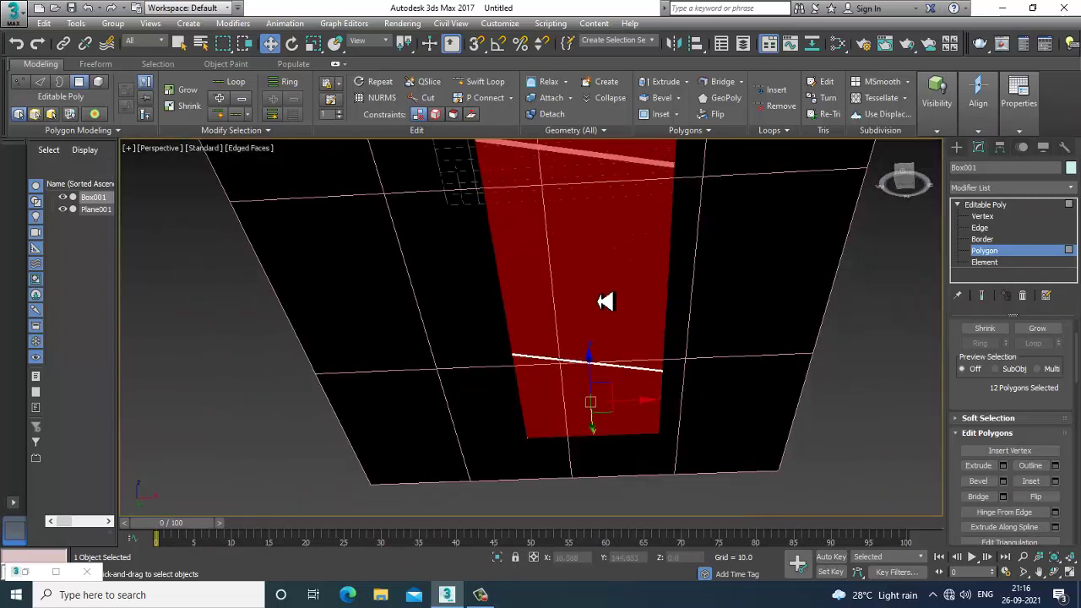
pyautogui.keyDown('alt'); pyautogui.moveTo(575, 372); pyautogui.dragTo(593, 341, button='middle'); pyautogui.keyUp('alt')
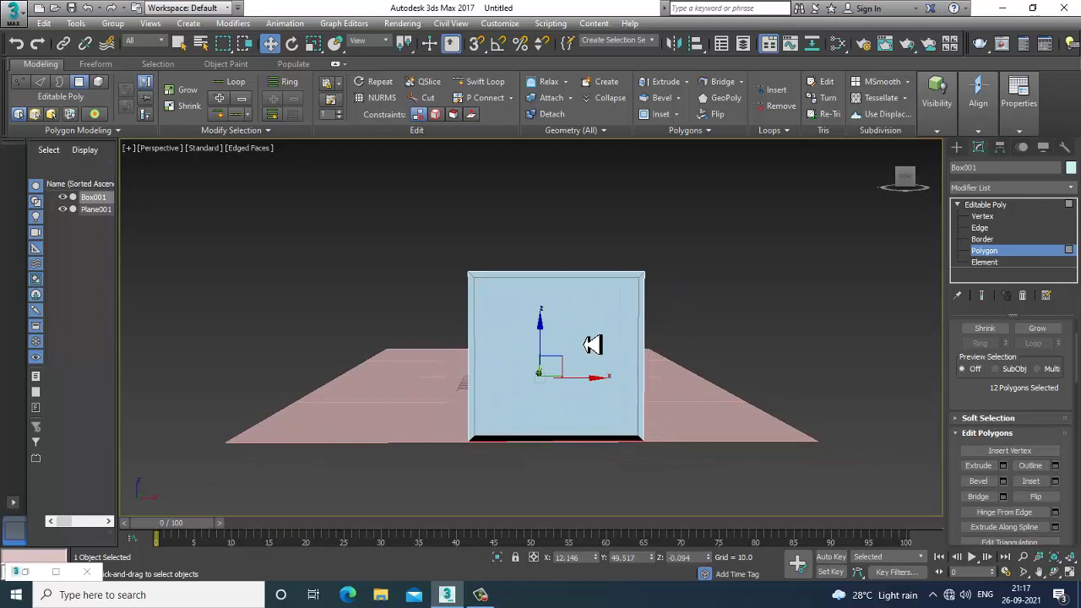
# Create a second VRayMtl with a dark navy diffuse color, assign it to the floor polygons and show it shaded in the viewport
pyautogui.press('m')
pyautogui.scroll(5, 391, 429)
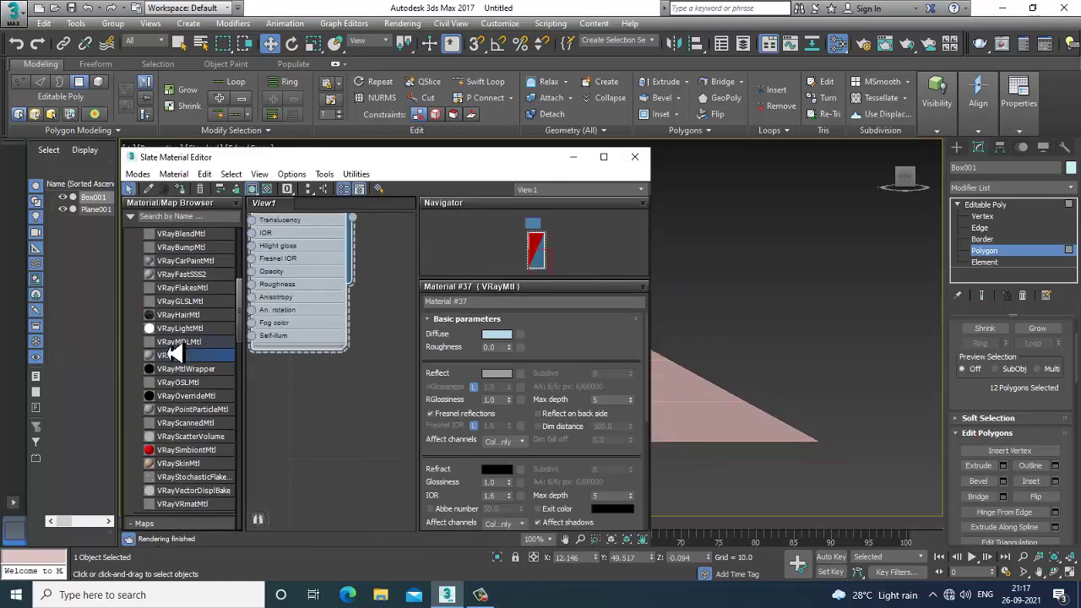
pyautogui.moveTo(177, 363); pyautogui.dragTo(332, 415)
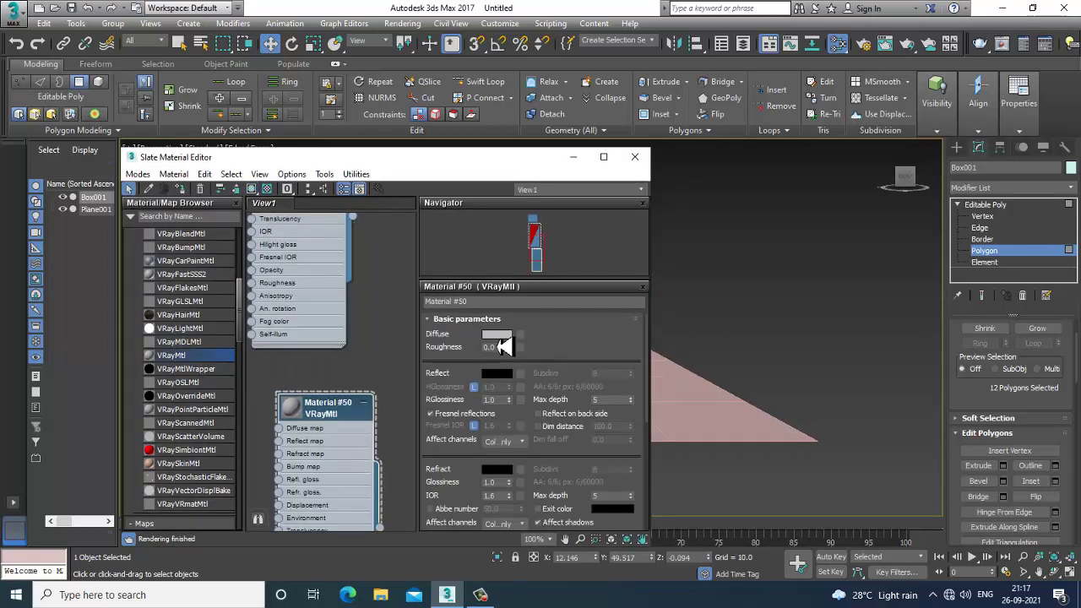
pyautogui.click(498, 334)
pyautogui.moveTo(340, 150); pyautogui.dragTo(344, 185)
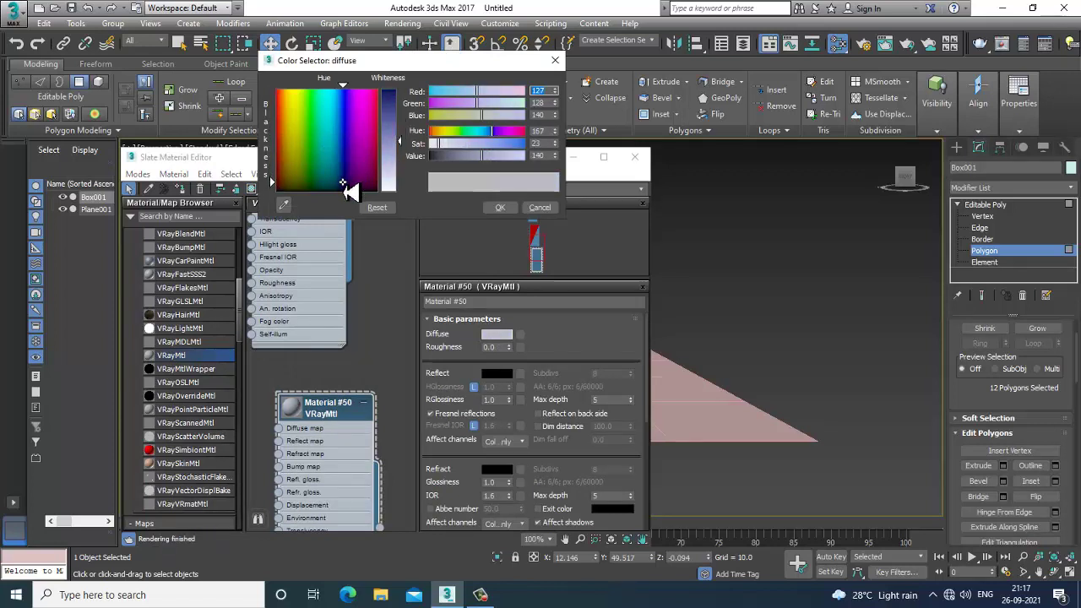
pyautogui.moveTo(397, 133); pyautogui.dragTo(391, 101)
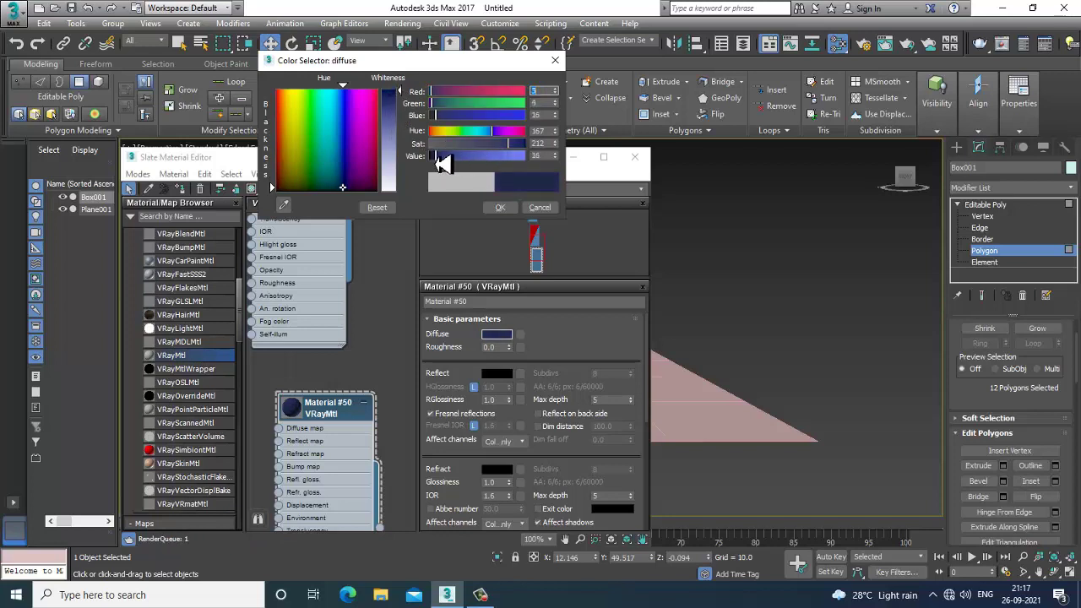
pyautogui.click(500, 207)
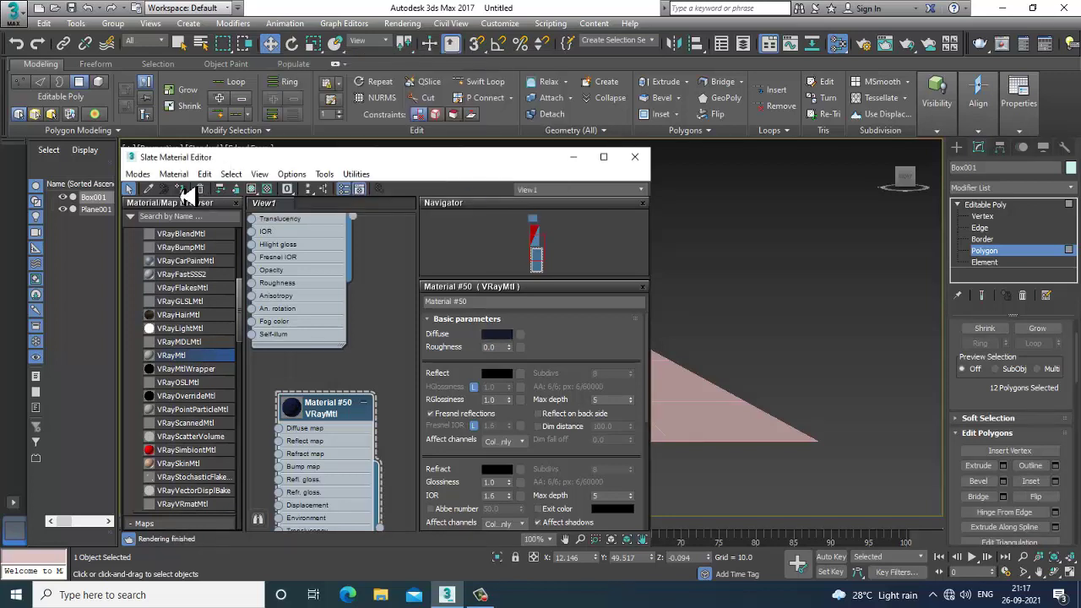
pyautogui.click(252, 189)
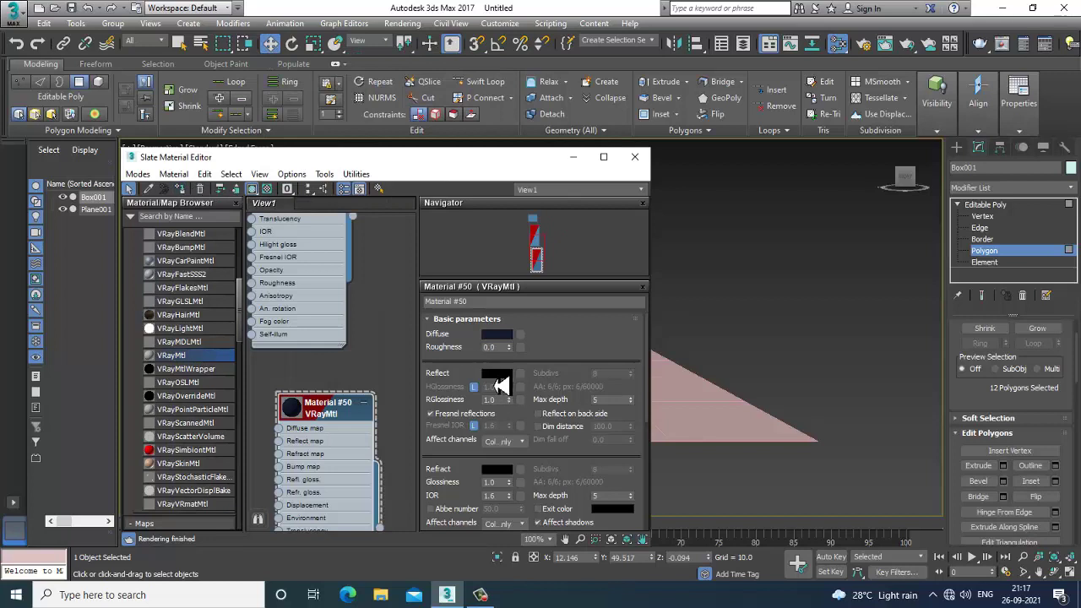
# Set the dark navy floor material's reflection color to gray with a value of 96 and put the material editor away
pyautogui.click(497, 374)
pyautogui.moveTo(395, 112); pyautogui.dragTo(409, 132)
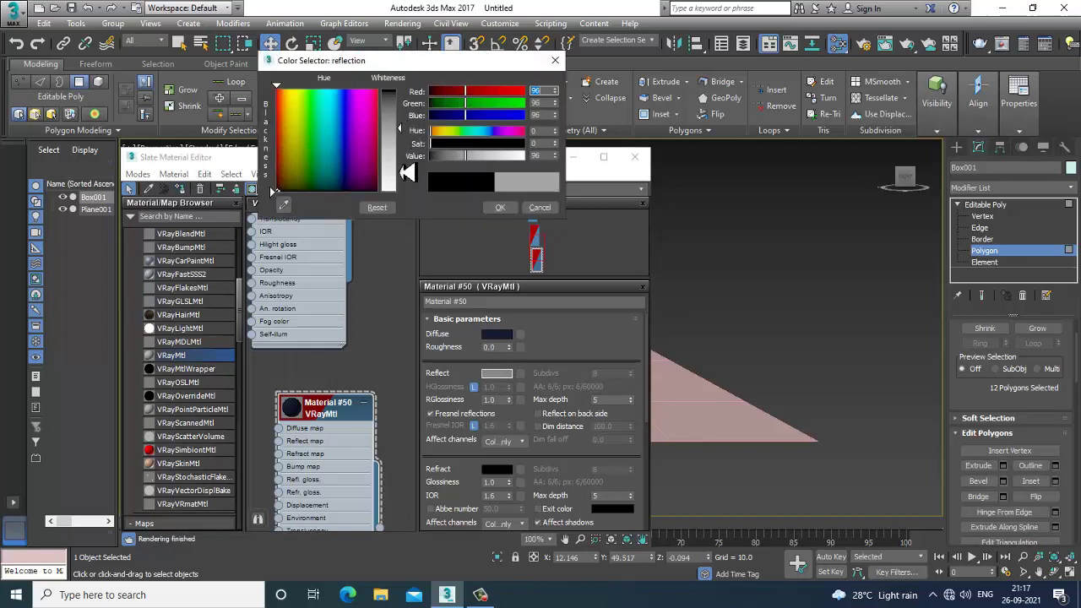
pyautogui.click(500, 207)
pyautogui.click(573, 157)
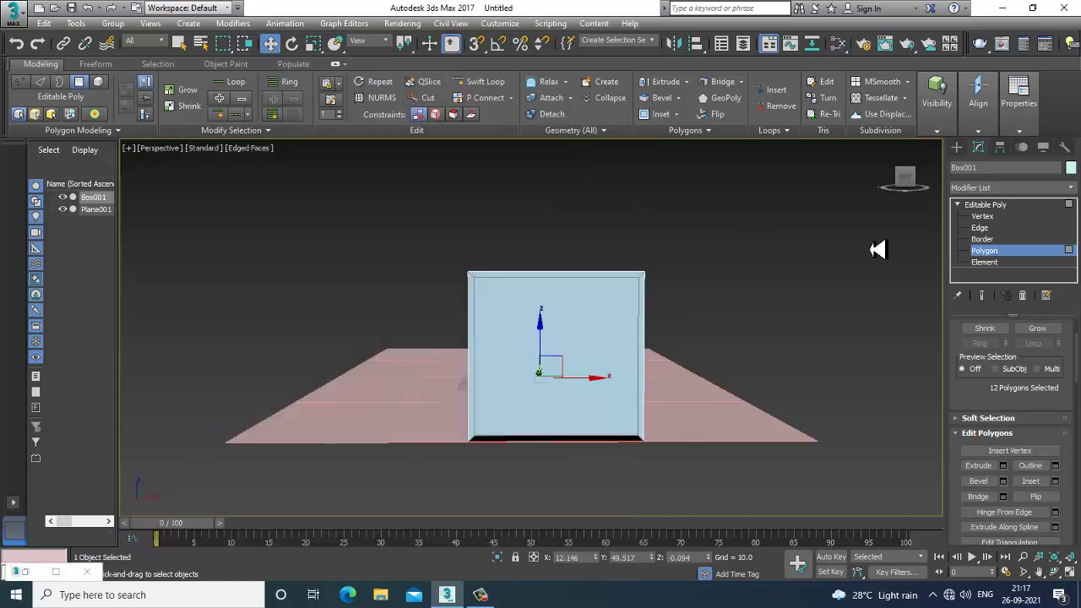
# Return the box to object level and examine the tunnel interior with its wall, floor and strip materials
pyautogui.scroll(6, 668, 282)
pyautogui.scroll(-2, 555, 271)
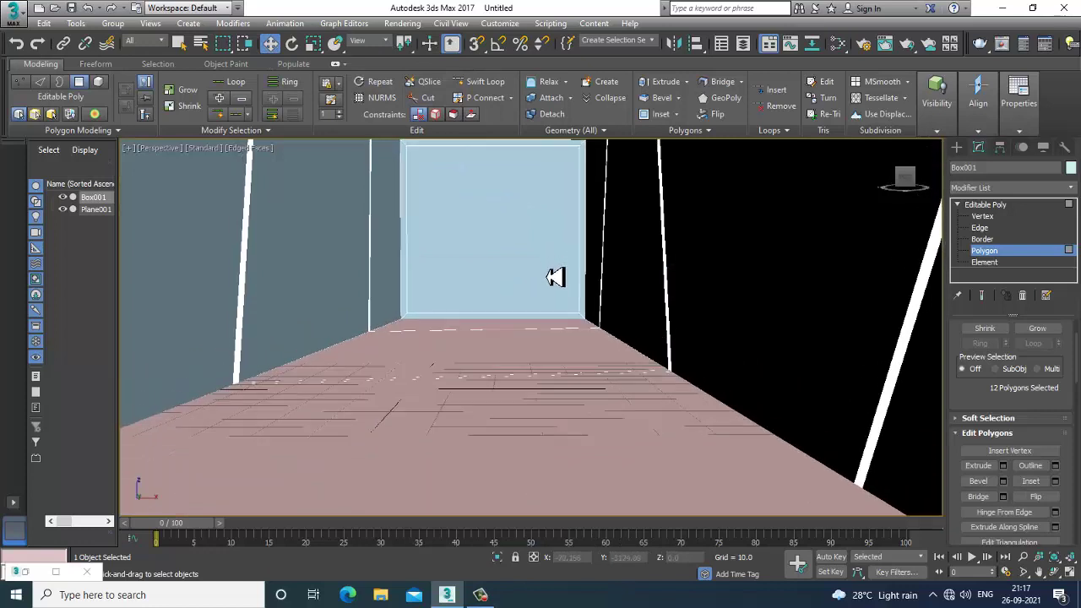
pyautogui.scroll(4, 730, 351)
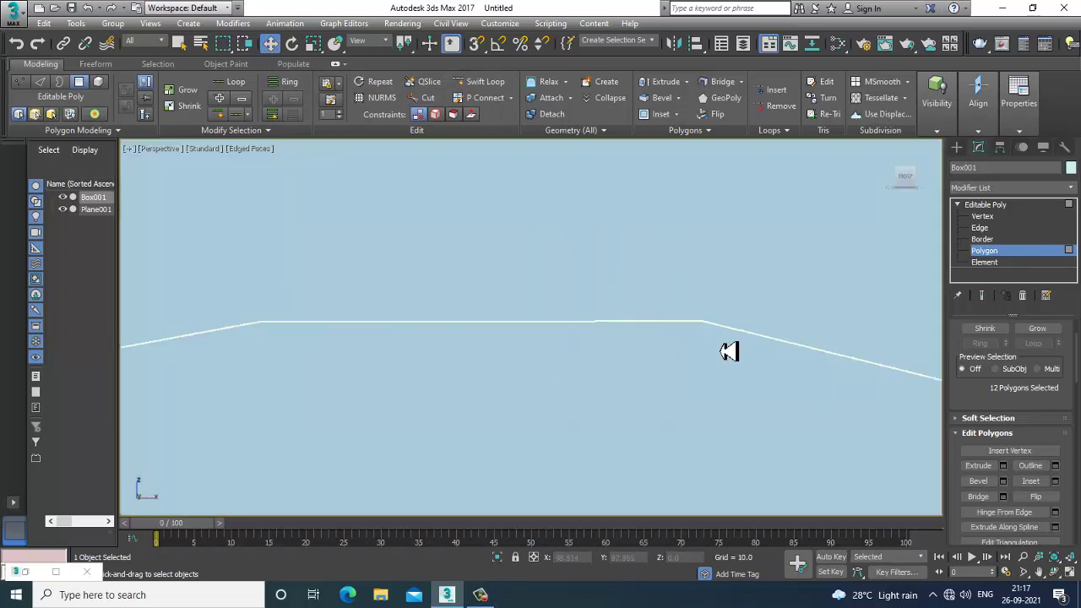
pyautogui.click(985, 204)
pyautogui.scroll(-8, 647, 326)
pyautogui.scroll(4, 586, 273)
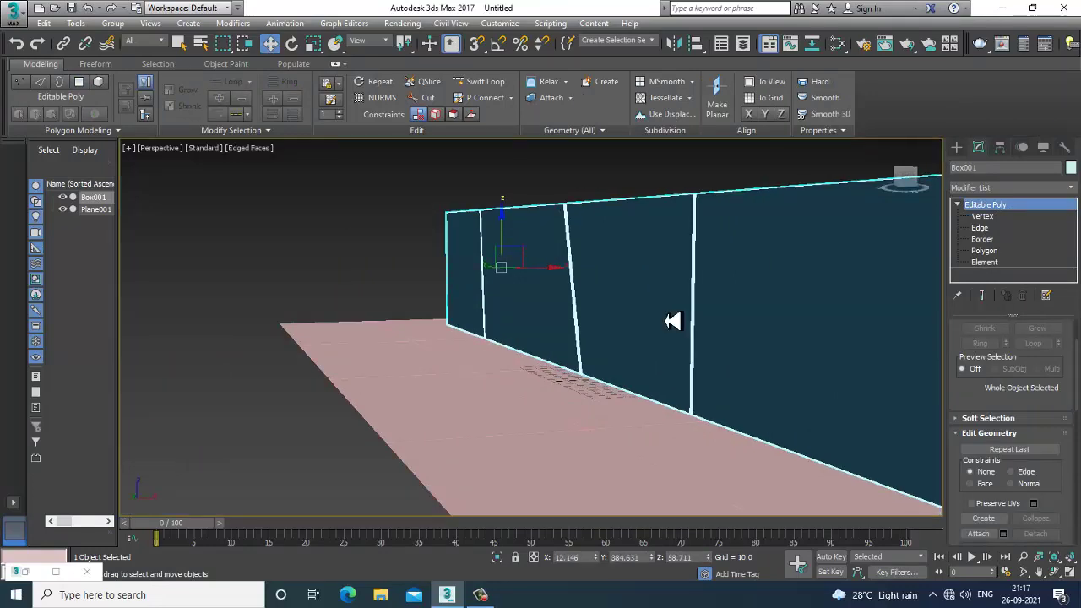
pyautogui.scroll(5, 555, 338)
pyautogui.scroll(-5, 634, 348)
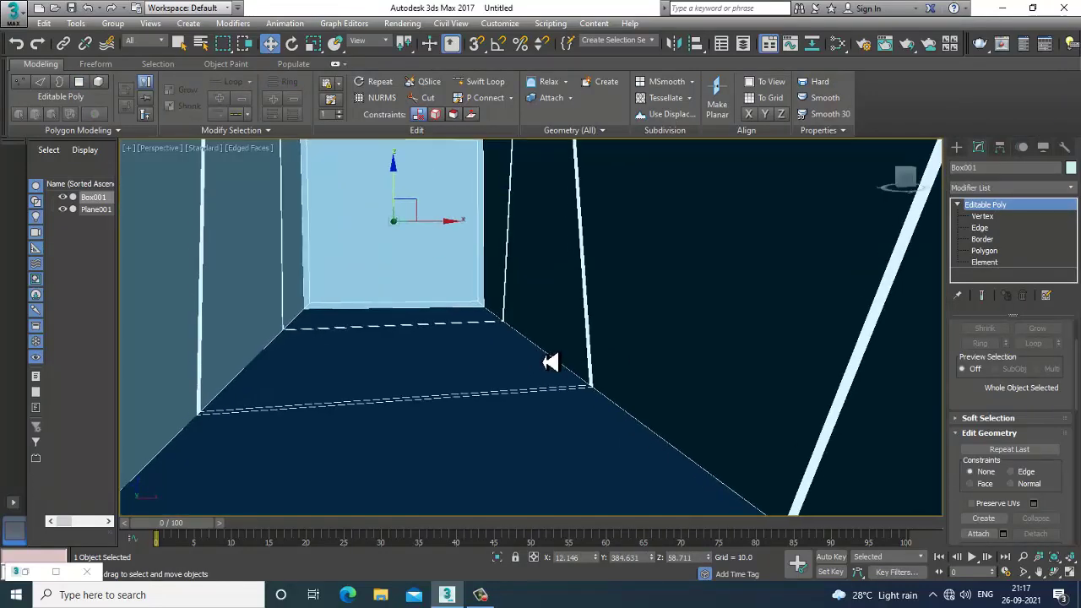
pyautogui.scroll(5, 517, 314)
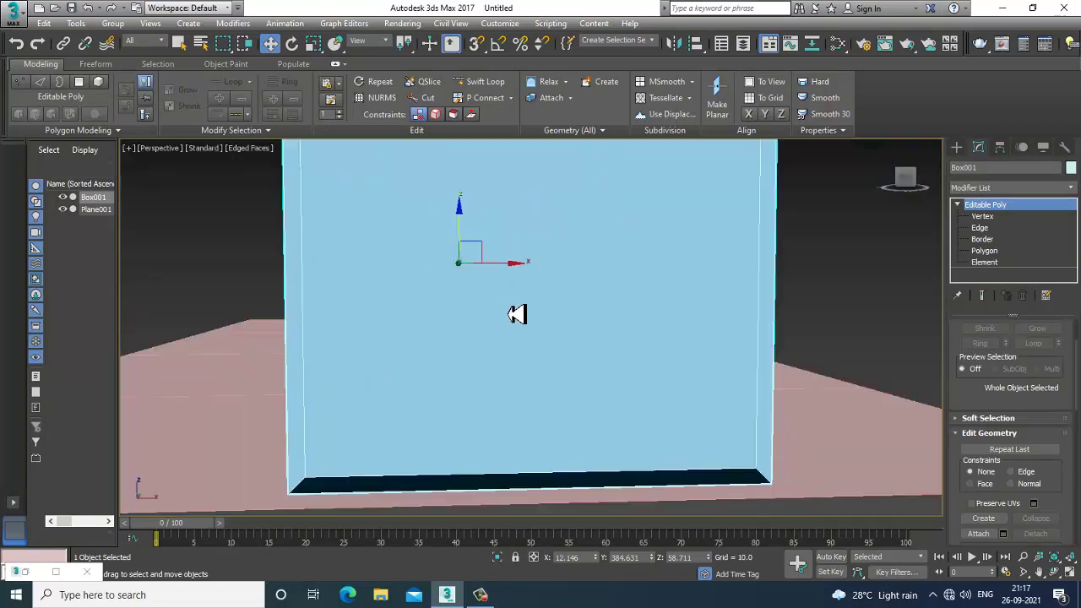
# Frame the perspective view inside the tunnel looking toward its far end and show the safe frame
pyautogui.scroll(-5, 515, 309)
pyautogui.scroll(2, 519, 311)
pyautogui.moveTo(524, 311); pyautogui.dragTo(550, 295, button='middle')
pyautogui.hotkey('shift', 'f')
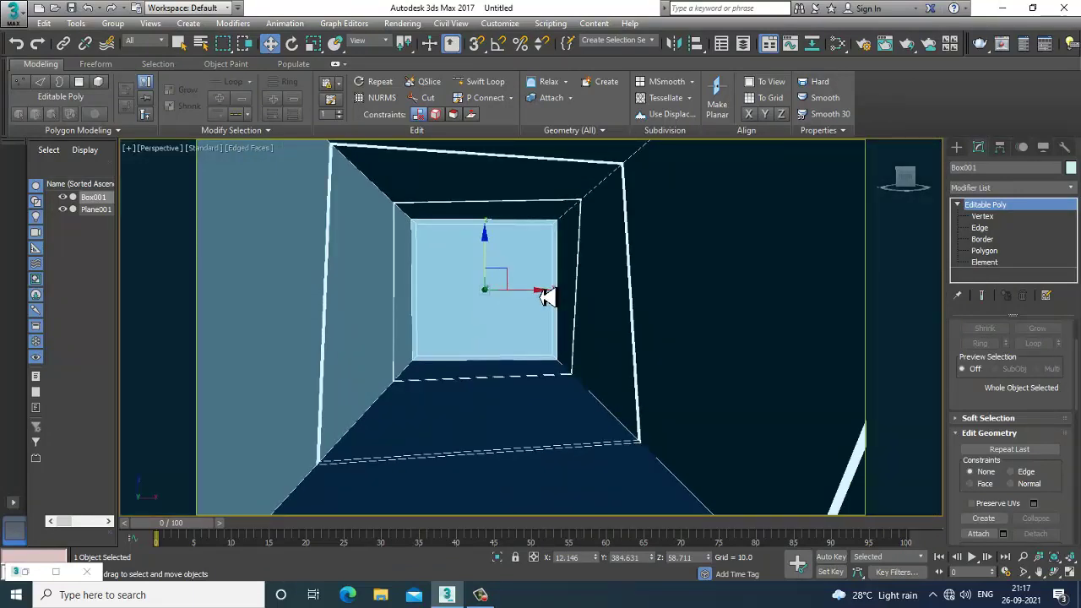
# Create a physical camera from the current perspective view inside the tunnel
pyautogui.click(957, 148)
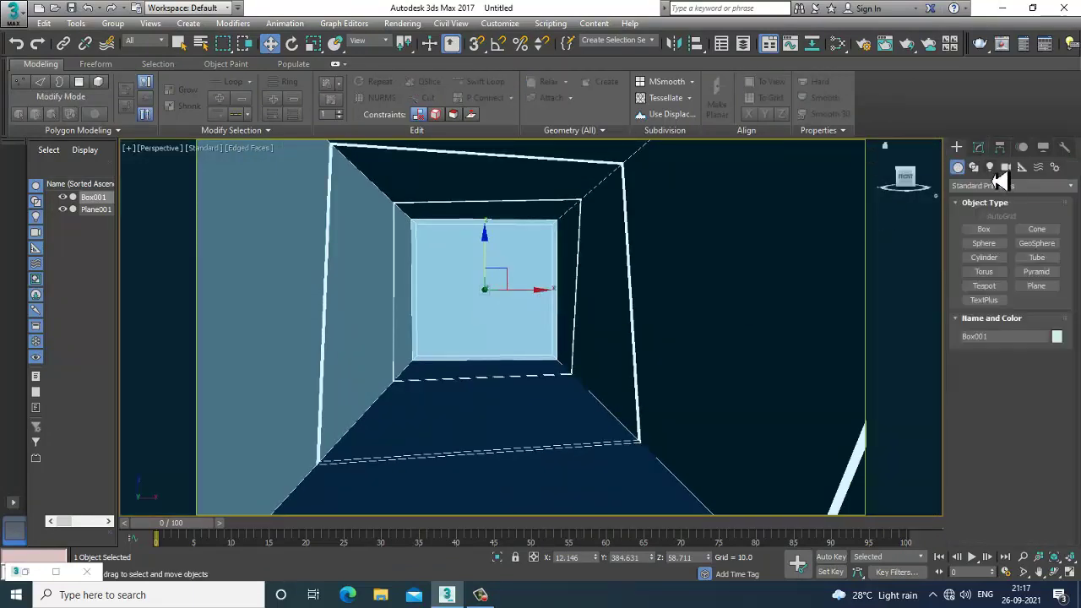
pyautogui.click(991, 167)
pyautogui.click(1006, 168)
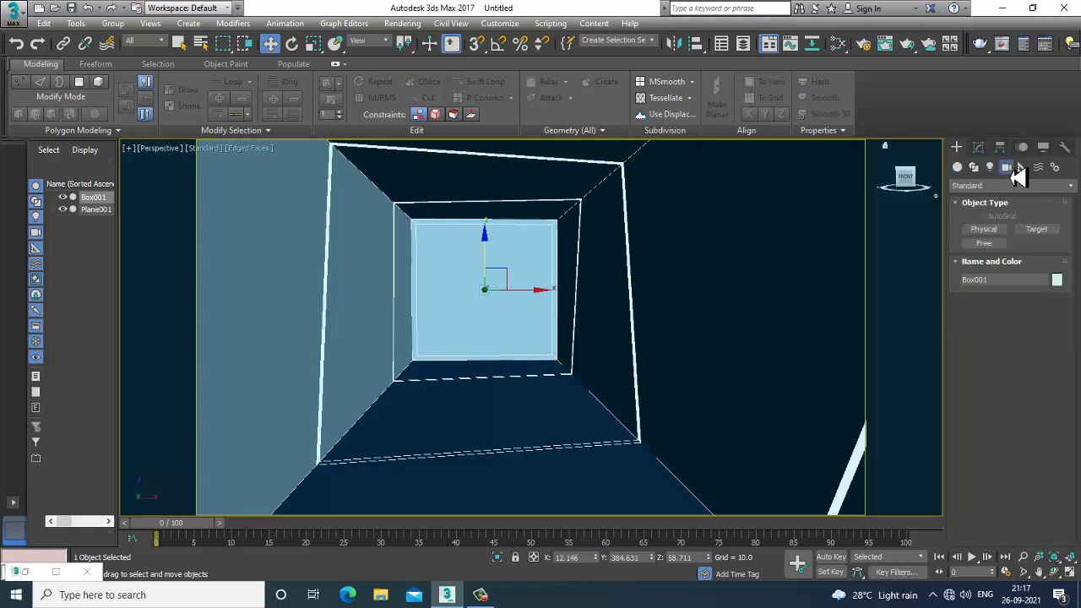
pyautogui.click(1014, 185)
pyautogui.click(1010, 212)
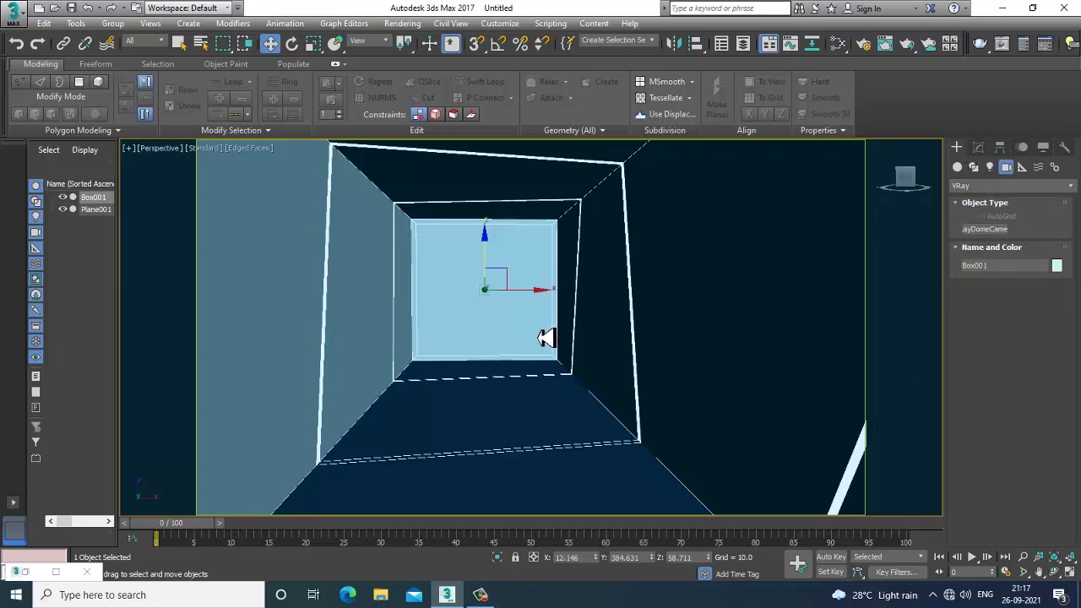
pyautogui.hotkey('ctrl', 'c')
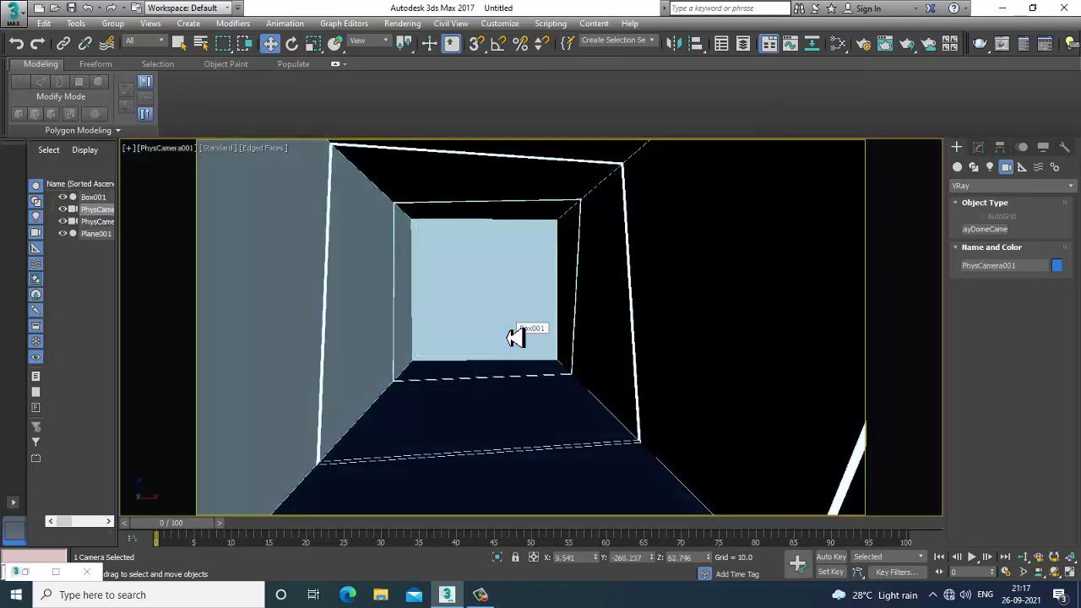
# Select the physical camera inside the box from an outside wireframe view and look through it
pyautogui.click(477, 310)
pyautogui.press('p')
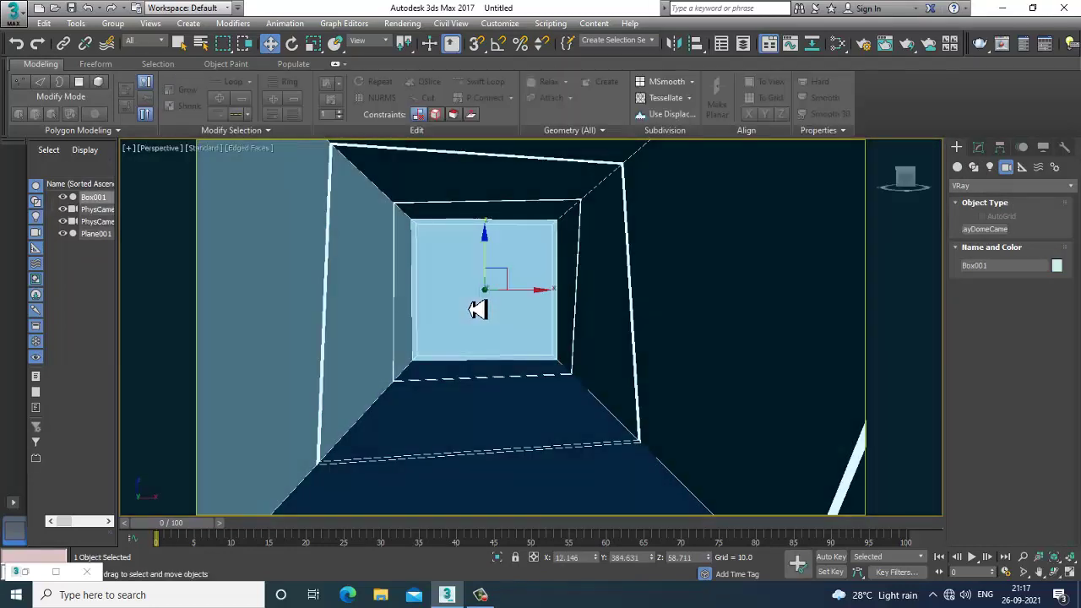
pyautogui.scroll(-8, 509, 341)
pyautogui.keyDown('alt'); pyautogui.moveTo(534, 361); pyautogui.dragTo(563, 369, button='middle'); pyautogui.keyUp('alt')
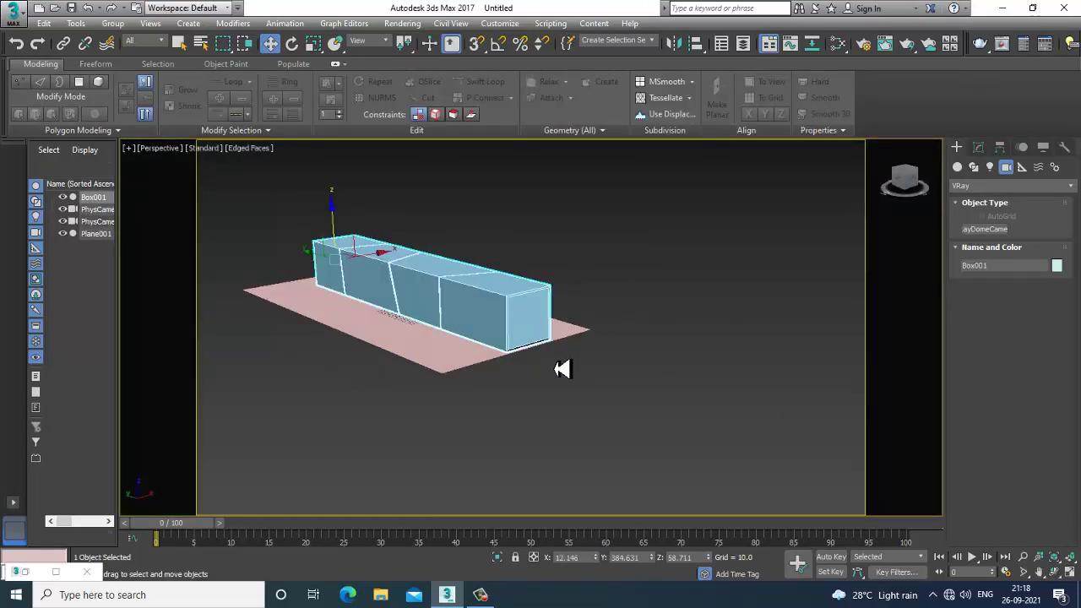
pyautogui.press('F3')
pyautogui.scroll(5, 502, 319)
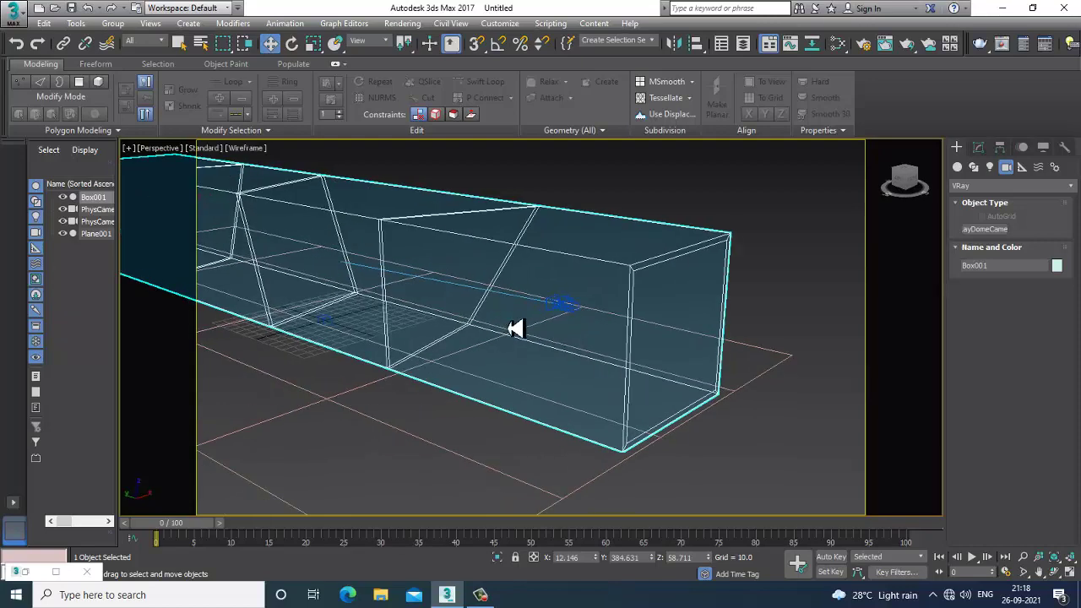
pyautogui.click(580, 322)
pyautogui.click(594, 314)
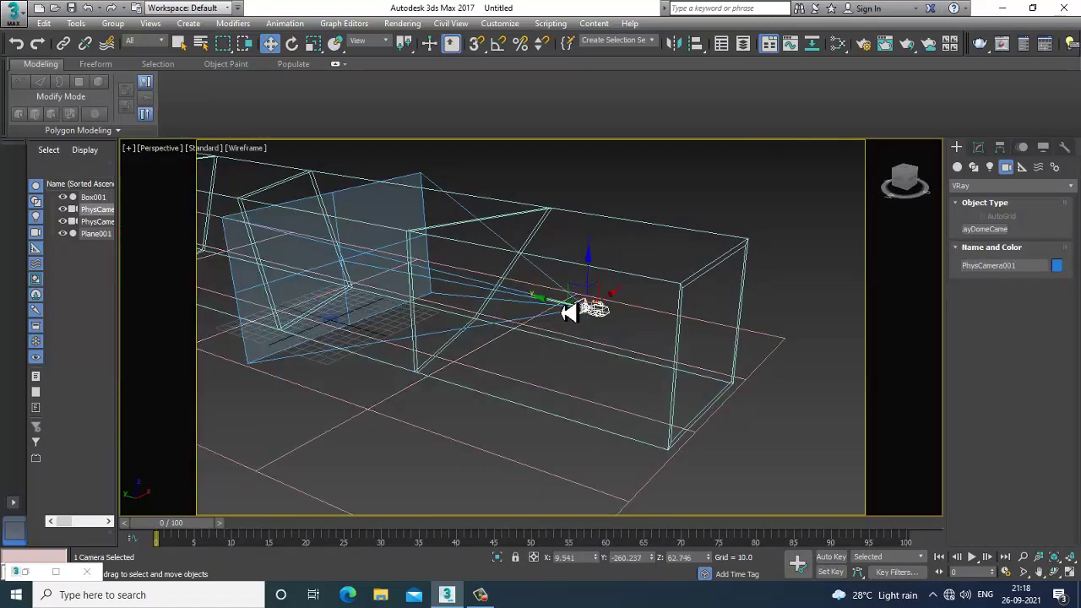
pyautogui.press('c')
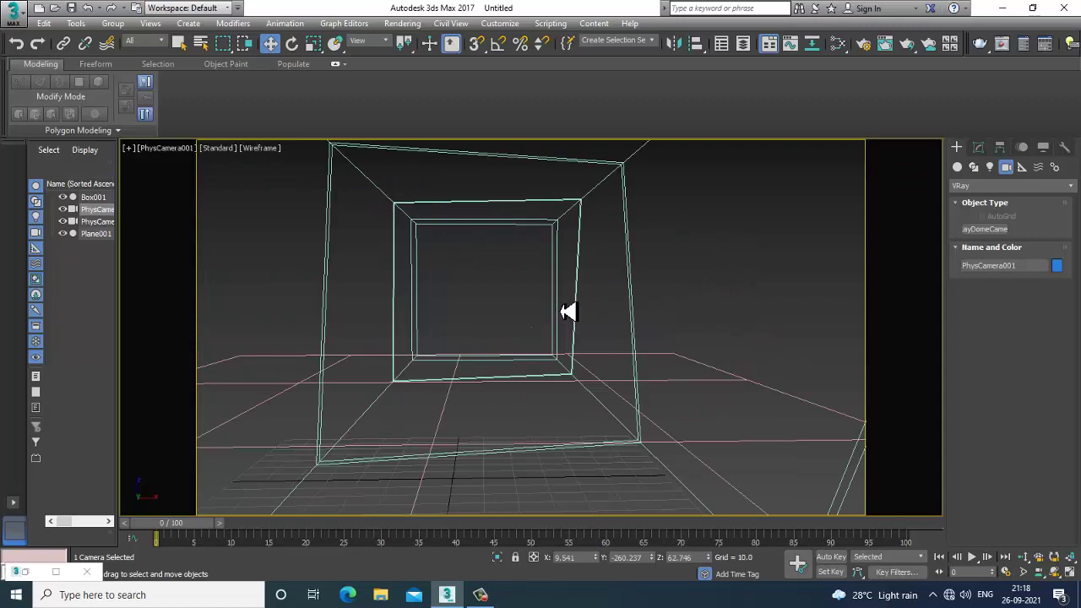
# Try moving the physical camera toward the tunnel's near end in the Top viewport, undo the move and delete the camera
pyautogui.press('F3')
pyautogui.hotkey('alt', 'w')
pyautogui.hotkey('alt', 'w')
pyautogui.scroll(-4, 340, 248)
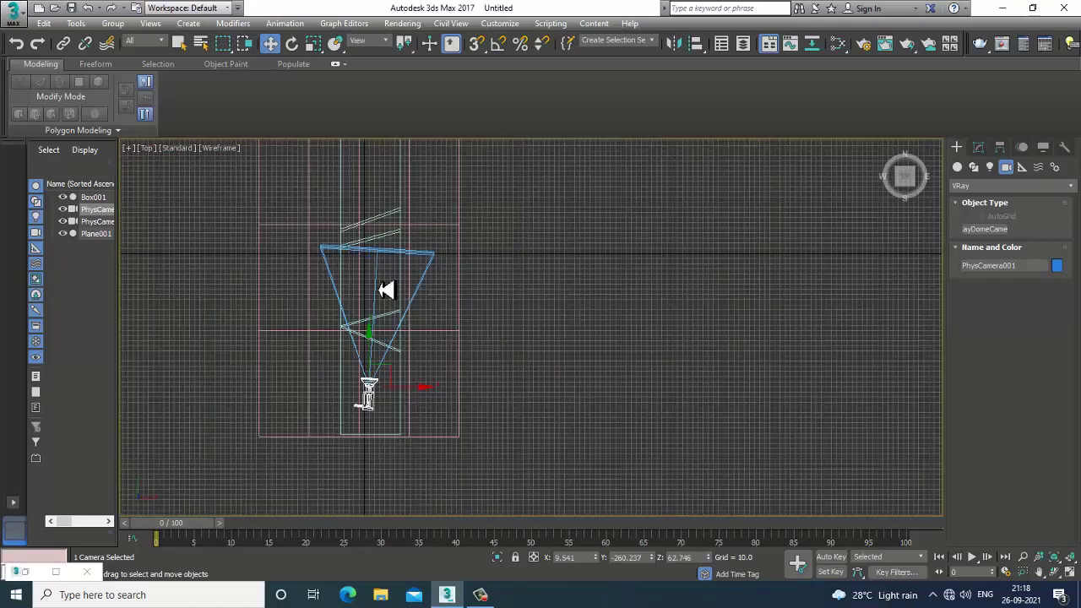
pyautogui.moveTo(386, 376); pyautogui.dragTo(372, 297, button='middle')
pyautogui.scroll(1, 366, 291)
pyautogui.scroll(-1, 361, 287)
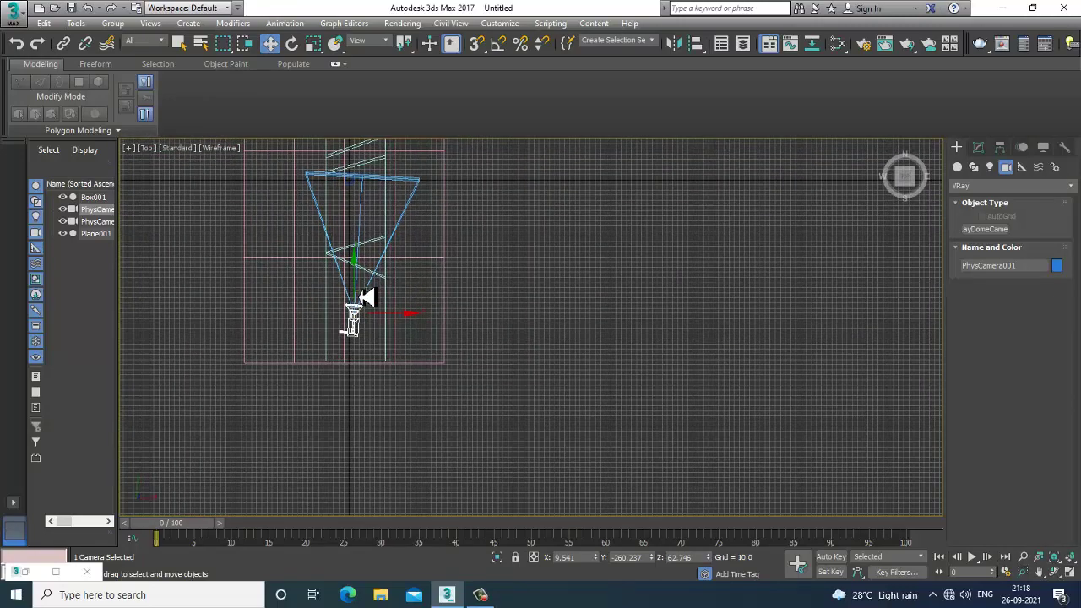
pyautogui.hotkey('alt', 'w')
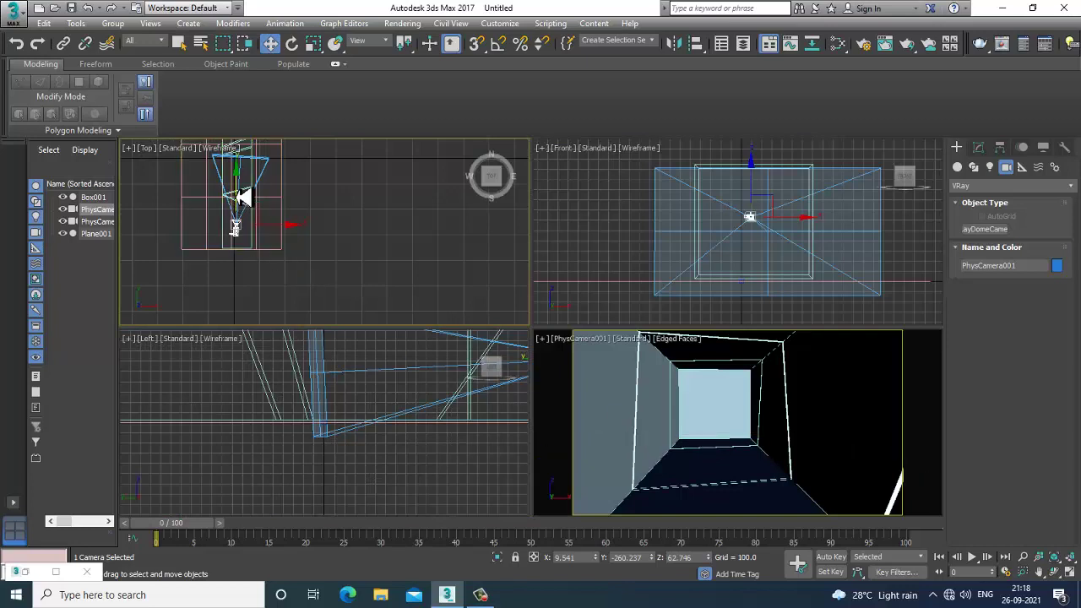
pyautogui.moveTo(236, 227); pyautogui.dragTo(236, 243)
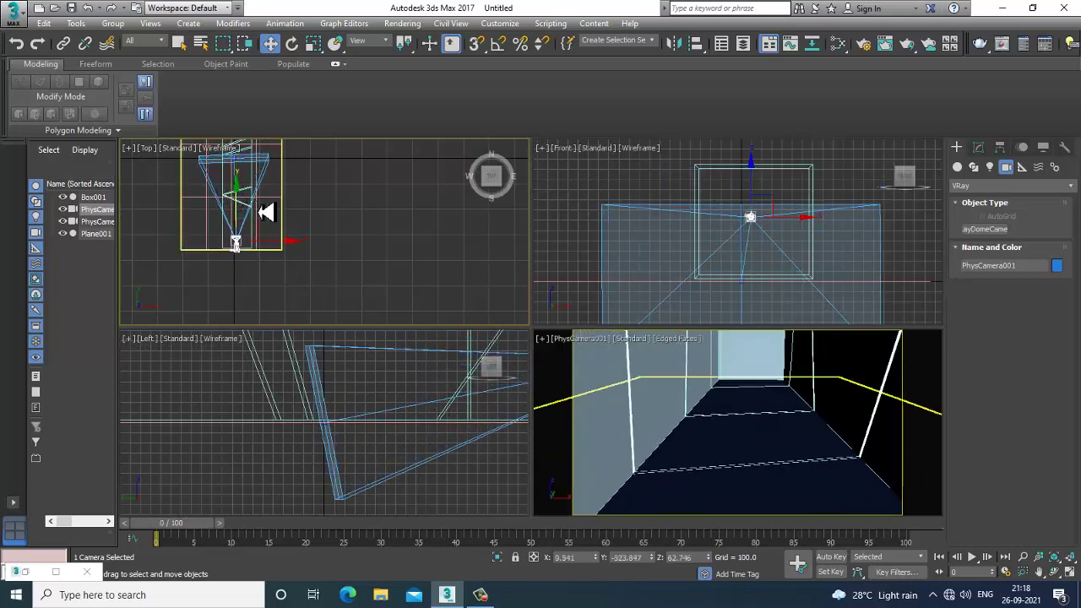
pyautogui.hotkey('ctrl', 'z')
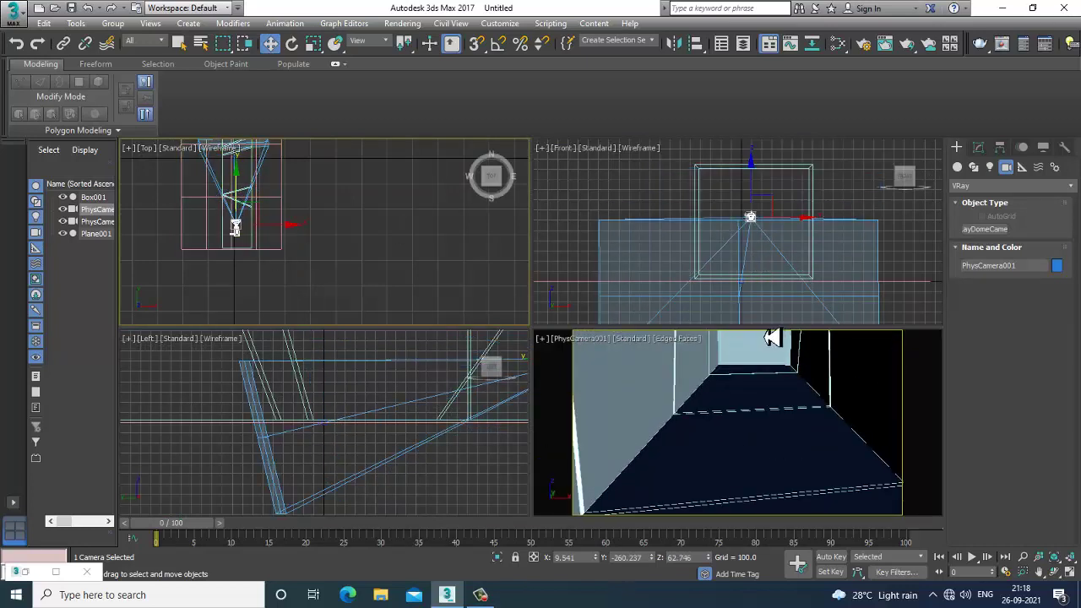
pyautogui.press('Delete')
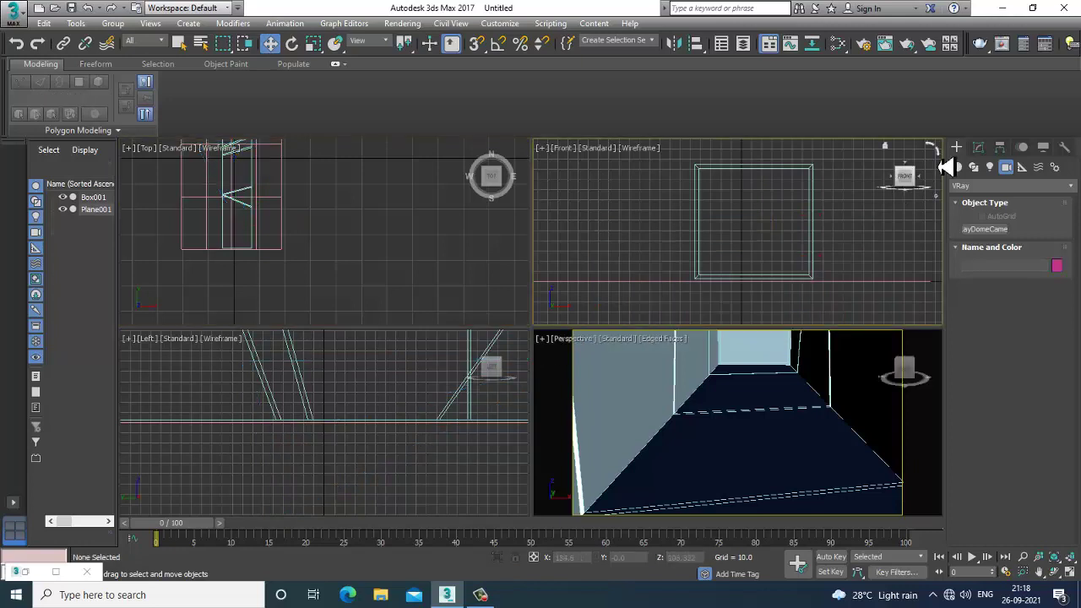
# Place a Standard free camera near the centre of the tunnel's outline in the Front viewport and look through it in the perspective viewport
pyautogui.click(1022, 187)
pyautogui.click(1010, 200)
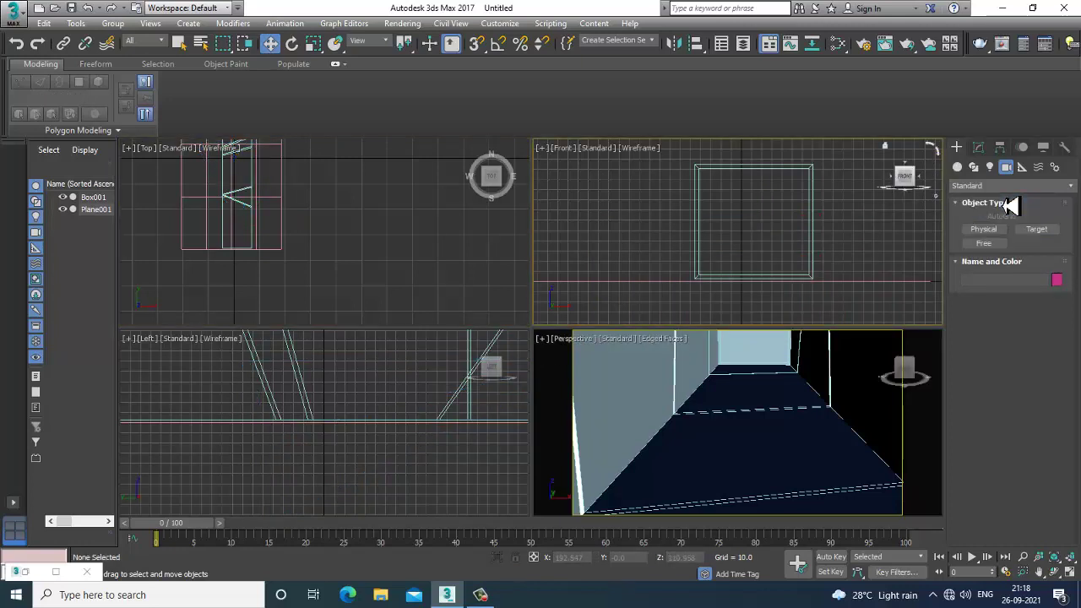
pyautogui.click(984, 243)
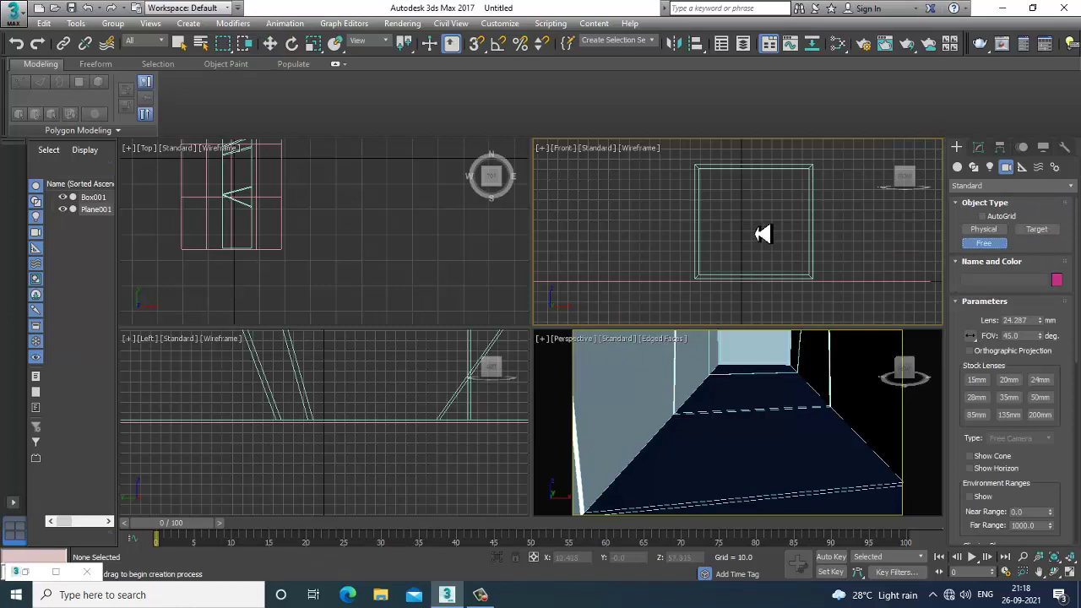
pyautogui.click(756, 224)
pyautogui.press('w')
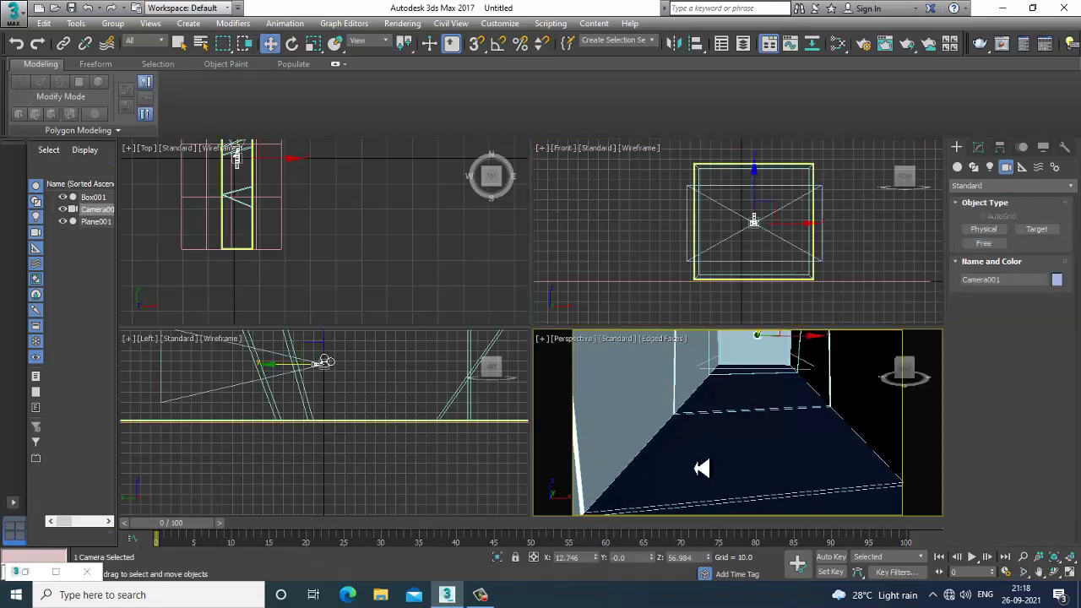
pyautogui.press('c')
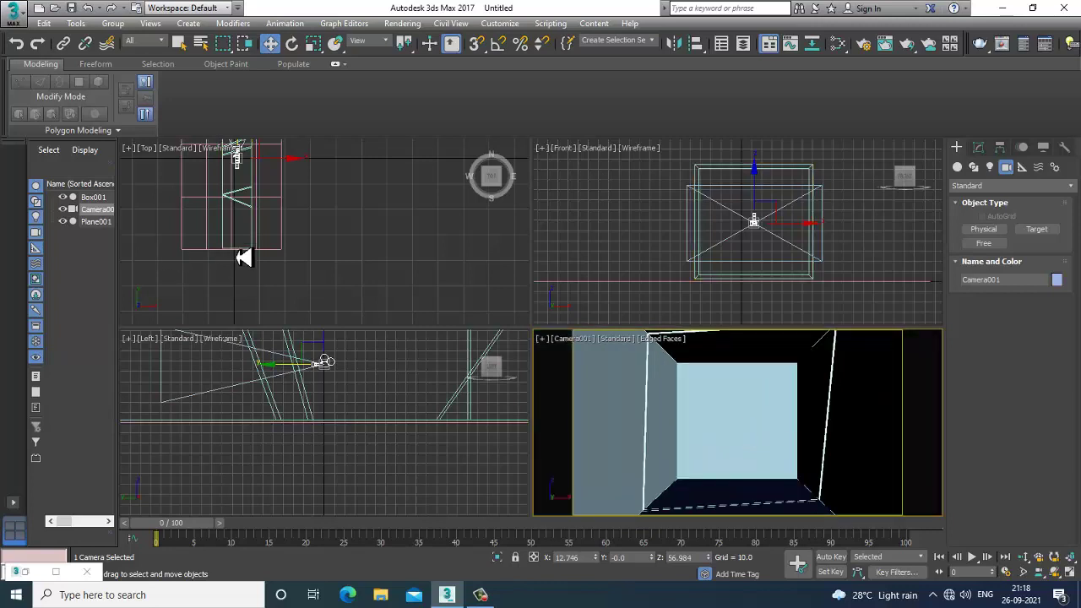
# Move the free camera back along the tunnel to its near end, at about Y -341, and maximize its camera viewport
pyautogui.scroll(-2, 313, 235)
pyautogui.moveTo(300, 225); pyautogui.dragTo(318, 249, button='middle')
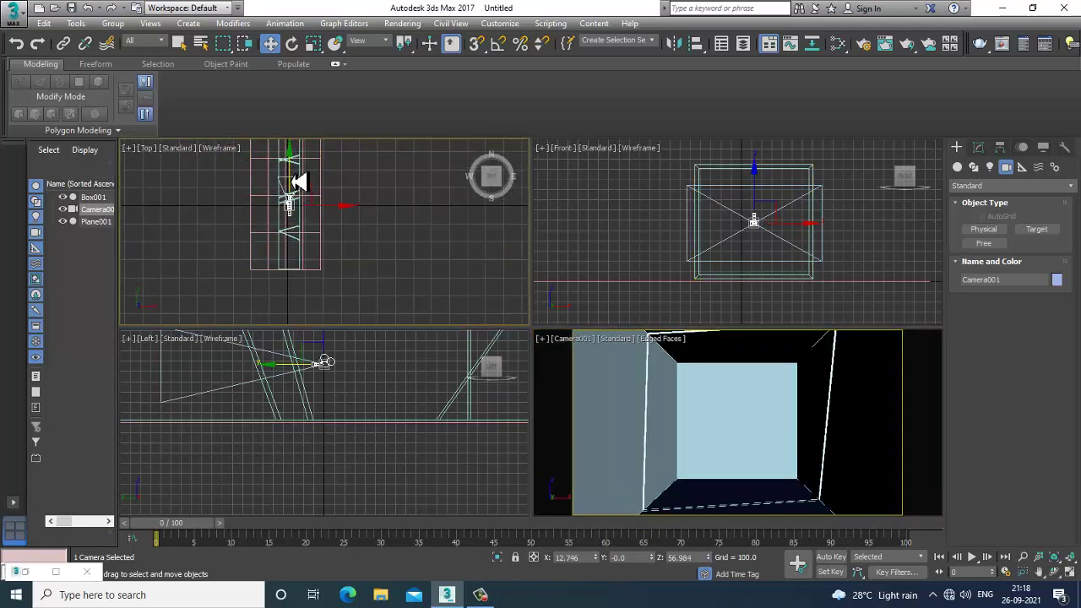
pyautogui.moveTo(297, 176); pyautogui.dragTo(316, 237)
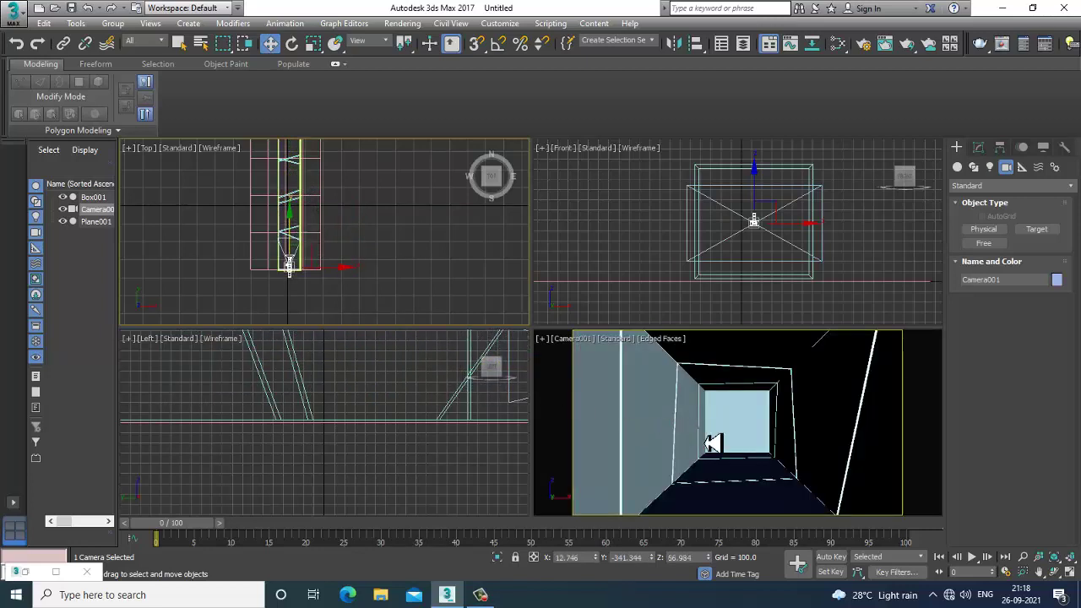
pyautogui.rightClick(712, 443)
pyautogui.hotkey('alt', 'w')
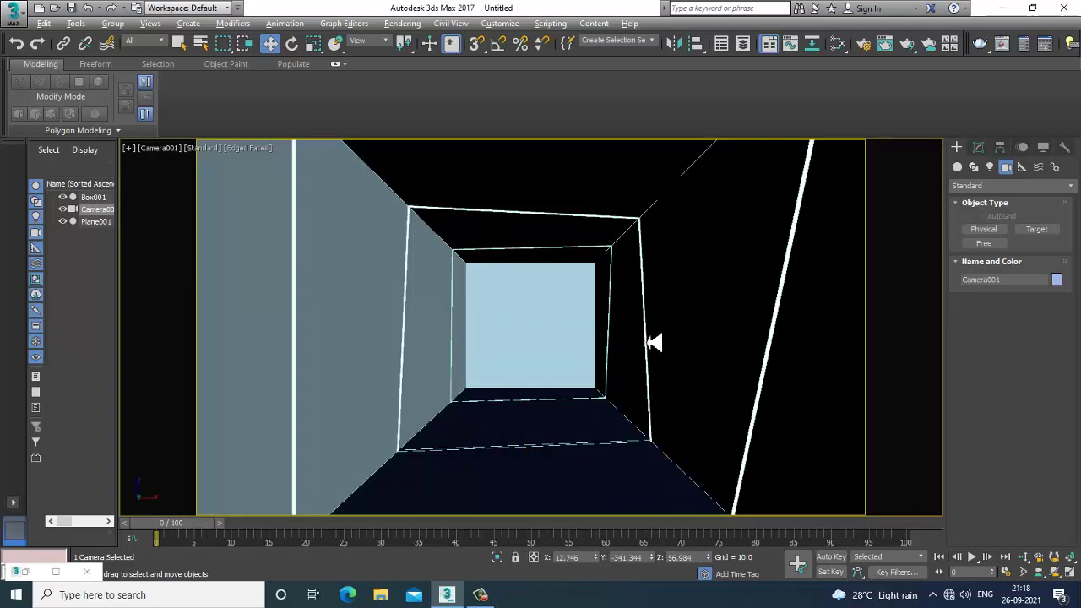
# Switch the camera viewport to Perspective, test-render the tunnel interior and close the render
pyautogui.press('p')
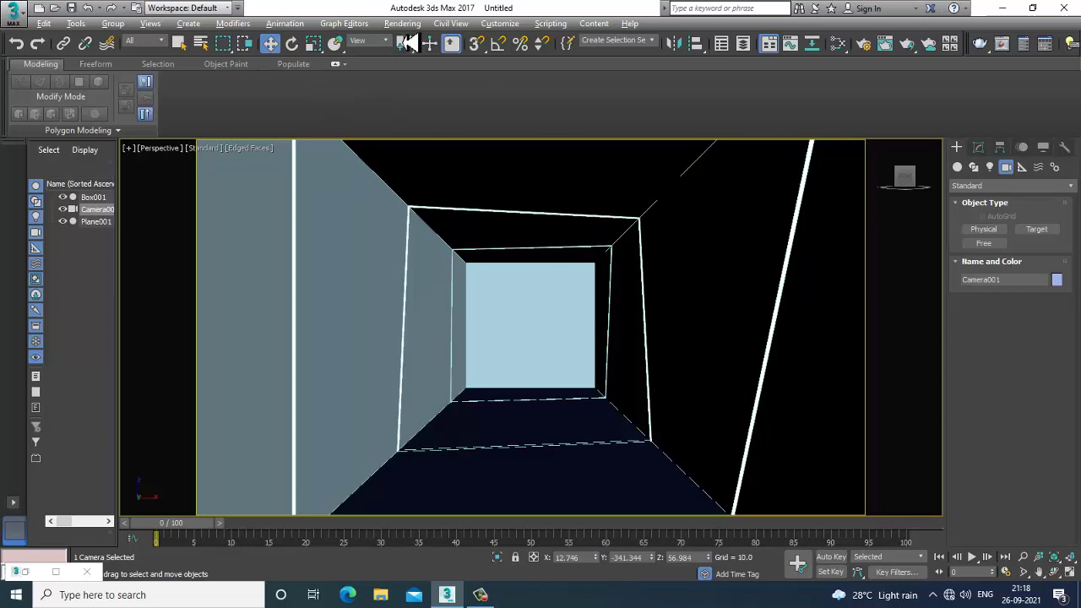
pyautogui.click(402, 23)
pyautogui.click(418, 37)
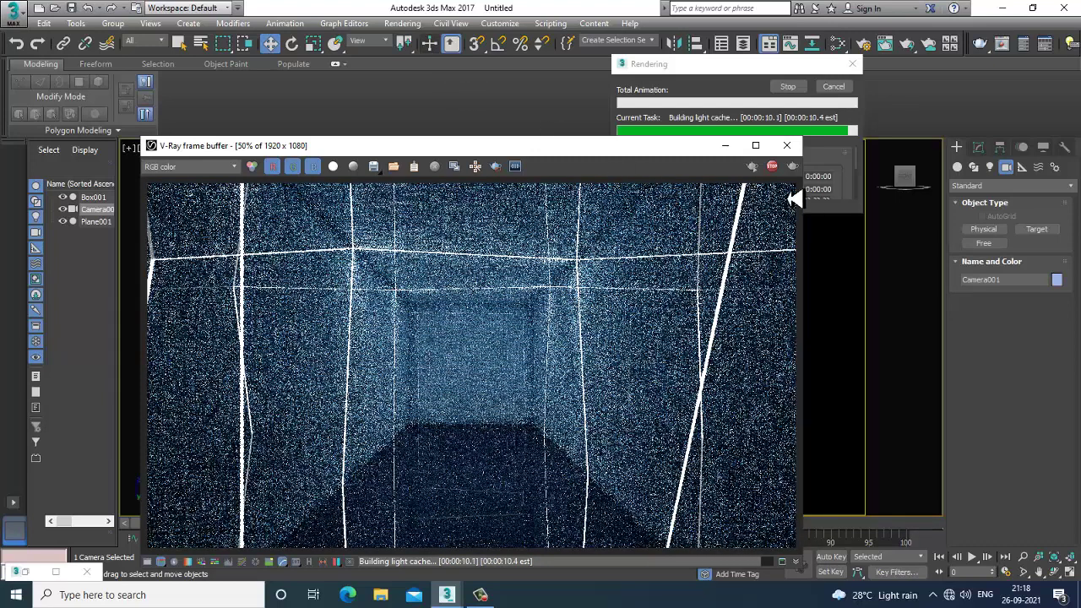
pyautogui.click(786, 145)
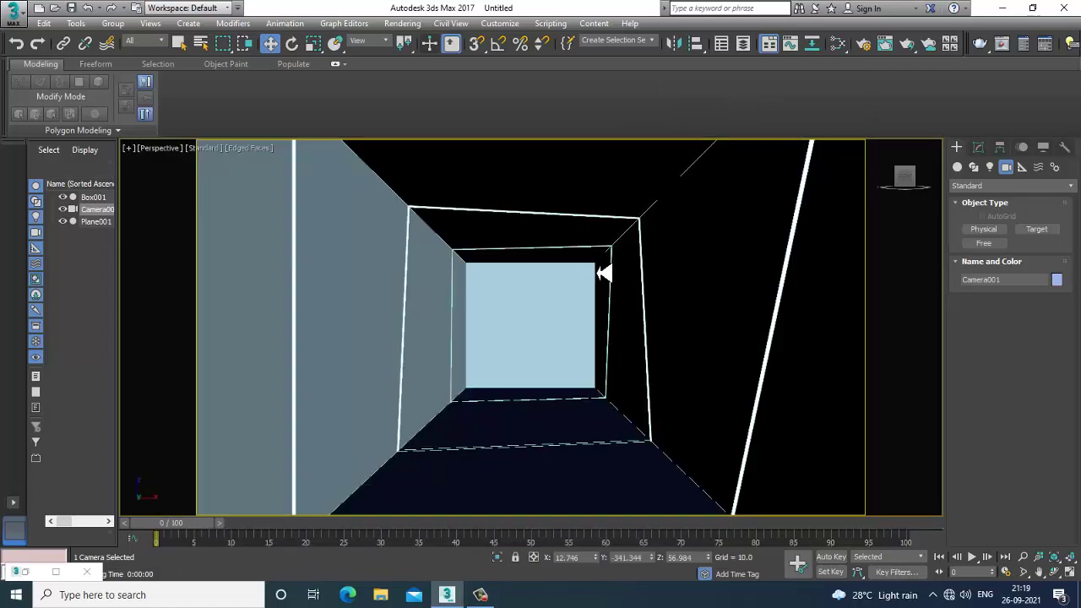
# Set the dark navy floor material's reflection color to a darker gray
pyautogui.press('m')
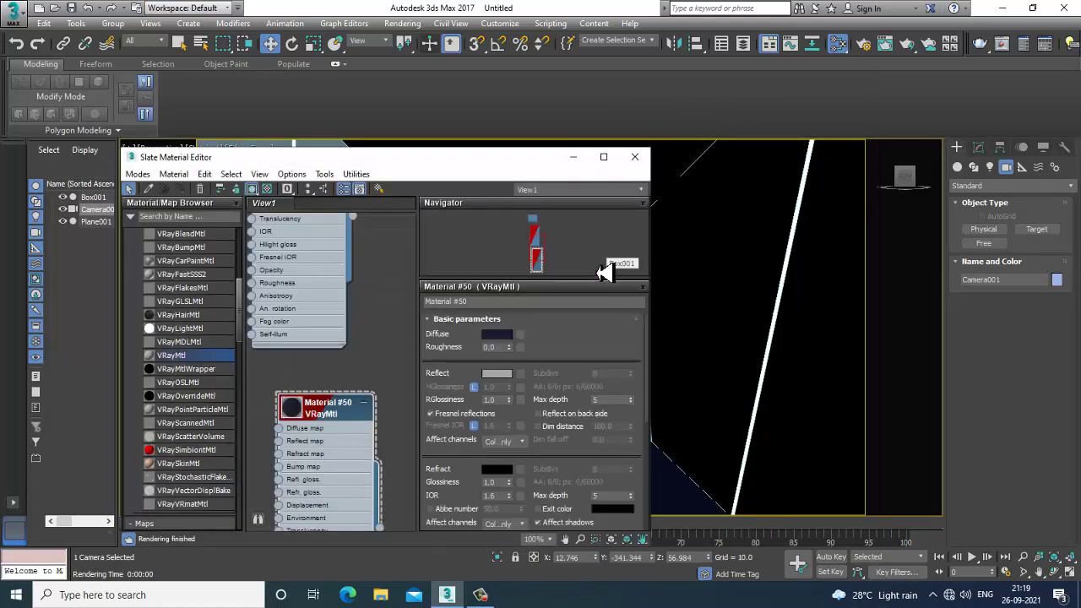
pyautogui.click(496, 372)
pyautogui.moveTo(407, 148); pyautogui.dragTo(405, 100)
pyautogui.click(500, 207)
# Set the light blue wall material's reflection color to near black with a value of 5
pyautogui.moveTo(386, 310); pyautogui.dragTo(388, 436, button='middle')
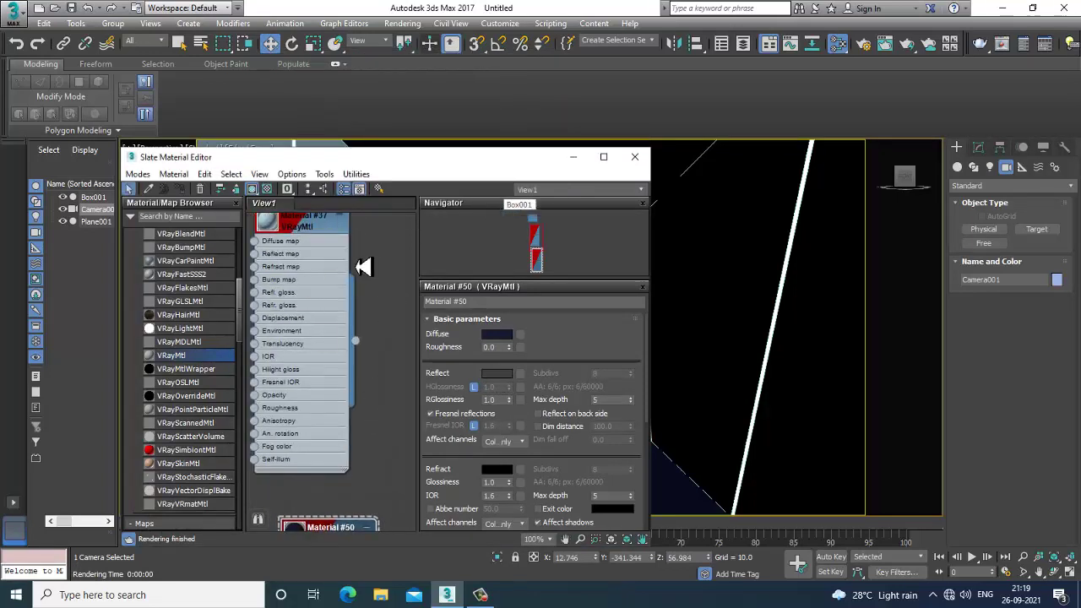
pyautogui.moveTo(363, 267); pyautogui.dragTo(362, 352, button='middle')
pyautogui.doubleClick(327, 318)
pyautogui.click(497, 373)
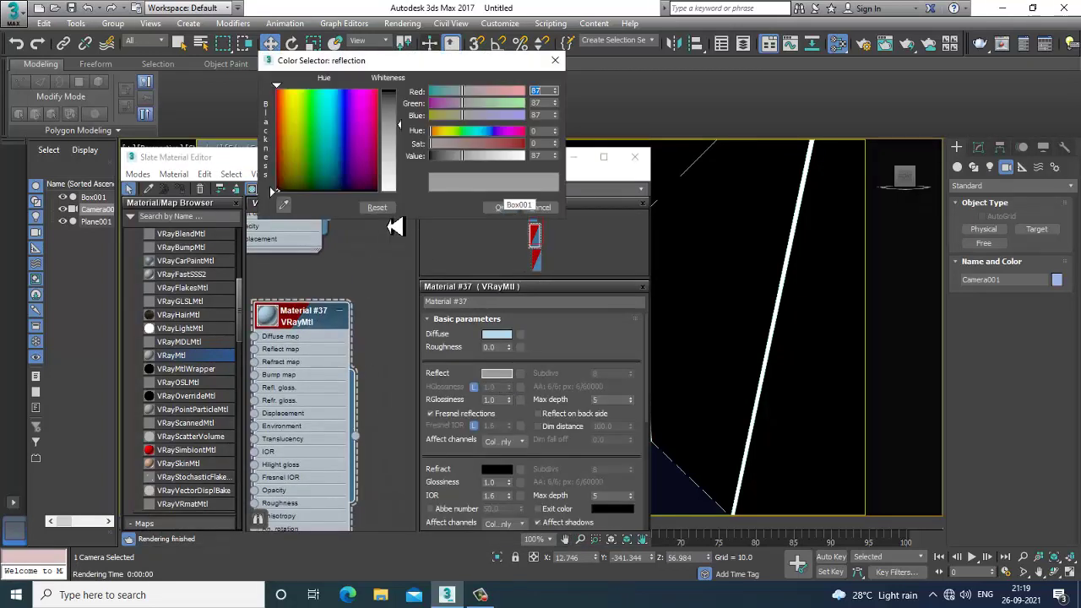
pyautogui.moveTo(406, 129); pyautogui.dragTo(407, 91)
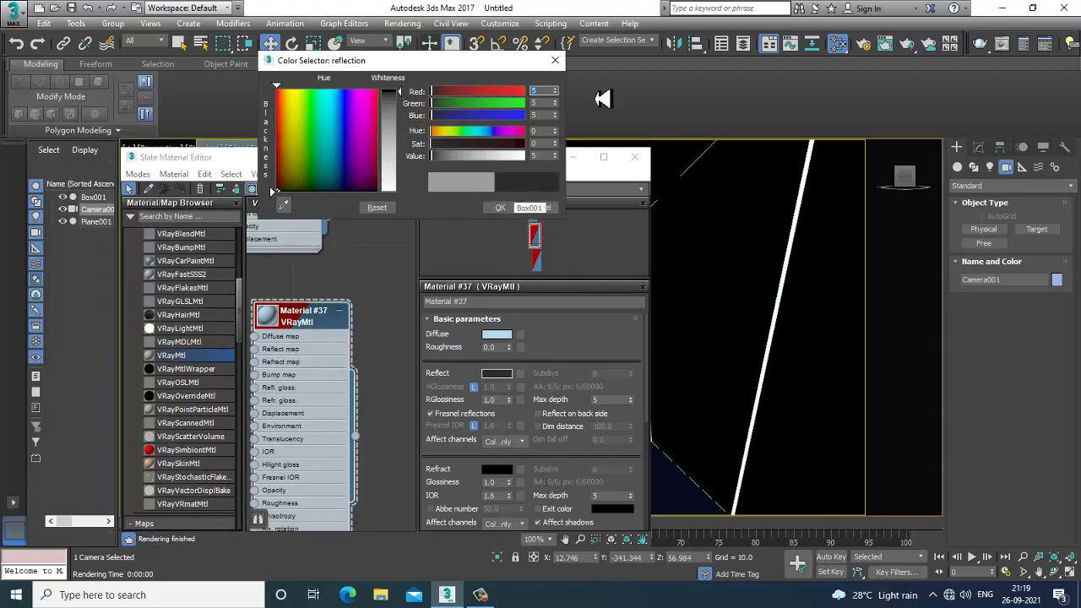
pyautogui.click(499, 209)
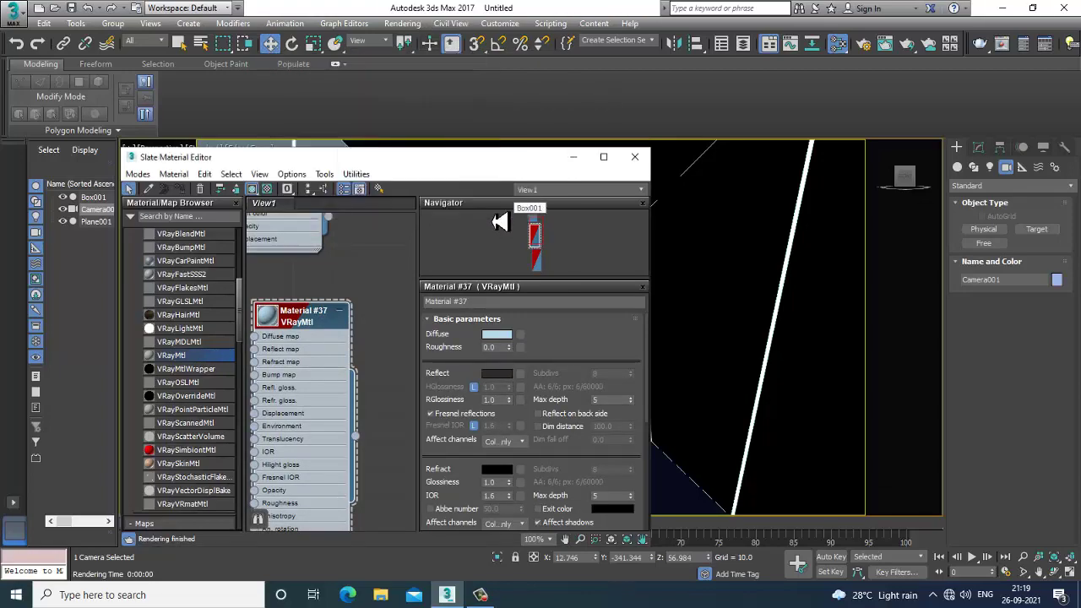
# Render the tunnel interior again to check the reduced wall and floor reflections, and close the render
pyautogui.click(405, 24)
pyautogui.click(415, 39)
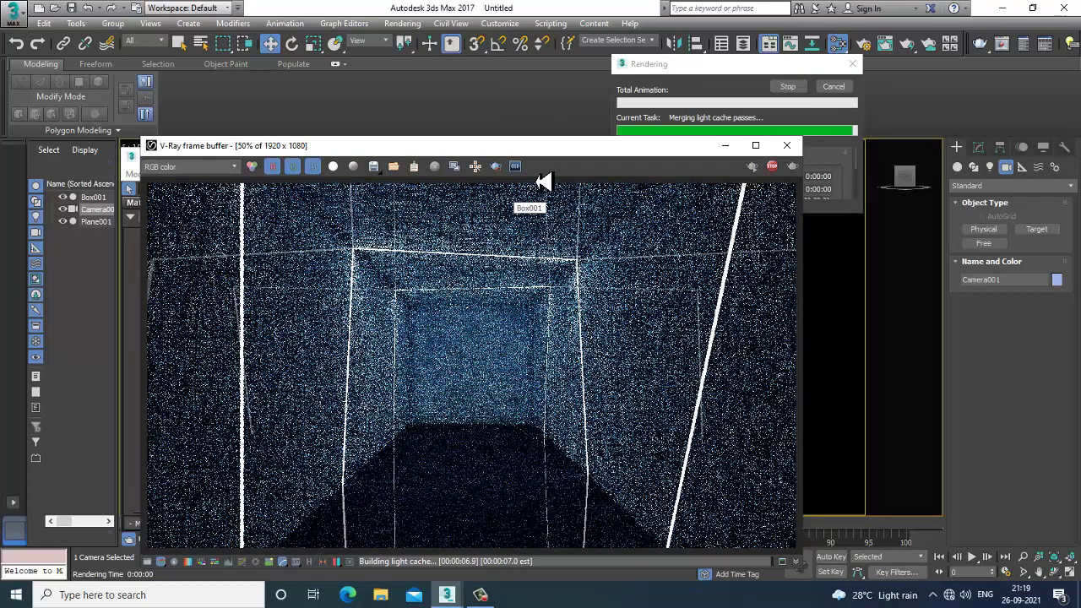
pyautogui.moveTo(510, 150); pyautogui.dragTo(479, 104)
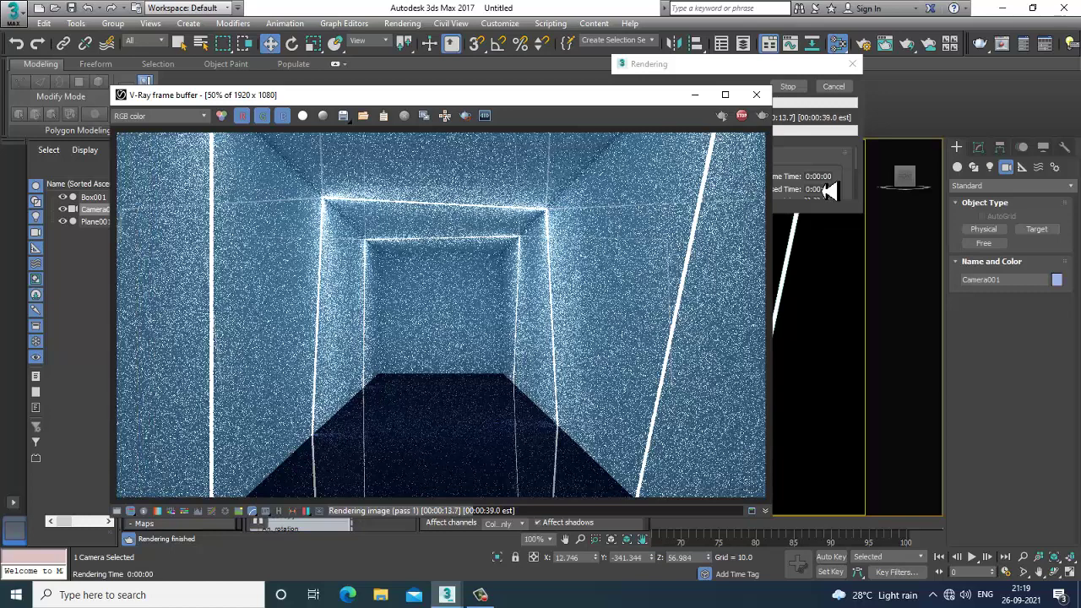
pyautogui.click(756, 95)
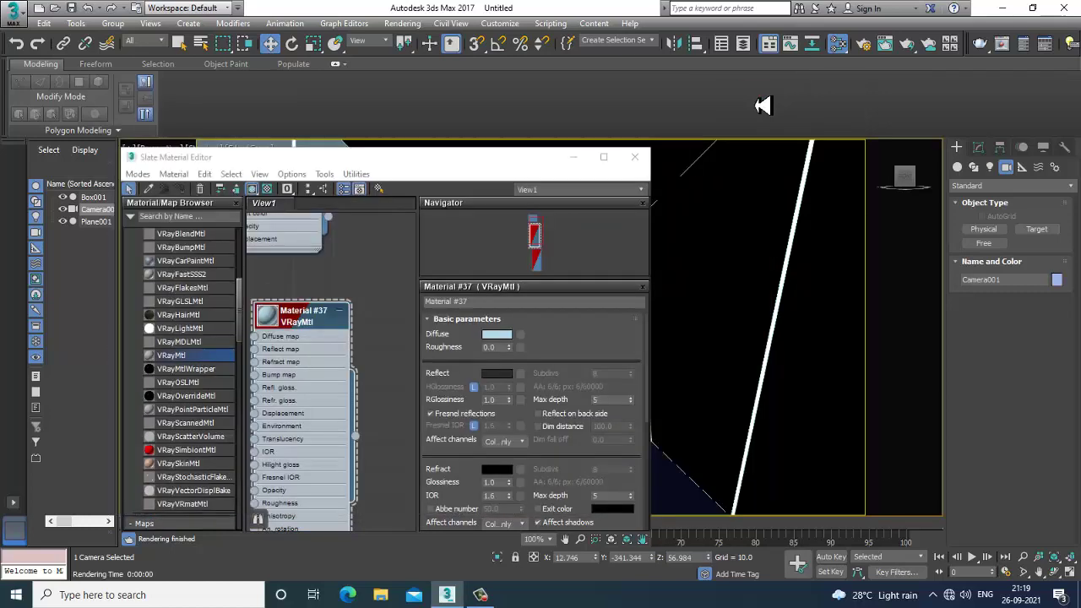
# Save the scene as corridor in the September 2021 folder on the D: drive
pyautogui.click(13, 15)
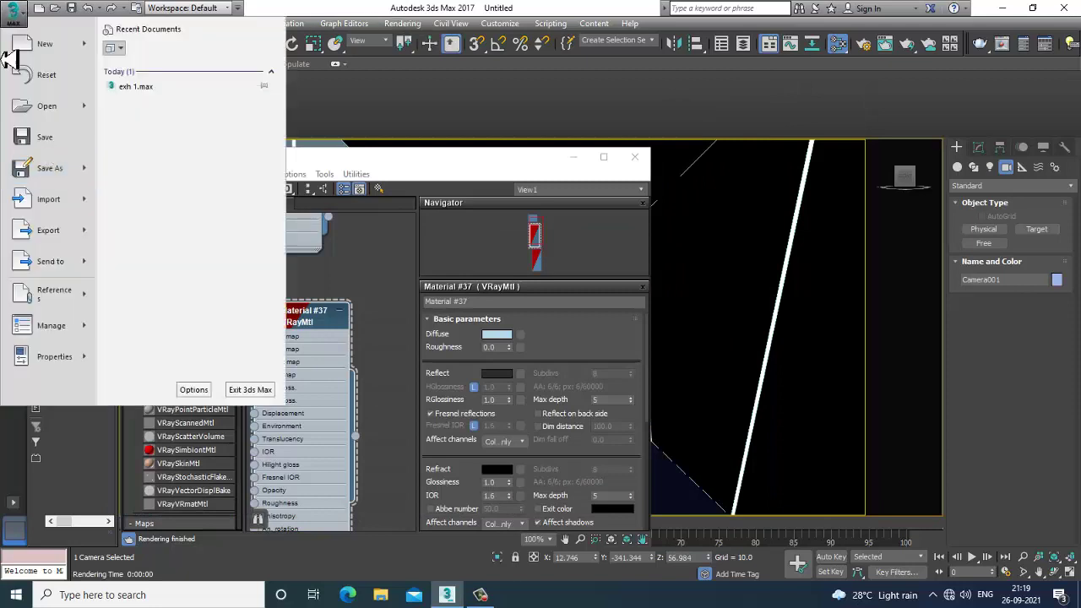
pyautogui.click(71, 141)
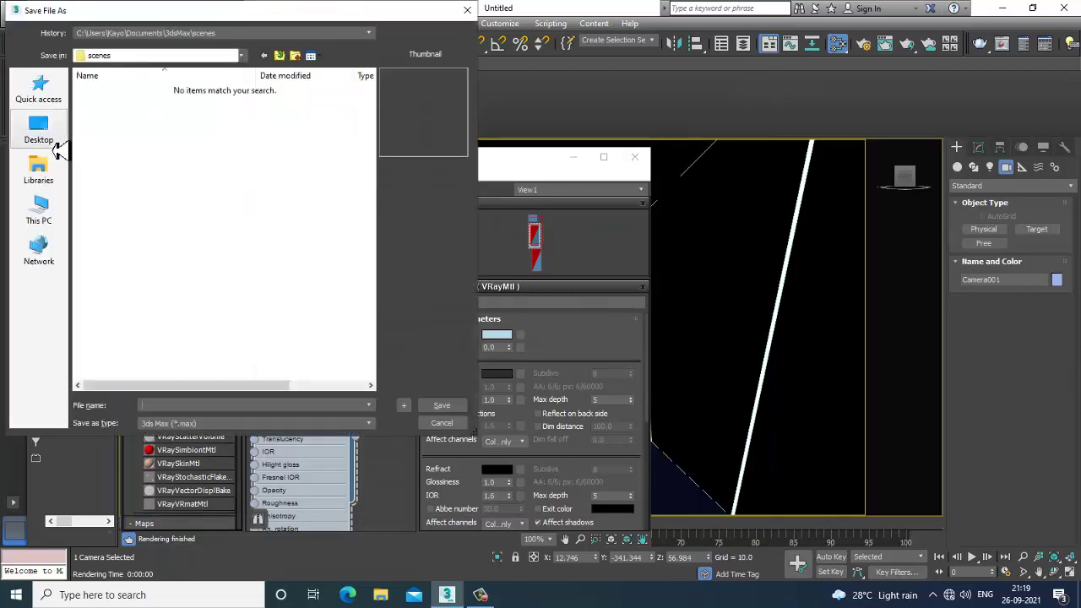
pyautogui.click(49, 222)
pyautogui.scroll(-1, 184, 369)
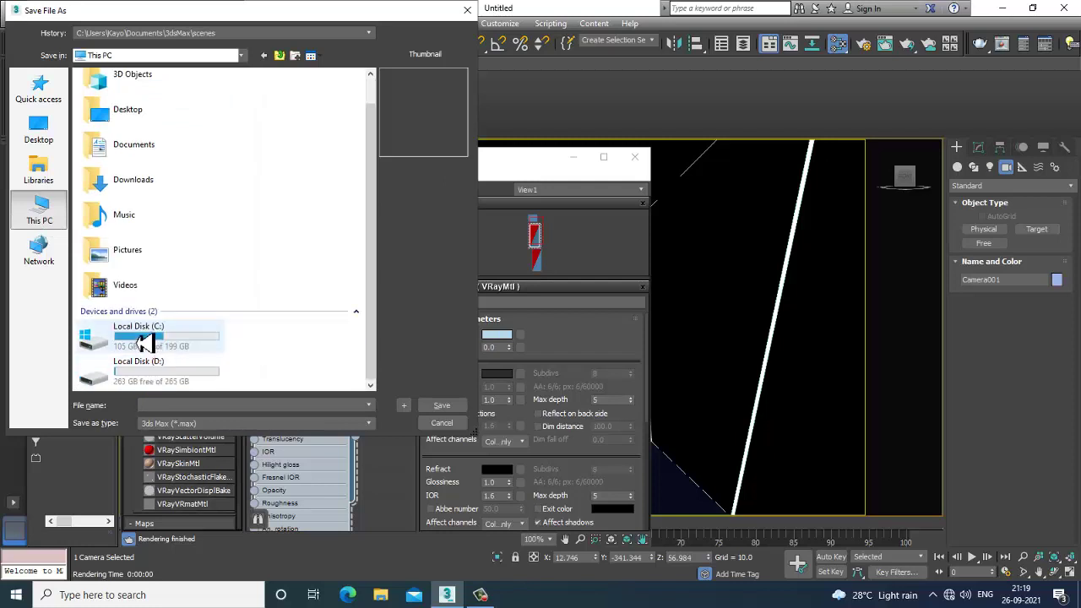
pyautogui.doubleClick(152, 374)
pyautogui.doubleClick(118, 91)
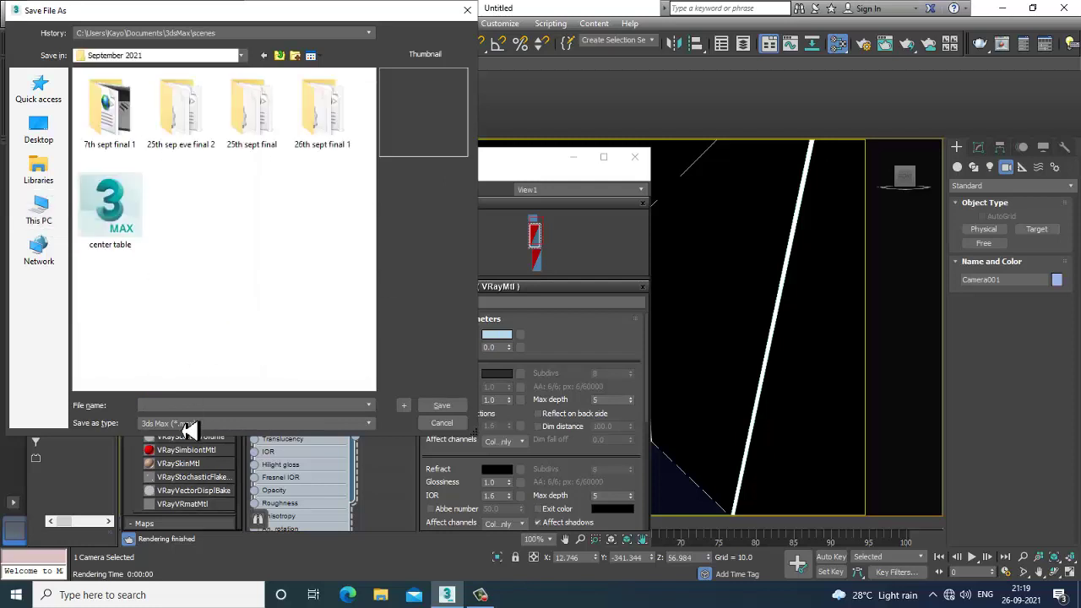
pyautogui.write('corridor')
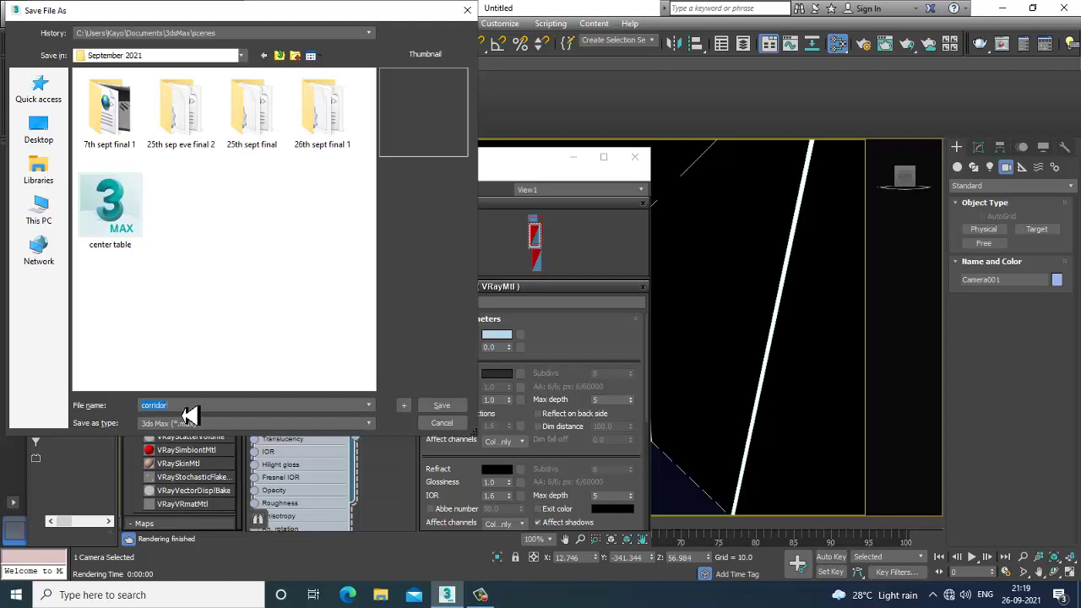
pyautogui.press('Return')
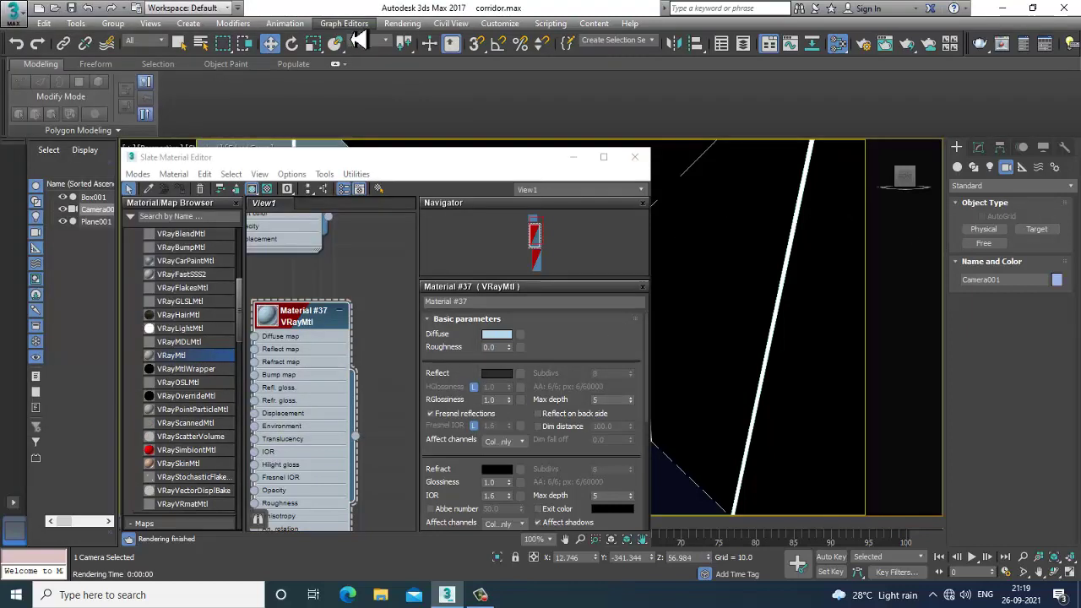
# Set the V-Ray image sampler to Bucket with advanced options and choose VRayLanczosFilter as the image filter
pyautogui.click(402, 23)
pyautogui.click(465, 96)
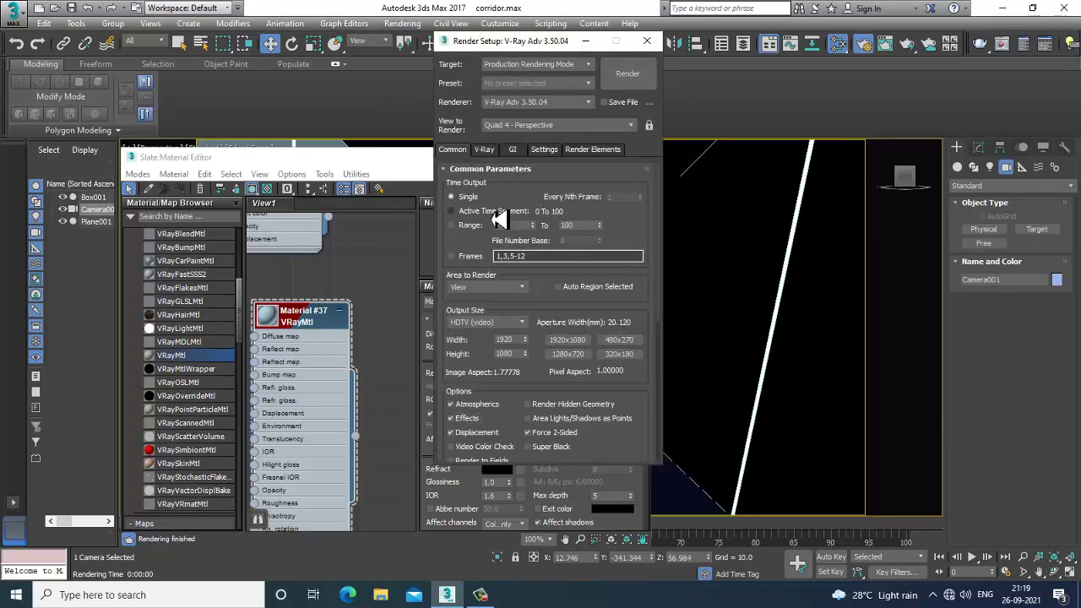
pyautogui.click(484, 152)
pyautogui.click(505, 246)
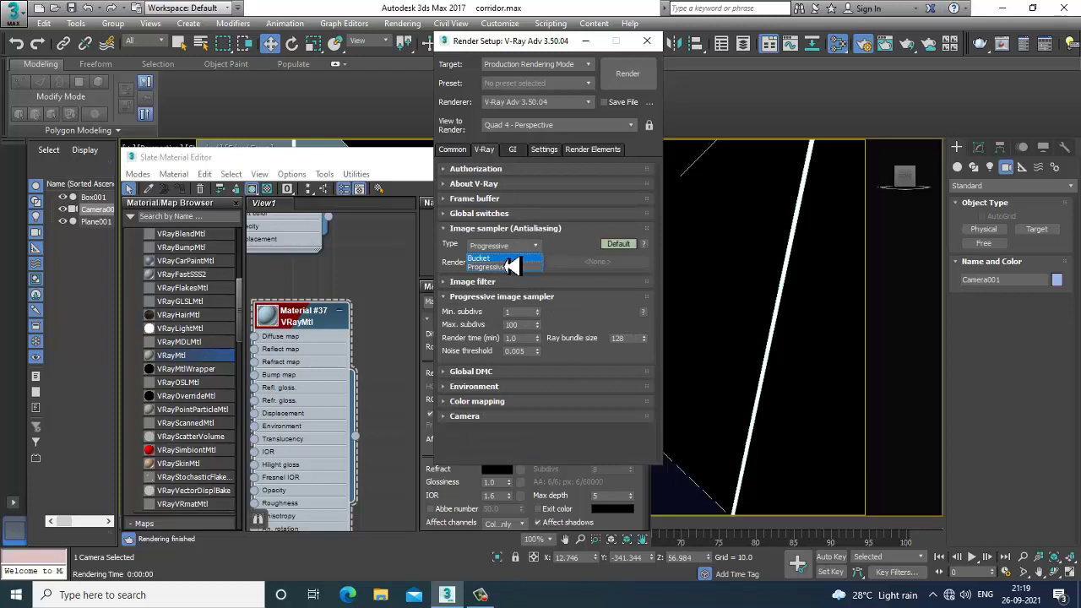
pyautogui.click(508, 256)
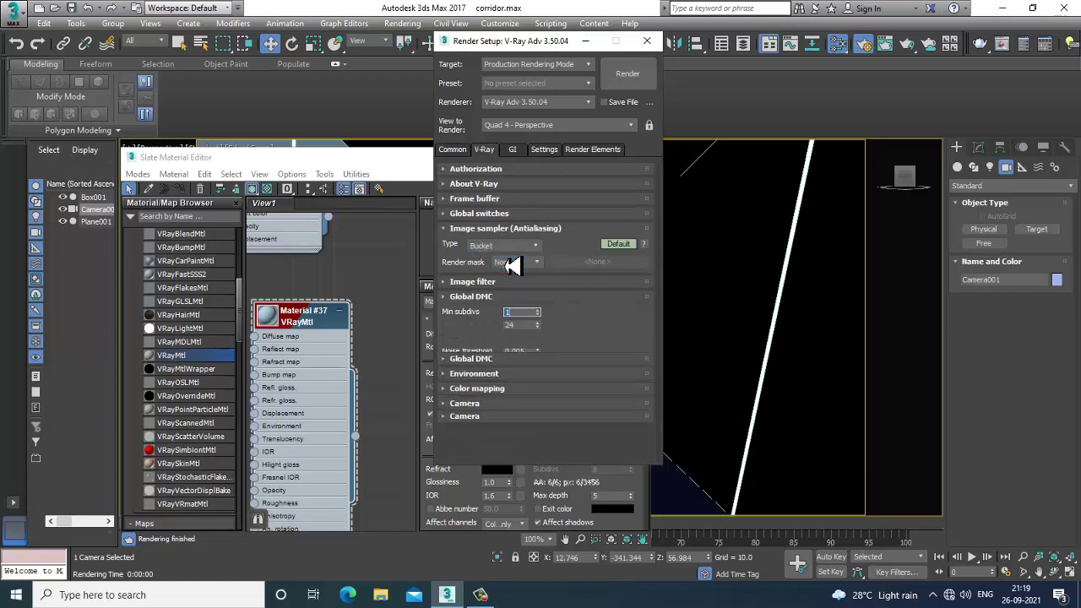
pyautogui.click(619, 243)
pyautogui.click(486, 298)
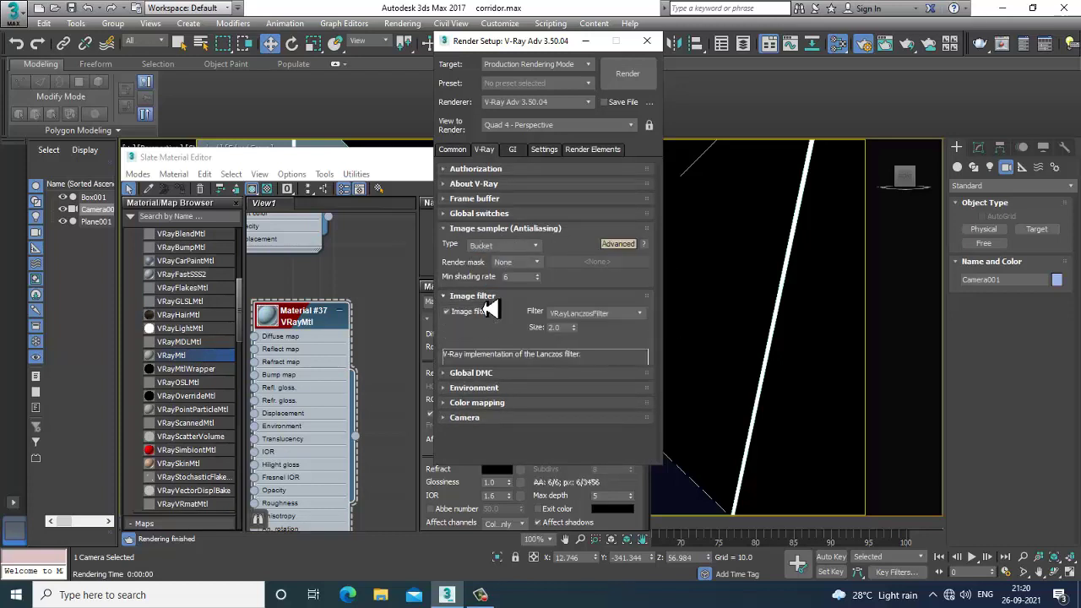
pyautogui.click(597, 315)
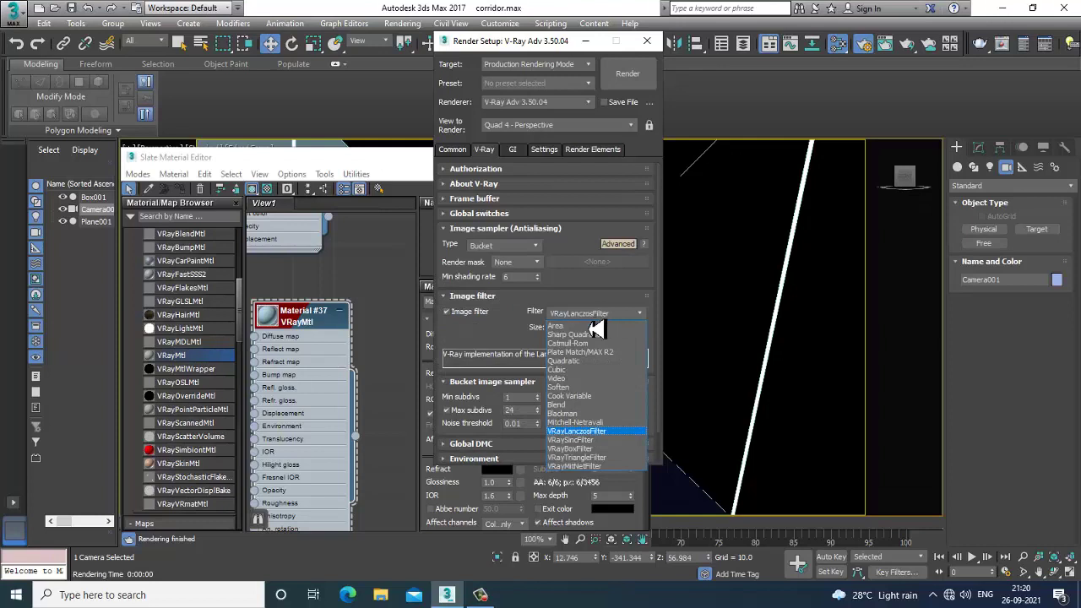
pyautogui.click(592, 432)
pyautogui.moveTo(508, 343); pyautogui.dragTo(504, 236)
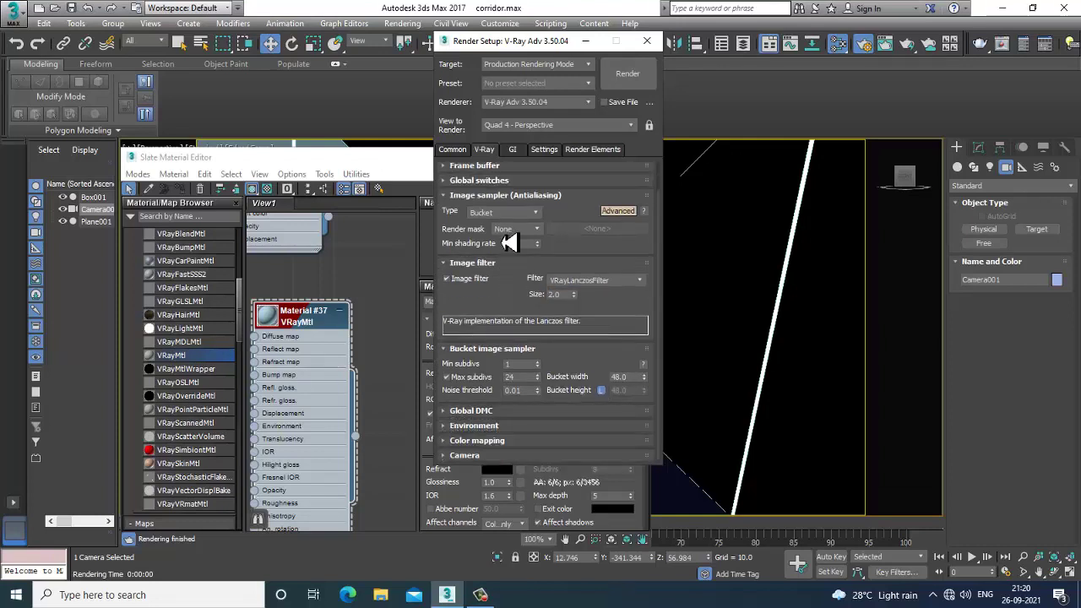
# Show the advanced Global DMC options, set the noise threshold to 0.001 and expand the V-Ray environment settings
pyautogui.click(486, 414)
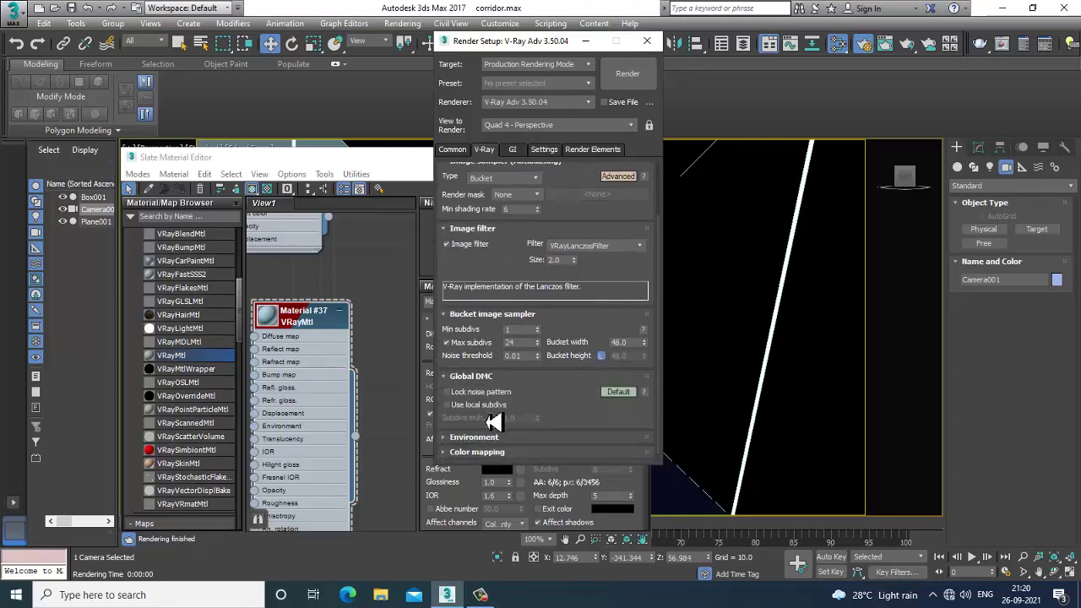
pyautogui.click(618, 392)
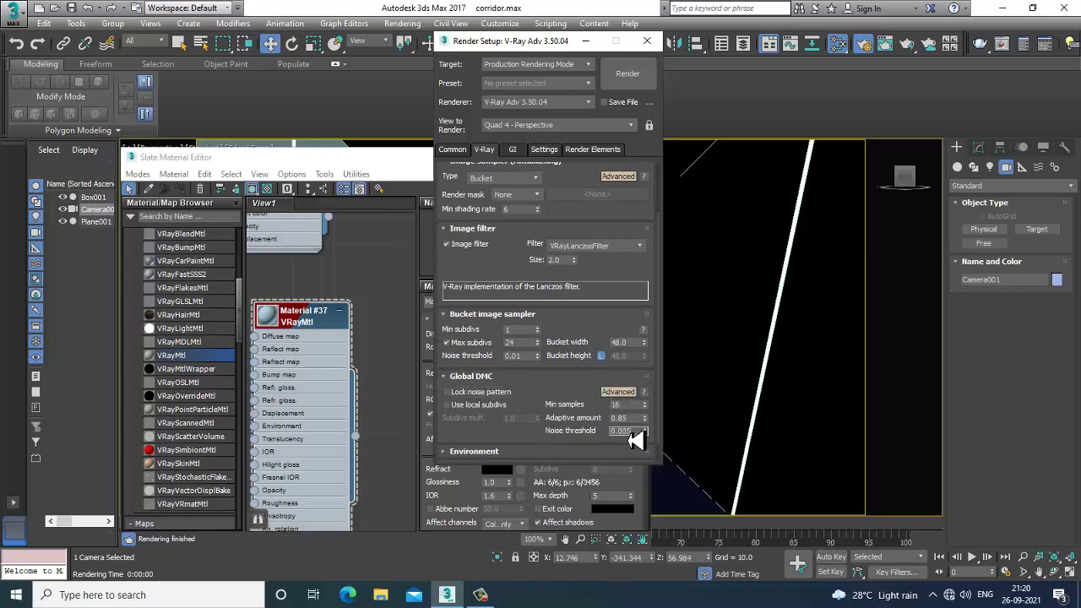
pyautogui.click(624, 431)
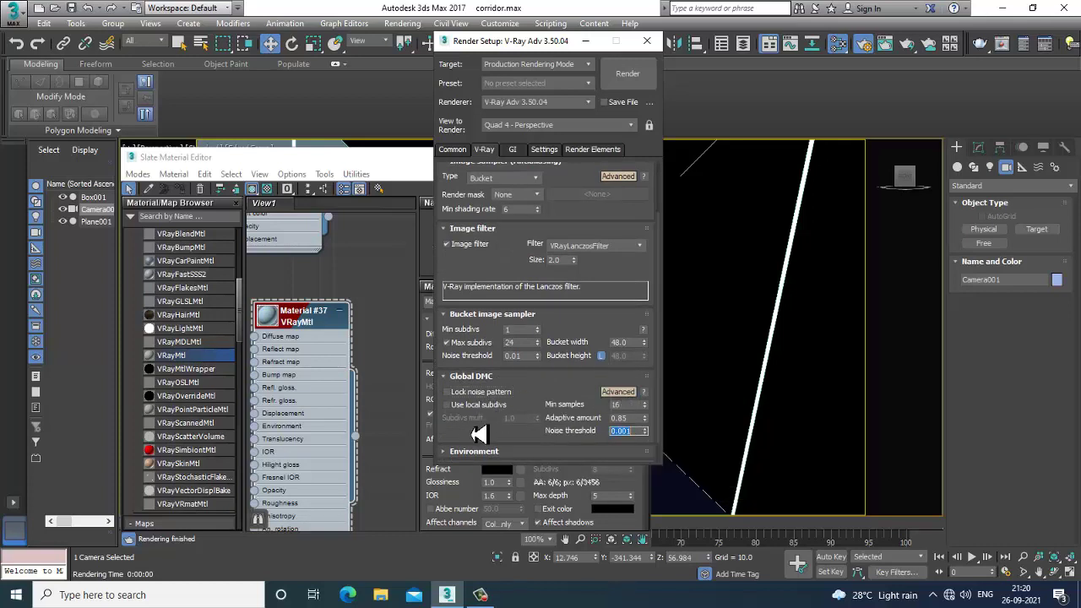
pyautogui.moveTo(608, 342); pyautogui.dragTo(602, 288)
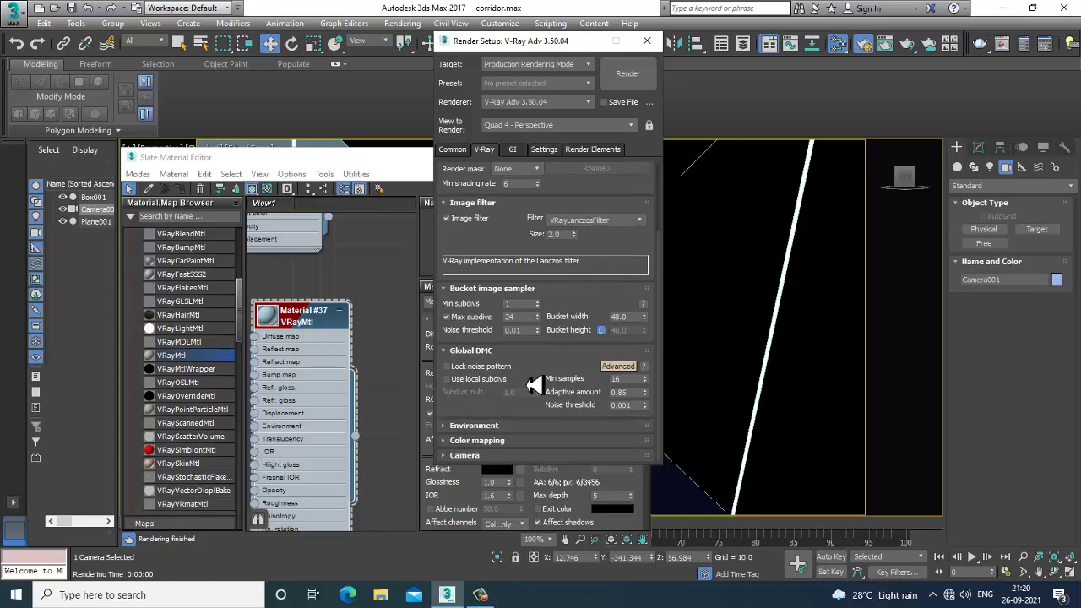
pyautogui.click(485, 428)
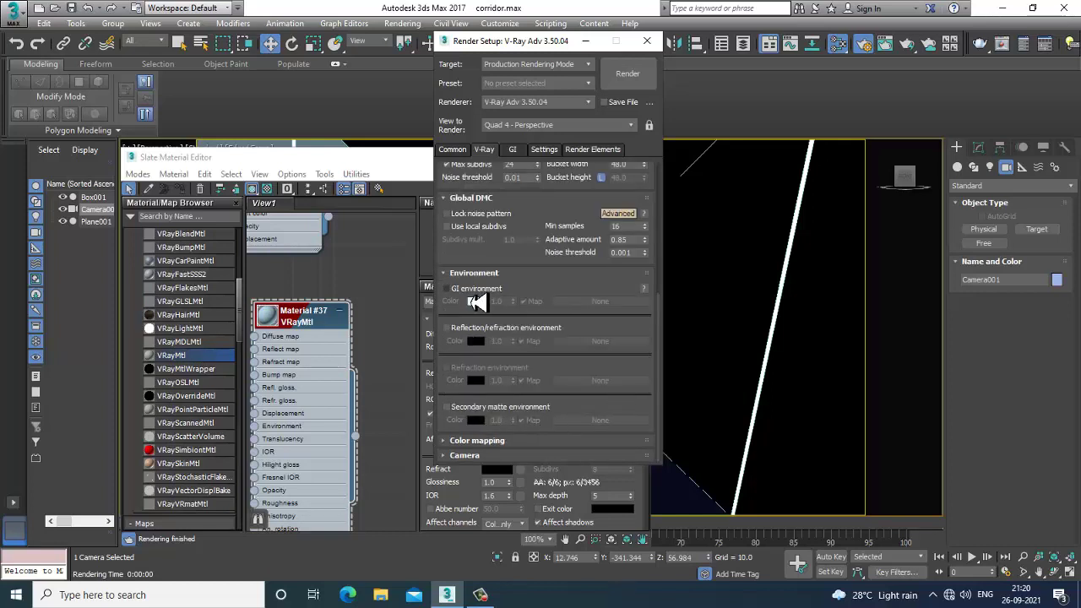
# Set the primary GI engine to Irradiance map with the Medium preset, 150 subdivs and 60 interpolation samples
pyautogui.click(512, 150)
pyautogui.click(553, 216)
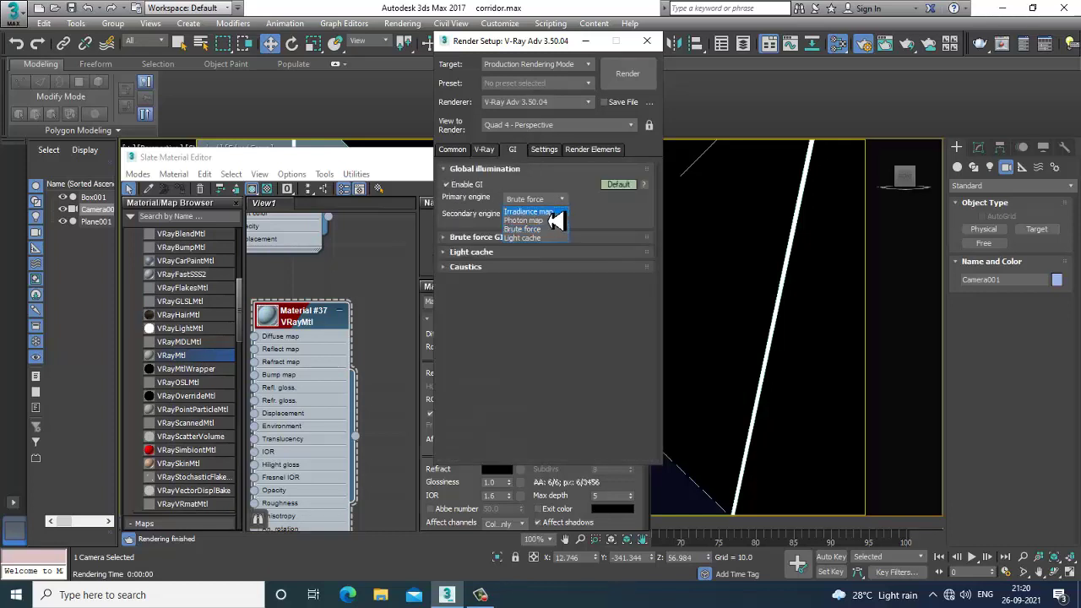
pyautogui.click(565, 230)
pyautogui.click(503, 238)
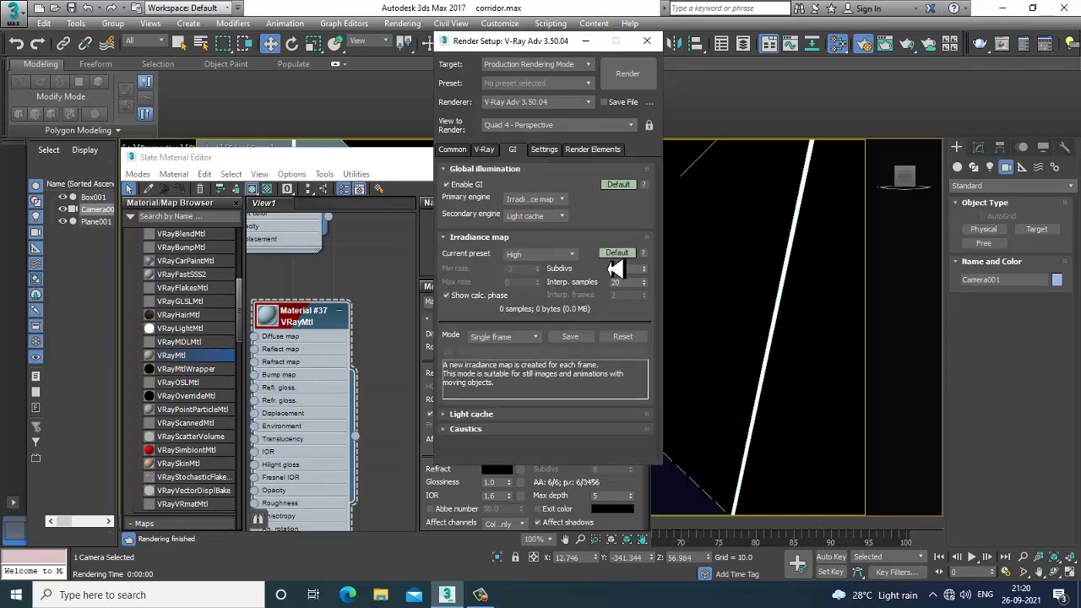
pyautogui.click(571, 254)
pyautogui.click(543, 295)
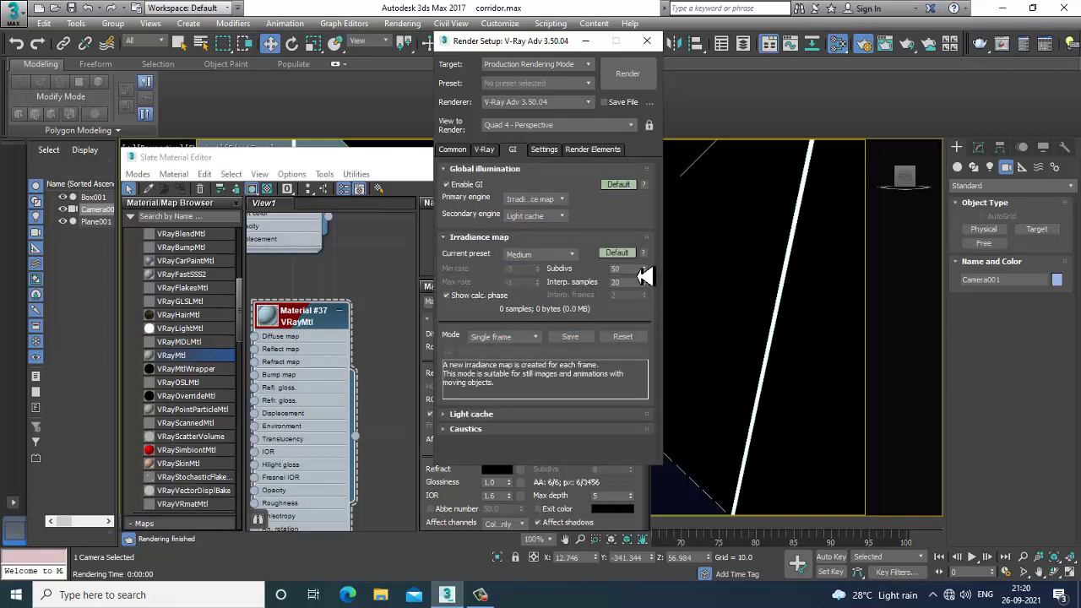
pyautogui.moveTo(638, 269); pyautogui.dragTo(433, 272)
pyautogui.click(606, 231)
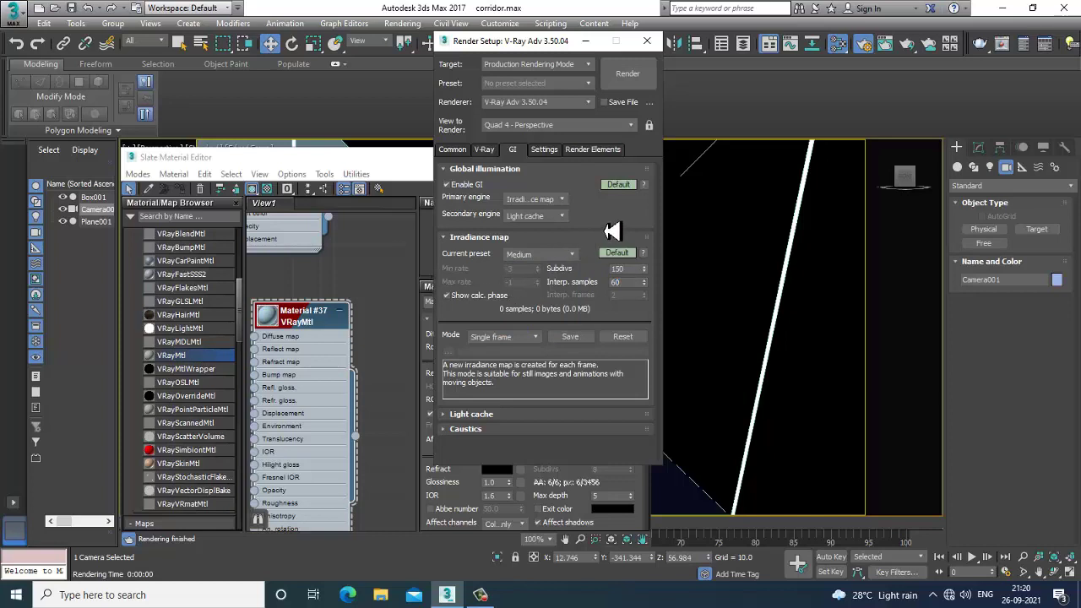
# Set the V-Ray color mapping type to Exponential
pyautogui.click(544, 150)
pyautogui.click(484, 149)
pyautogui.click(456, 150)
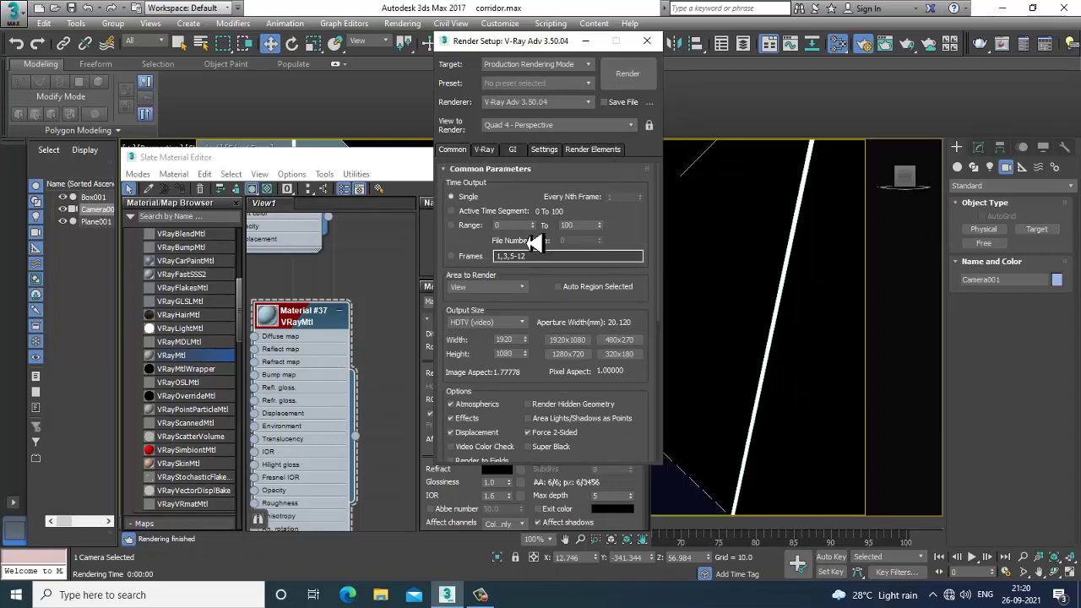
pyautogui.scroll(-5, 533, 386)
pyautogui.click(484, 150)
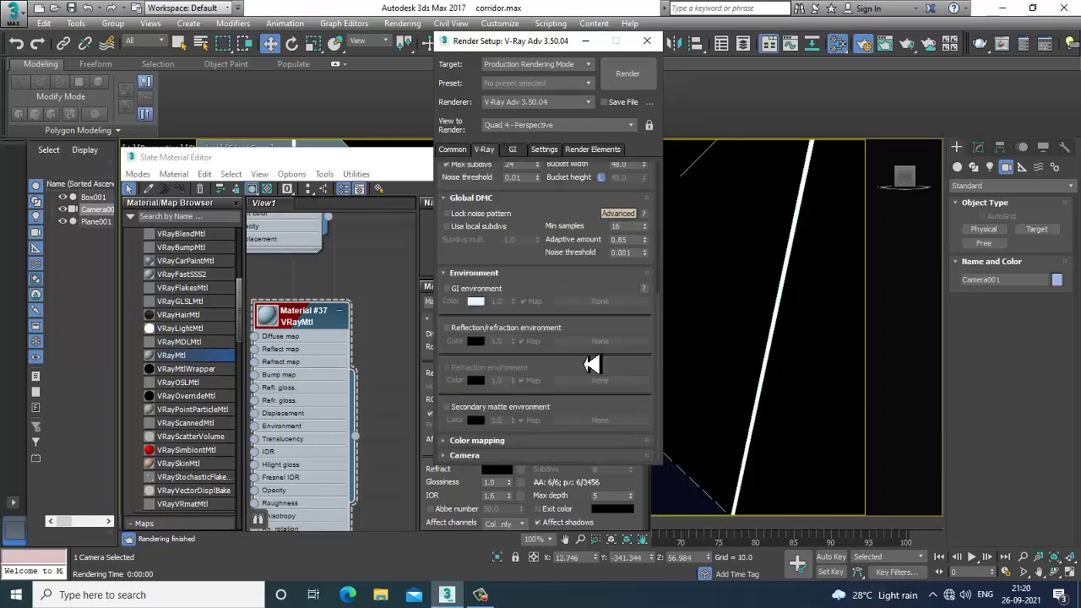
pyautogui.click(507, 441)
pyautogui.click(507, 412)
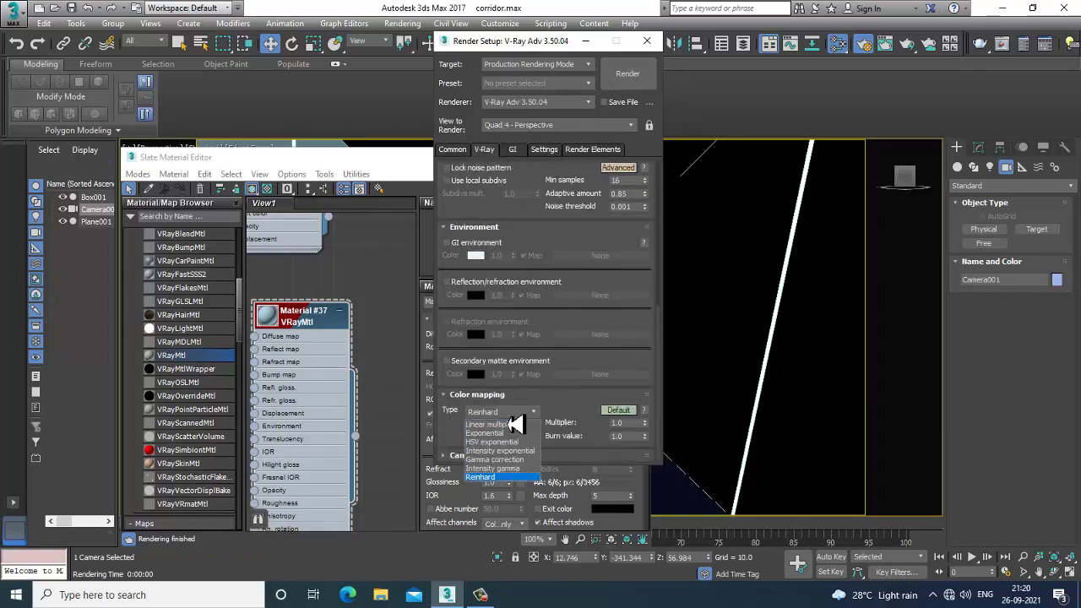
pyautogui.click(506, 433)
# Start a test render of the tunnel interior, cancel it and close the frame buffer
pyautogui.click(632, 81)
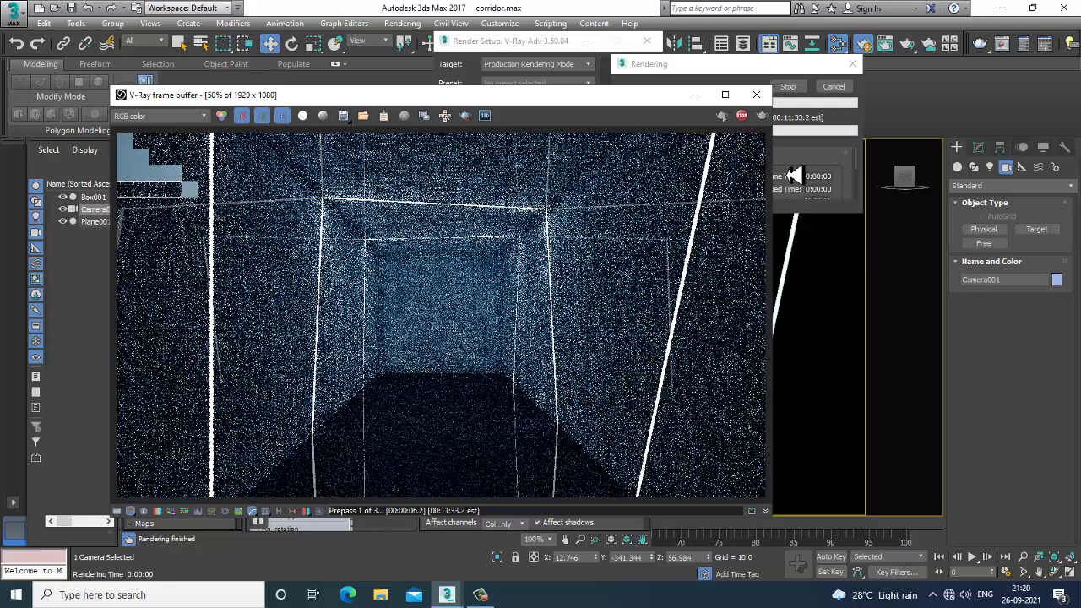
pyautogui.click(832, 87)
pyautogui.click(756, 94)
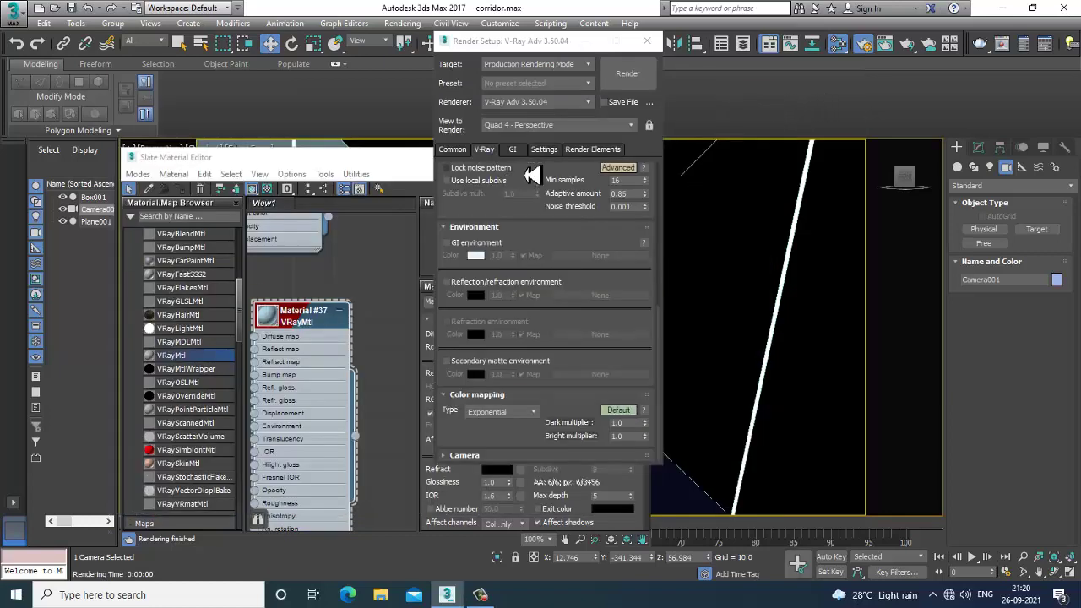
# Enable the GI environment and test-render the tunnel interior, stopping the render partway and closing the frame buffer
pyautogui.click(446, 244)
pyautogui.click(632, 77)
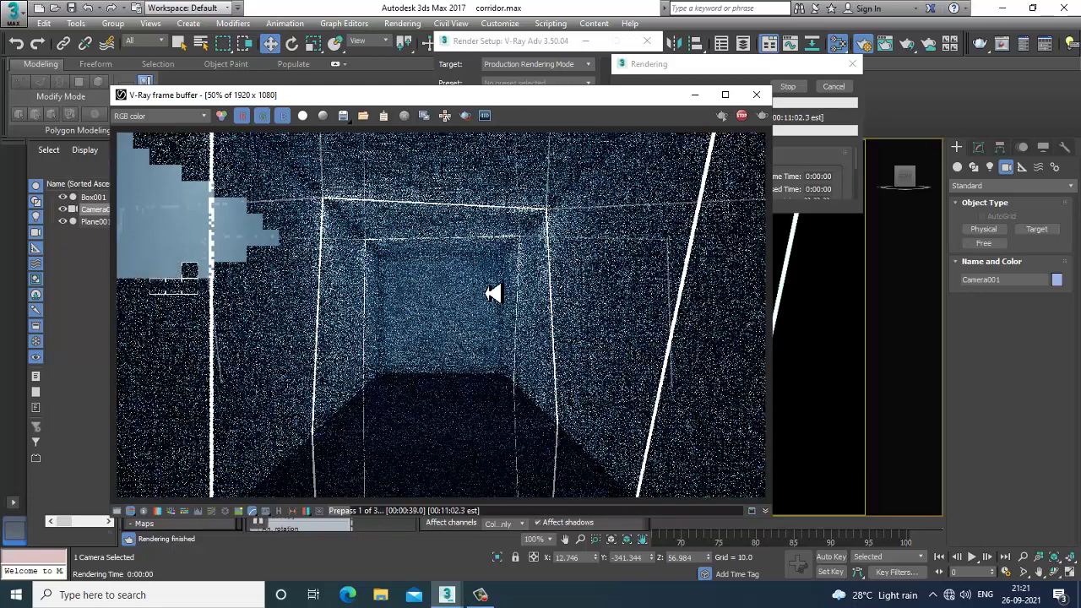
pyautogui.click(480, 595)
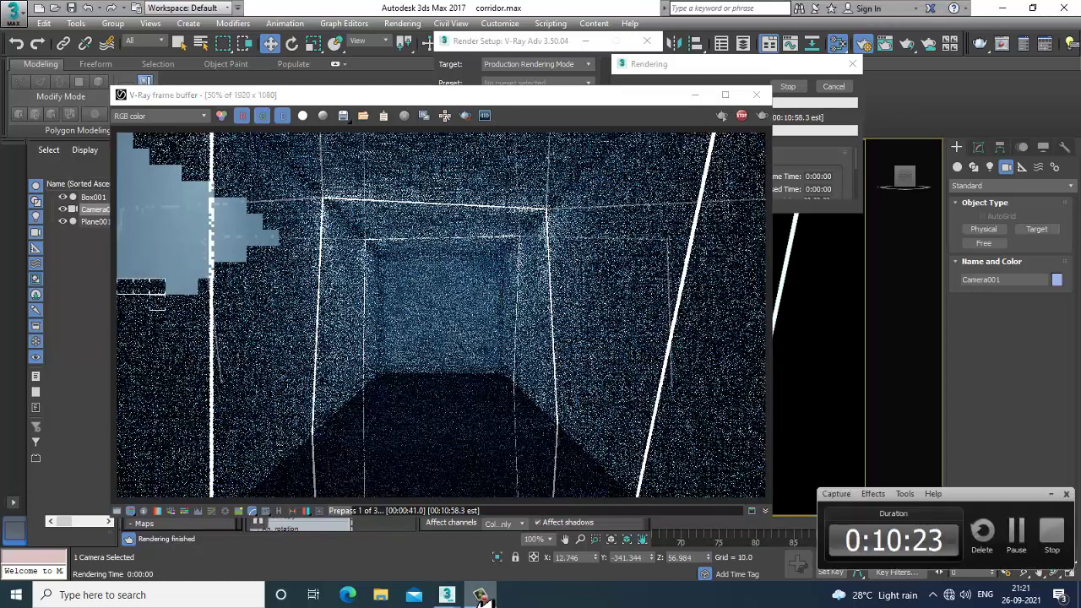
pyautogui.click(482, 595)
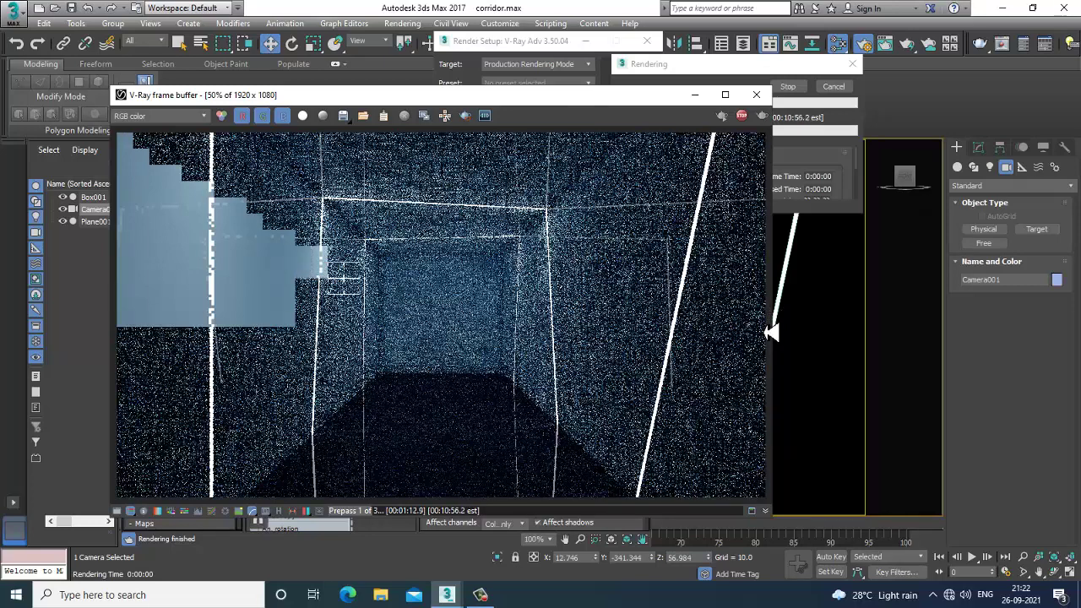
pyautogui.click(788, 86)
pyautogui.click(757, 94)
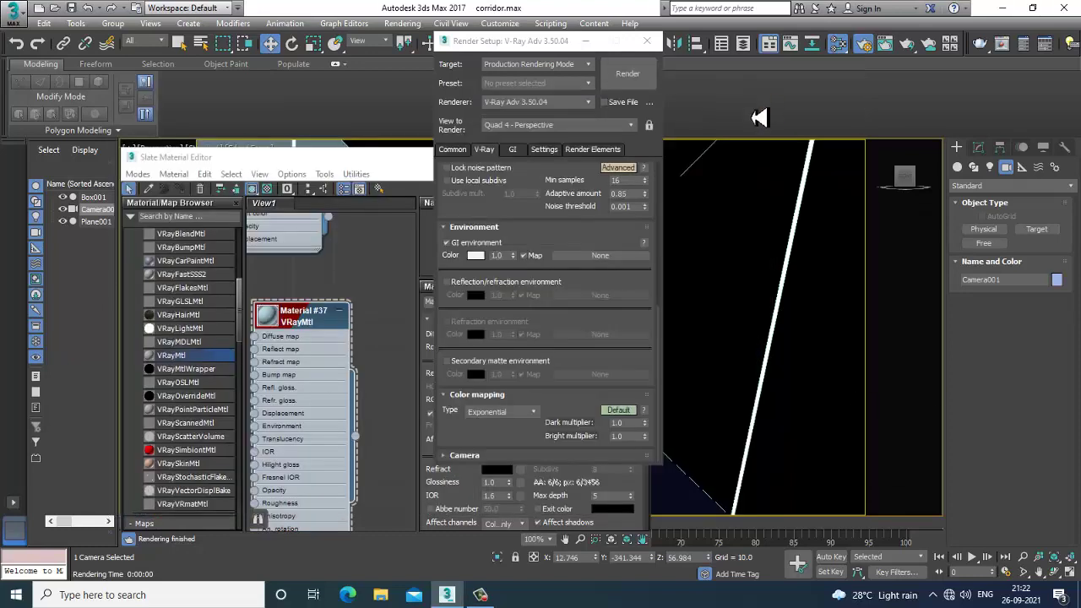
pyautogui.moveTo(480, 594)
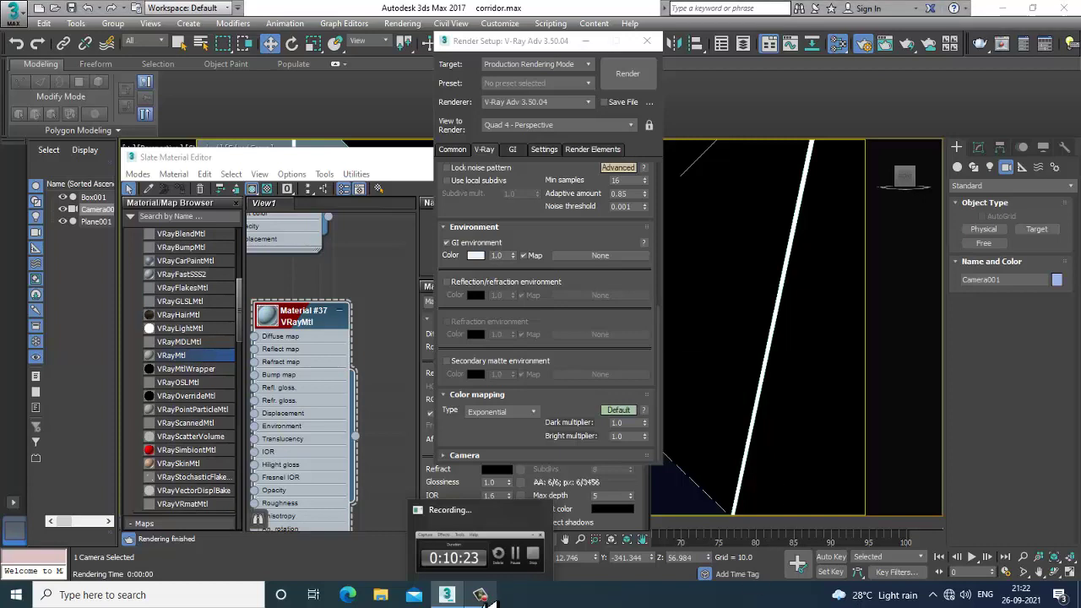
pyautogui.click(481, 595)
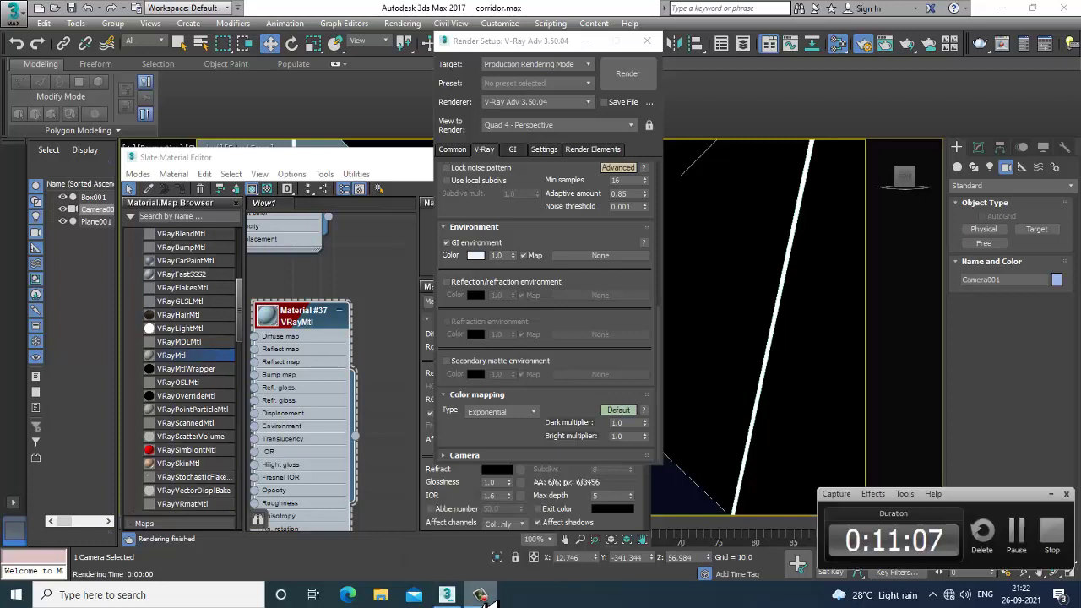
pyautogui.click(327, 179)
pyautogui.click(1059, 502)
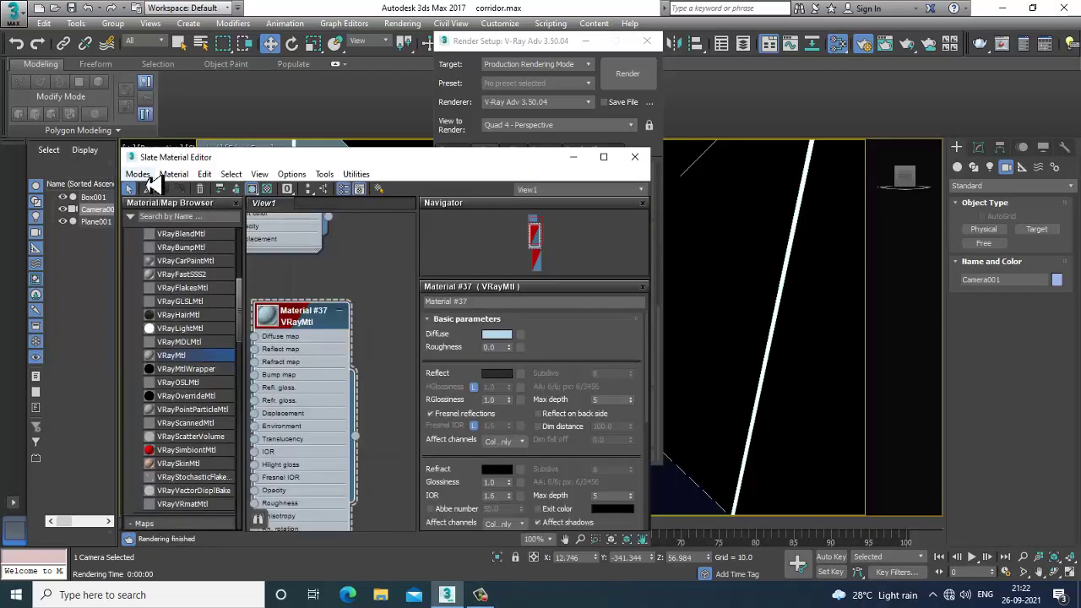
# Close the Slate Material Editor and start the render of the tunnel interior
pyautogui.click(141, 174)
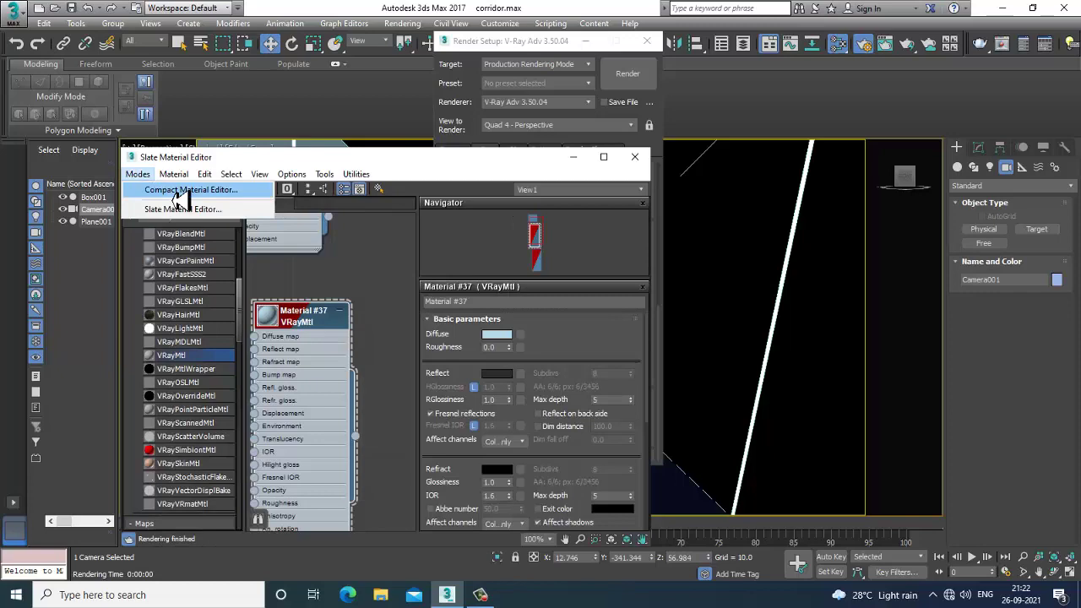
pyautogui.click(635, 156)
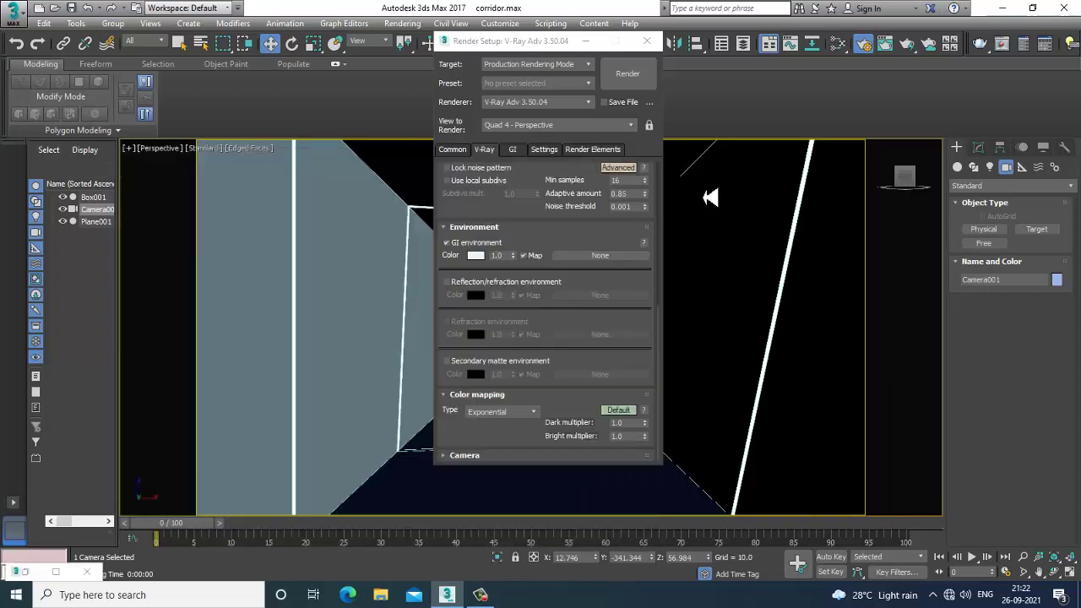
pyautogui.click(650, 79)
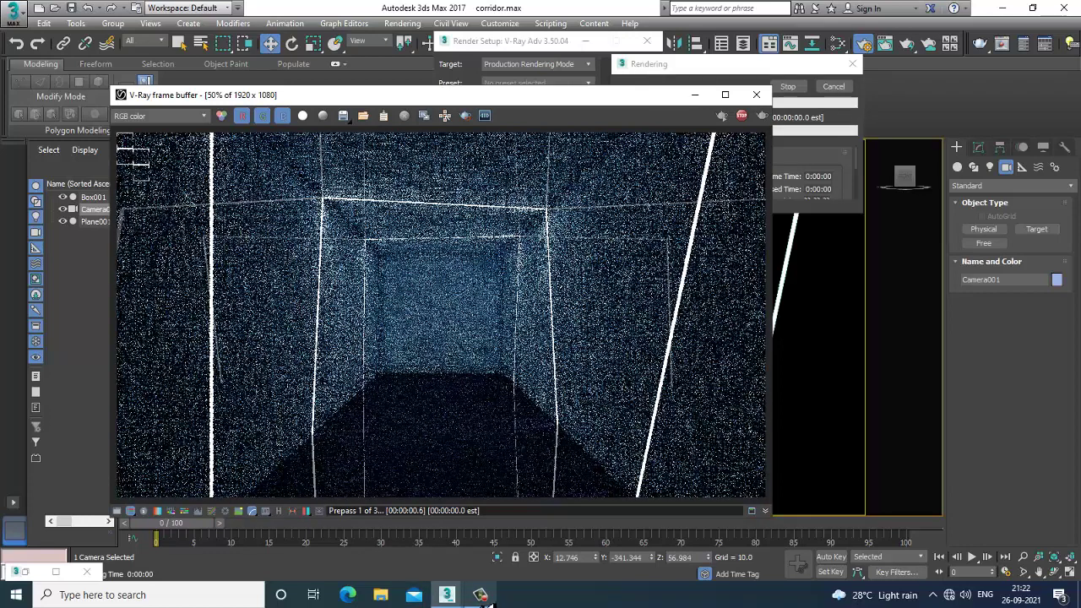
pyautogui.moveTo(486, 597)
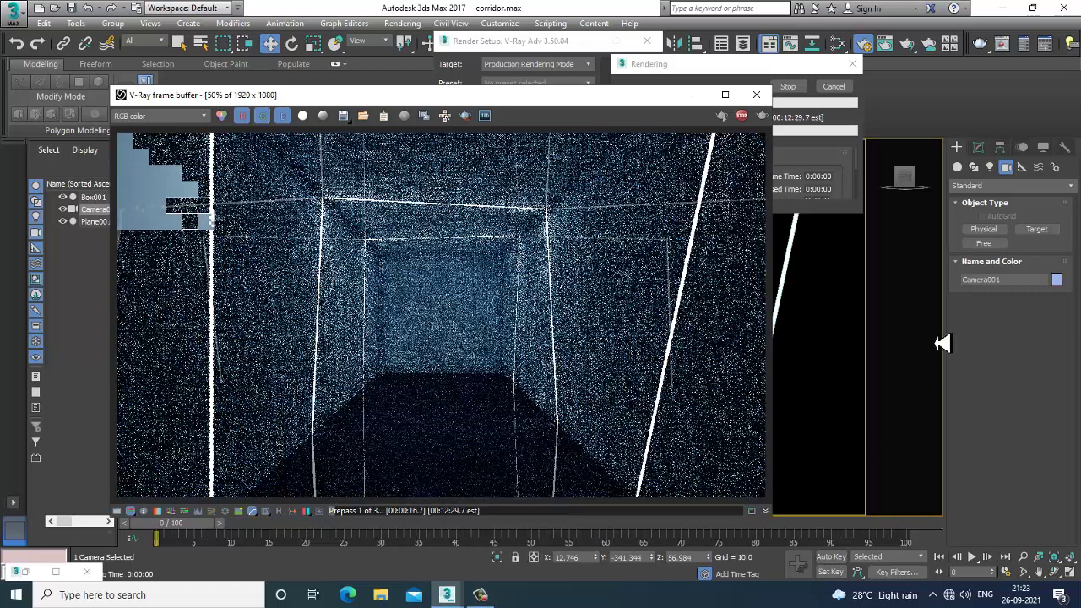
pyautogui.moveTo(319, 99); pyautogui.dragTo(352, 87)
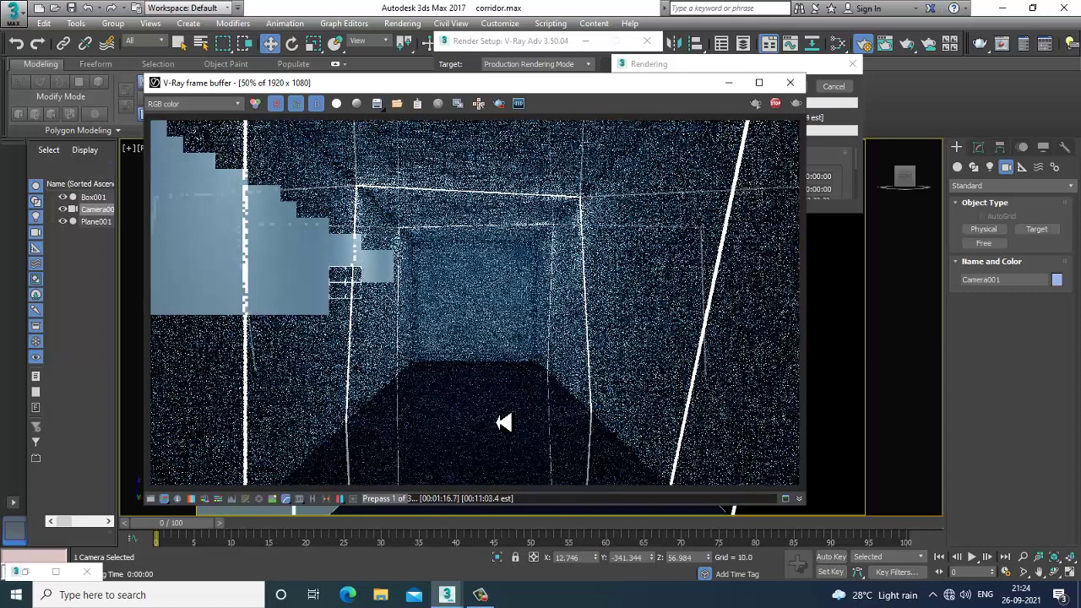
pyautogui.click(480, 597)
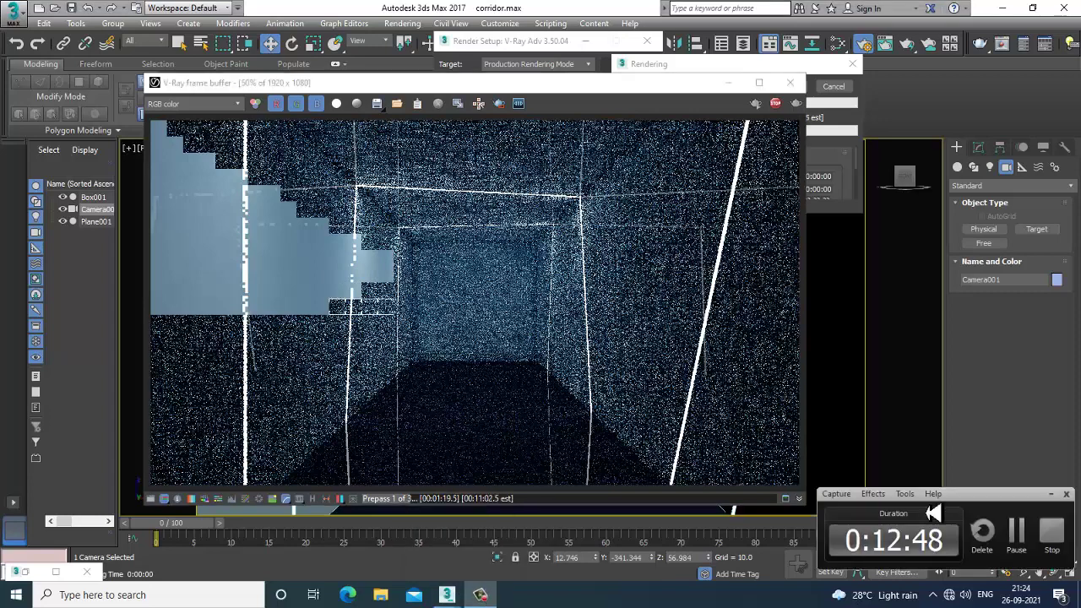
pyautogui.click(1018, 532)
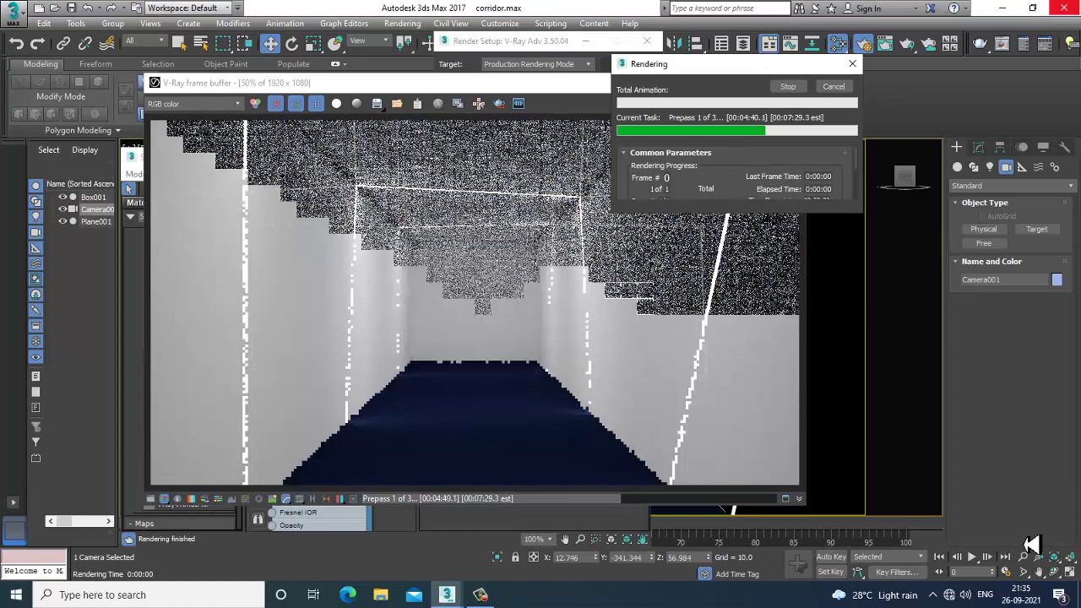